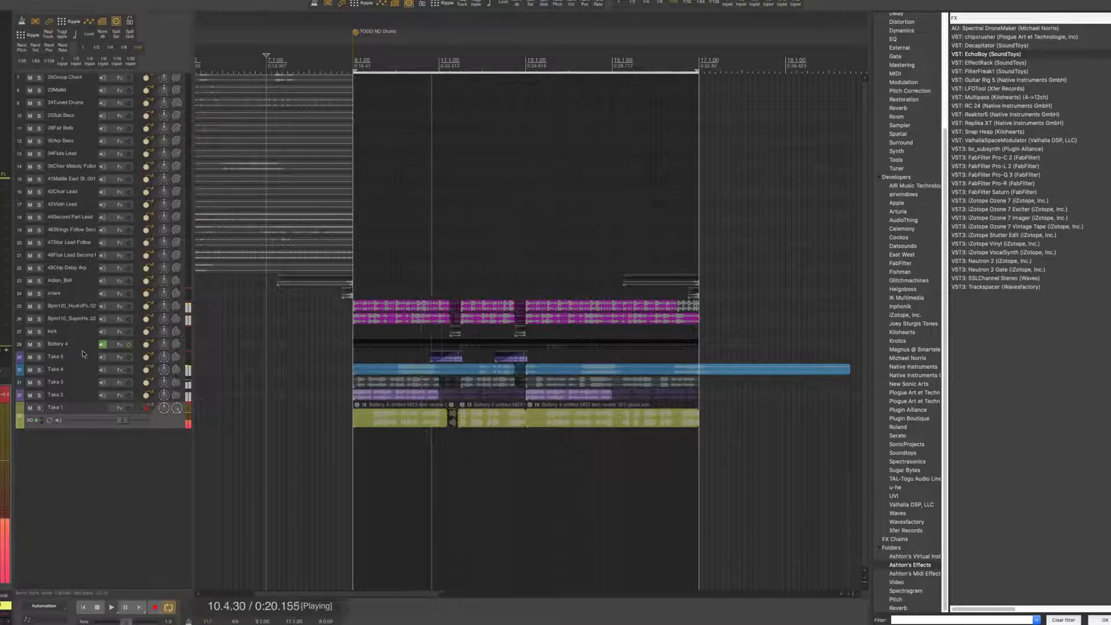
pyautogui.click(123, 371)
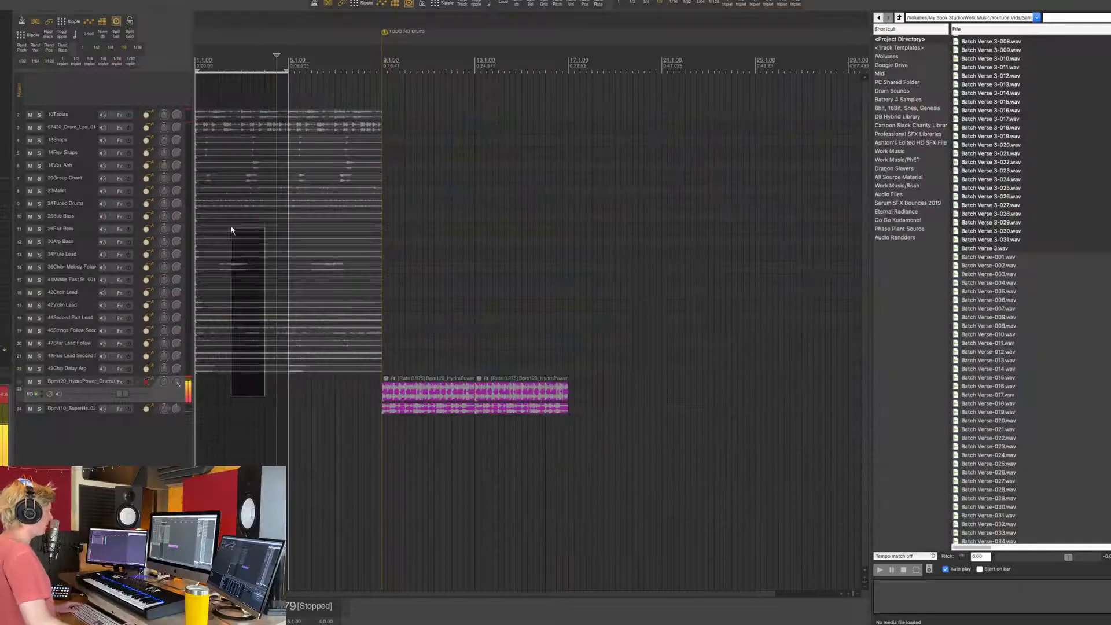
# Step: Select all the verse stem items and audition them, soloing the 07420 drum loop and 10Tablas tracks before clearing the solos
pyautogui.moveTo(231, 229); pyautogui.dragTo(213, 107)
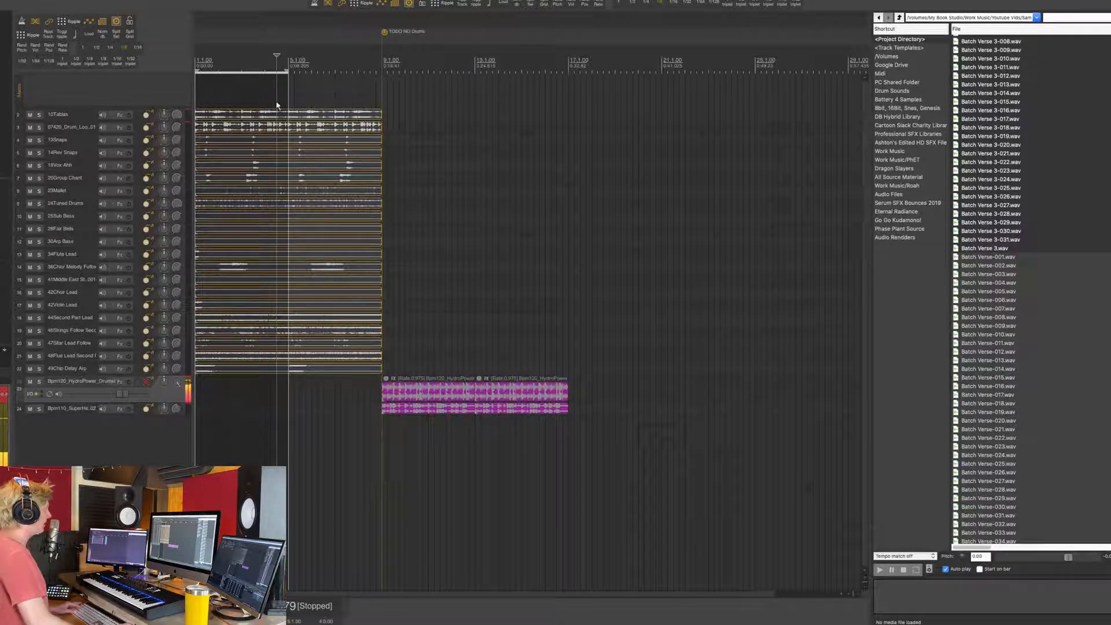
pyautogui.press('space')
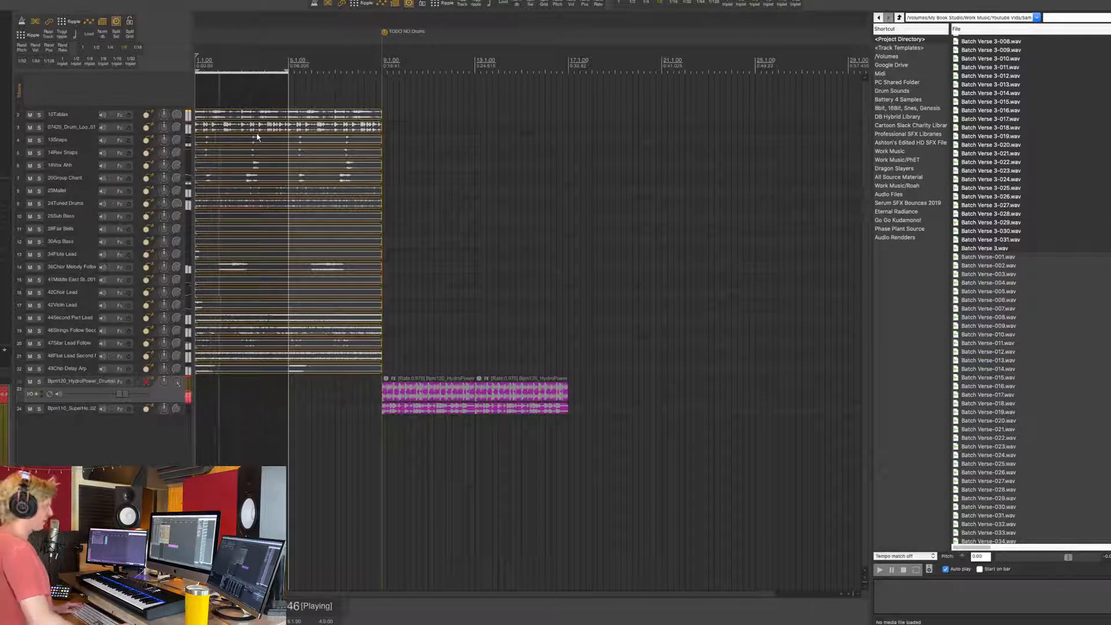
pyautogui.click(39, 127)
pyautogui.press('space')
pyautogui.click(39, 114)
pyautogui.press('space')
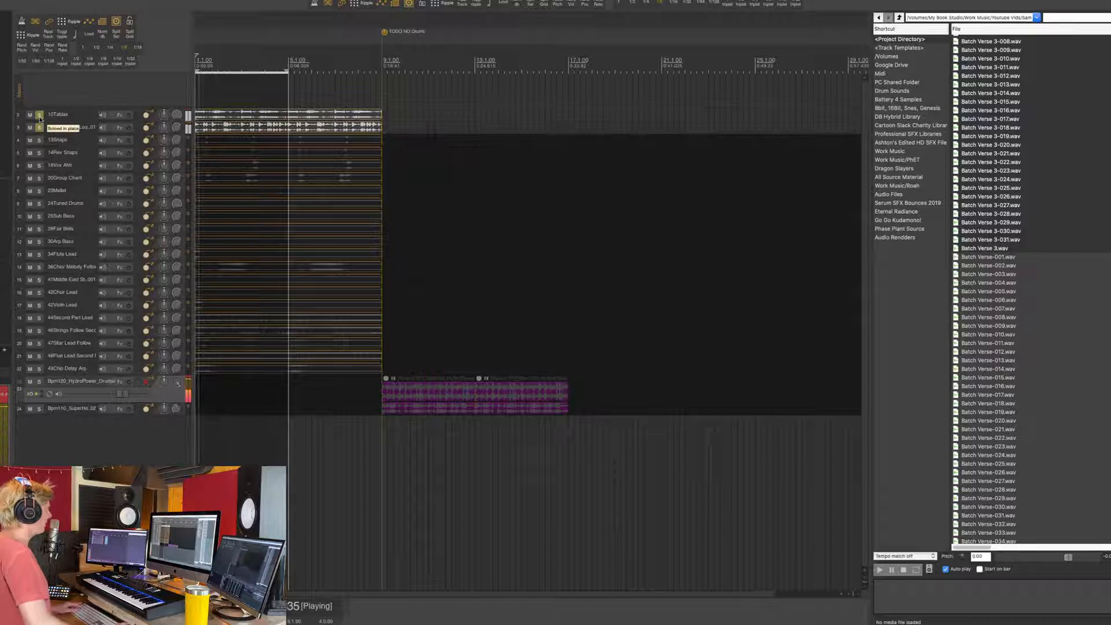
pyautogui.click(39, 114)
pyautogui.press('space')
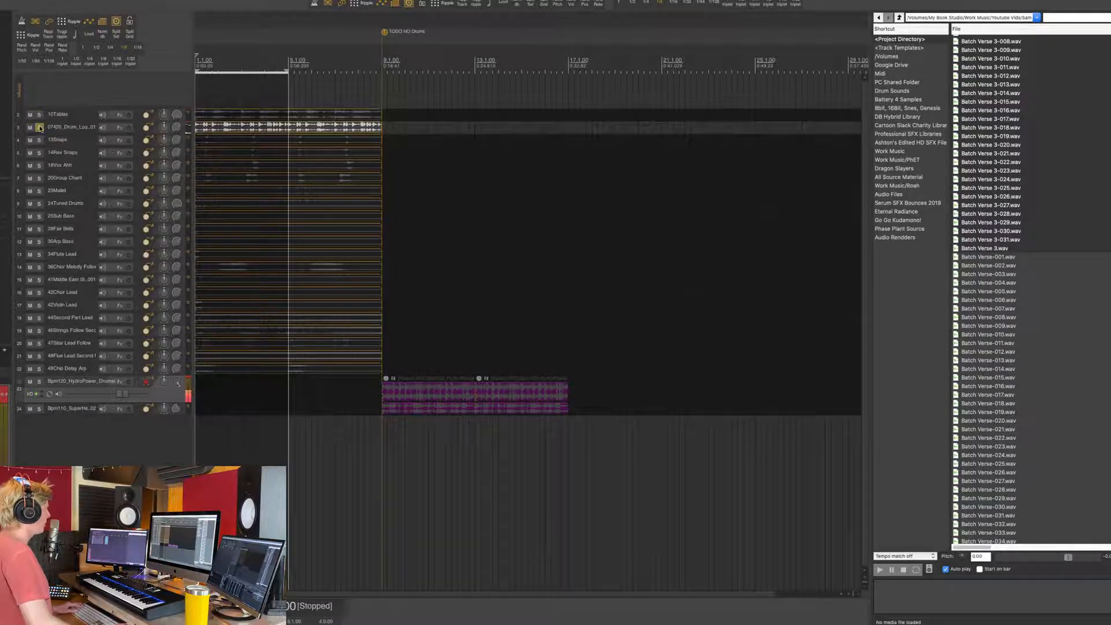
pyautogui.click(38, 128)
# Step: Mute the 07420 drum loop and 10Tablas tracks and play back the remaining stems
pyautogui.click(30, 127)
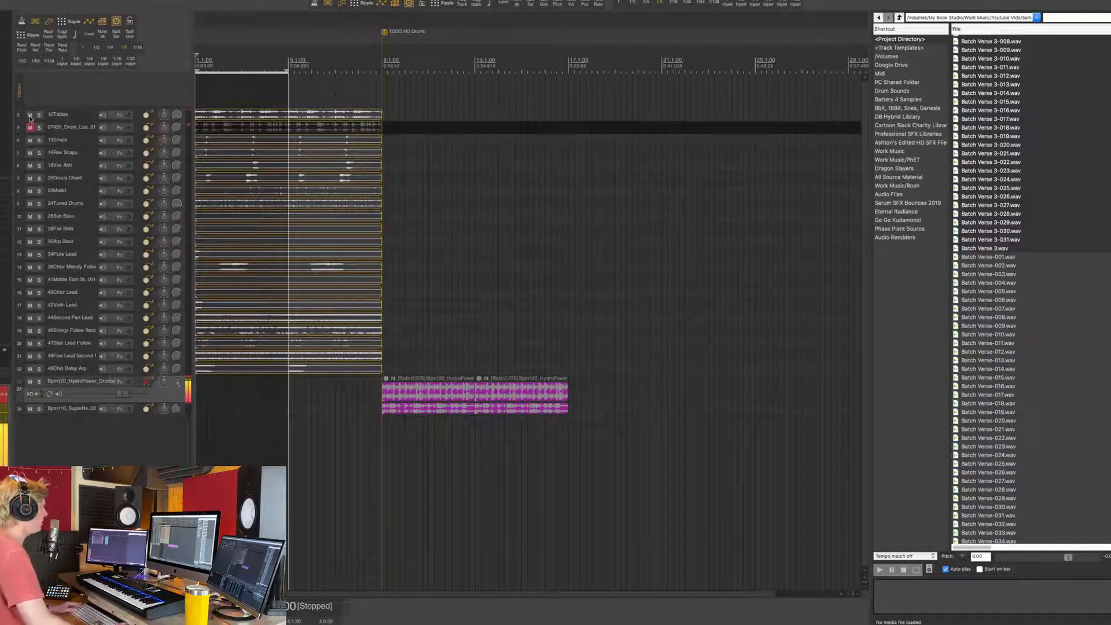
pyautogui.click(30, 115)
pyautogui.press('space')
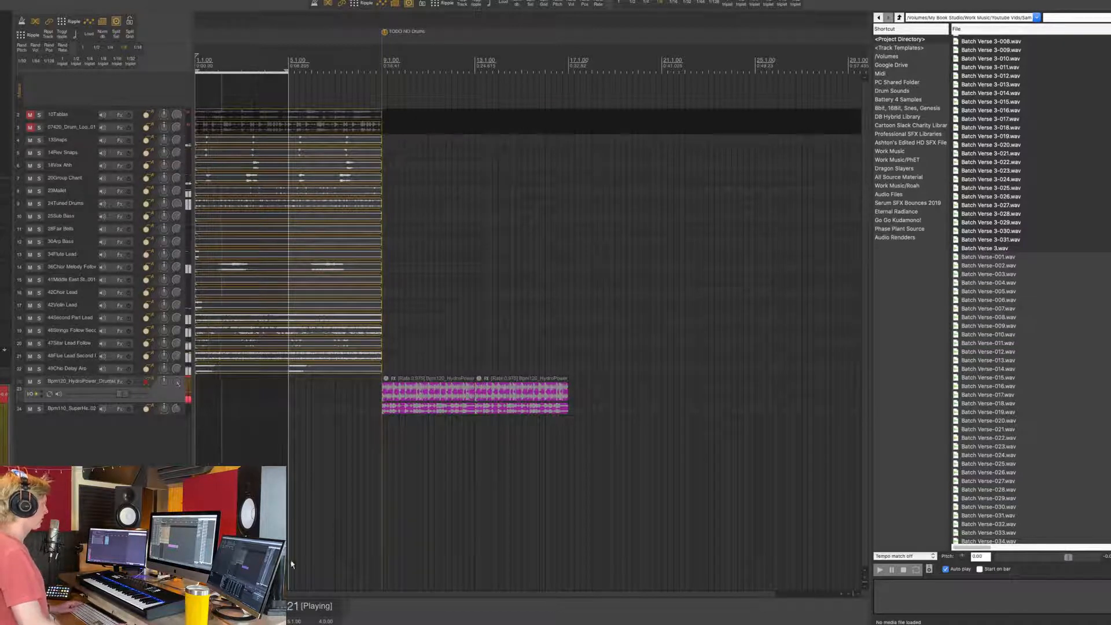
pyautogui.press('space')
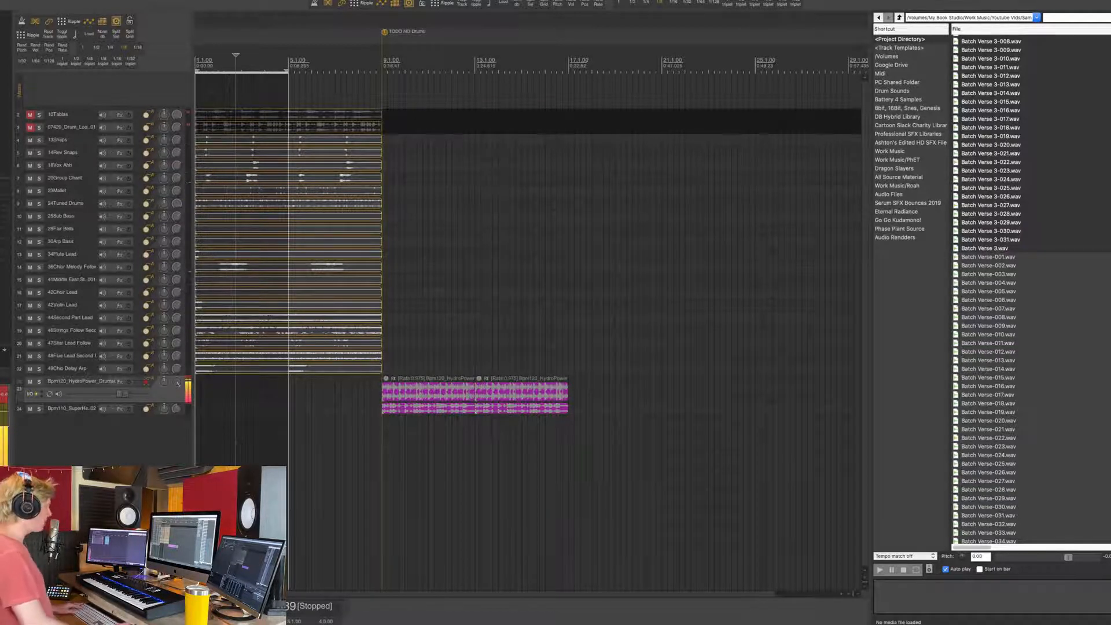
# Step: Render the master mix of the time selection to a WAV added on a new track, and solo that track for playback
pyautogui.press('super+alt+r')
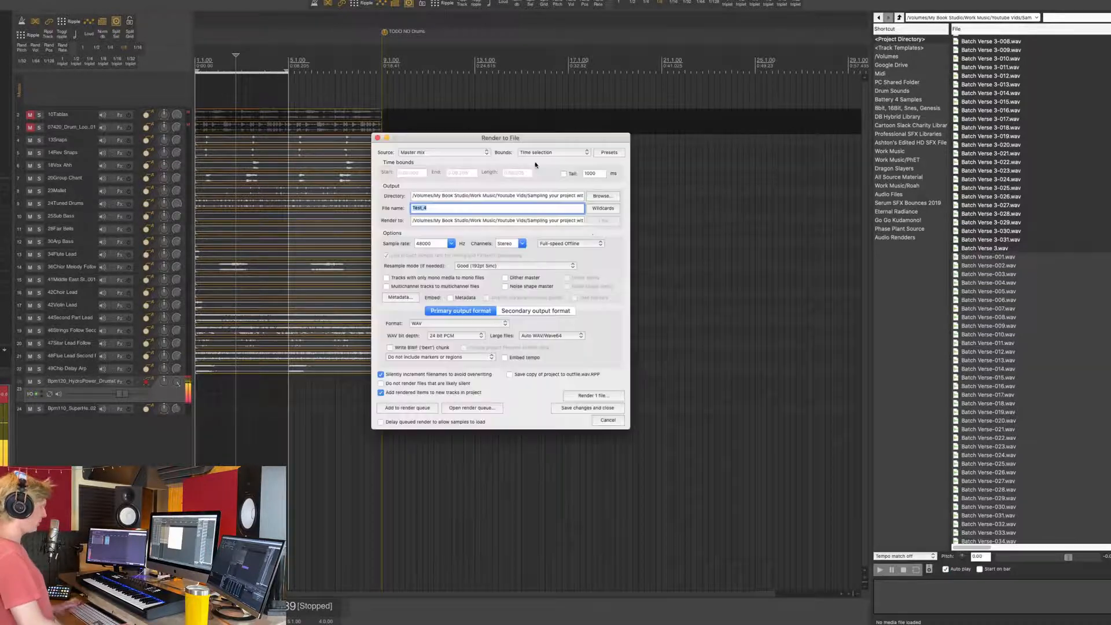
pyautogui.press('Return')
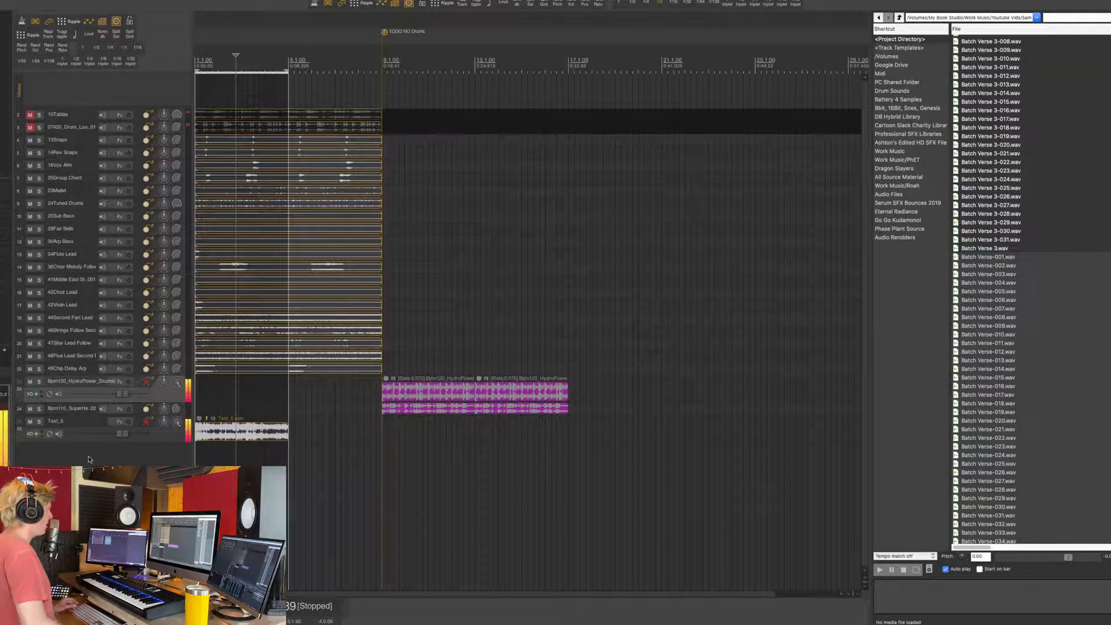
pyautogui.click(39, 421)
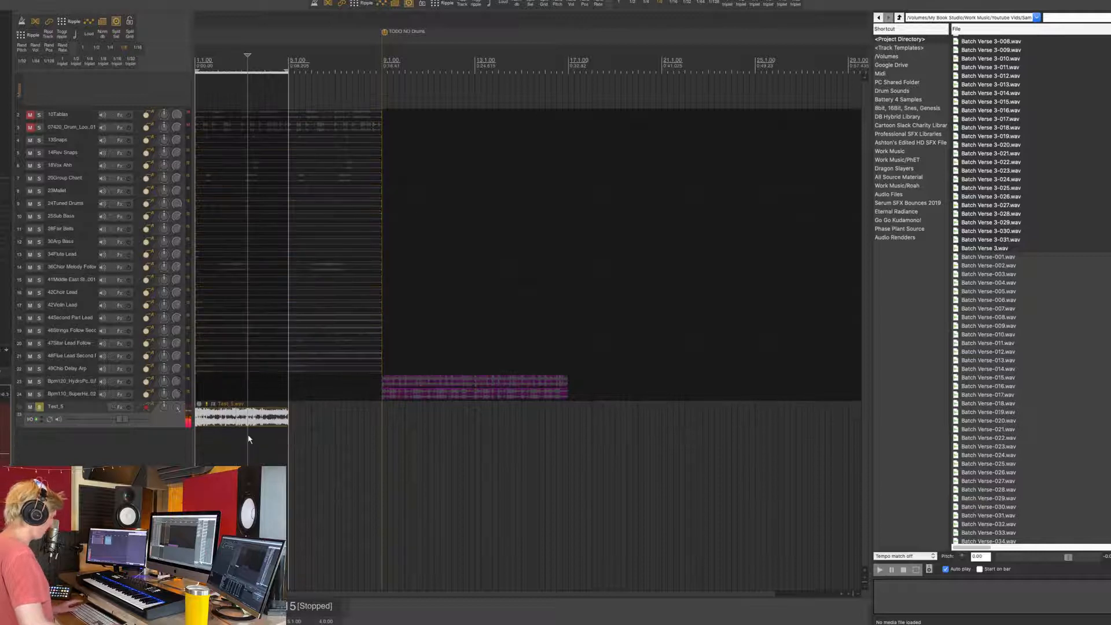
pyautogui.press('space')
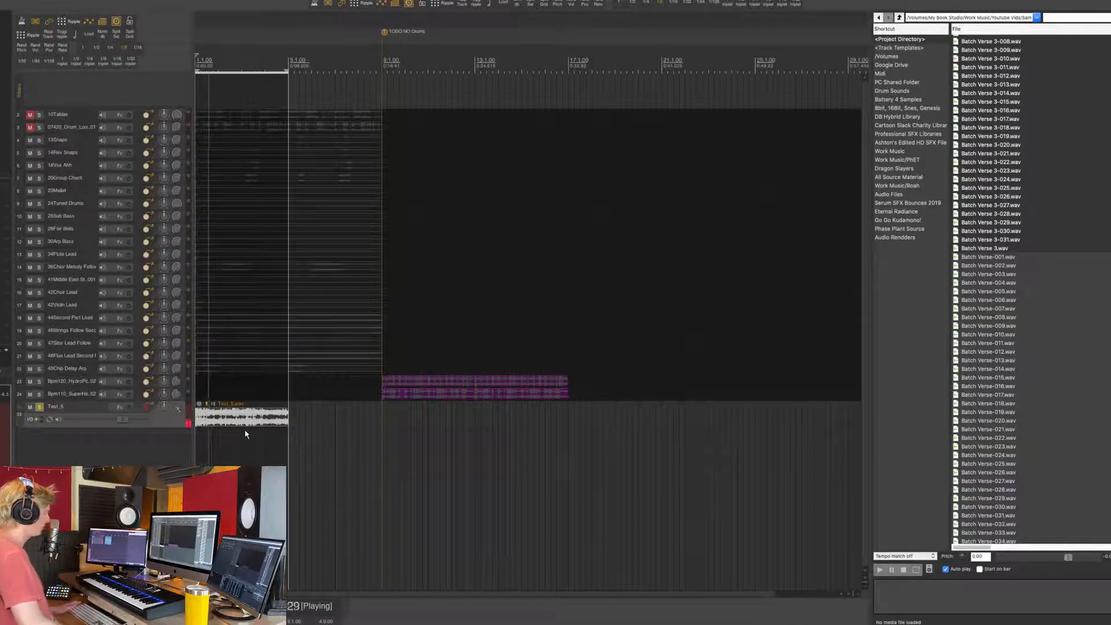
pyautogui.press('space')
# Step: Review the snap/grid settings and split the rendered item into slices along the grid
pyautogui.press('z')
pyautogui.scroll(-3, 635, 258)
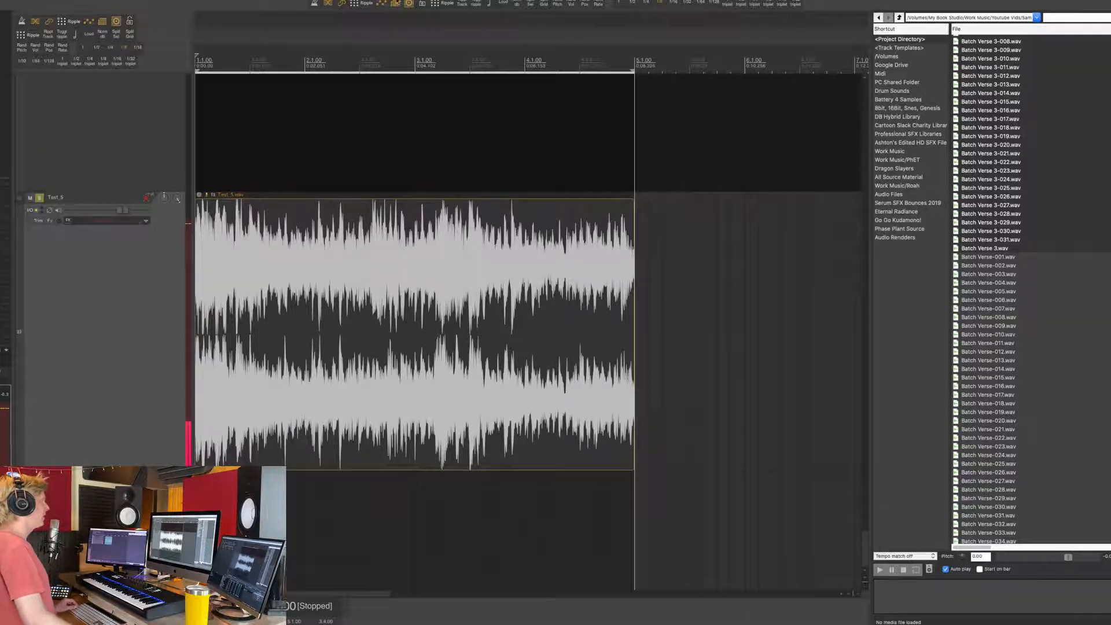
pyautogui.rightClick(397, 3)
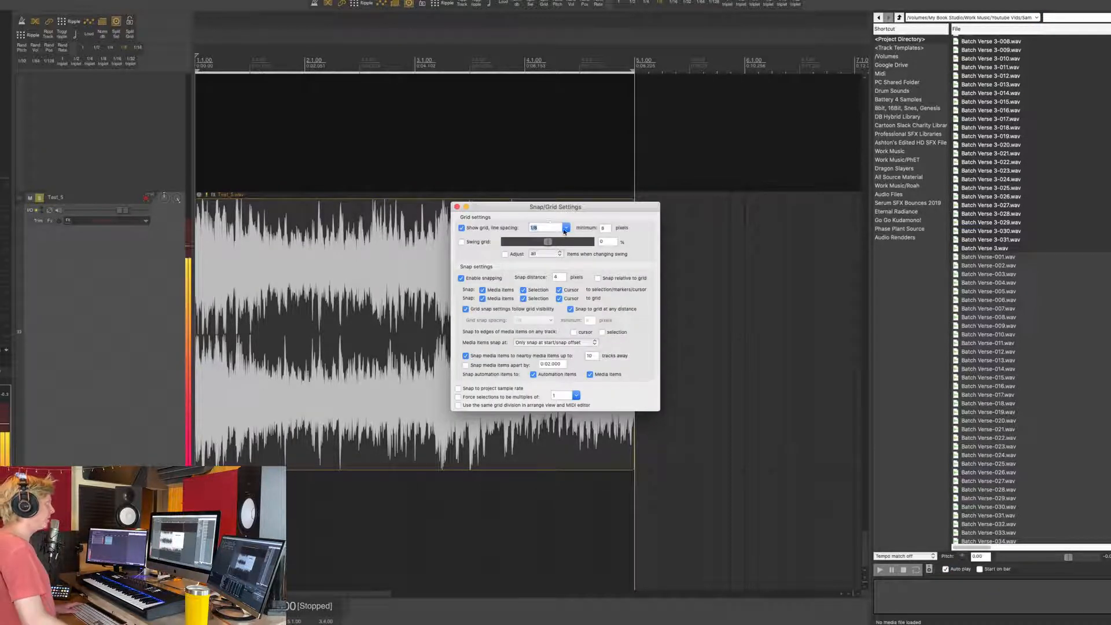
pyautogui.click(457, 207)
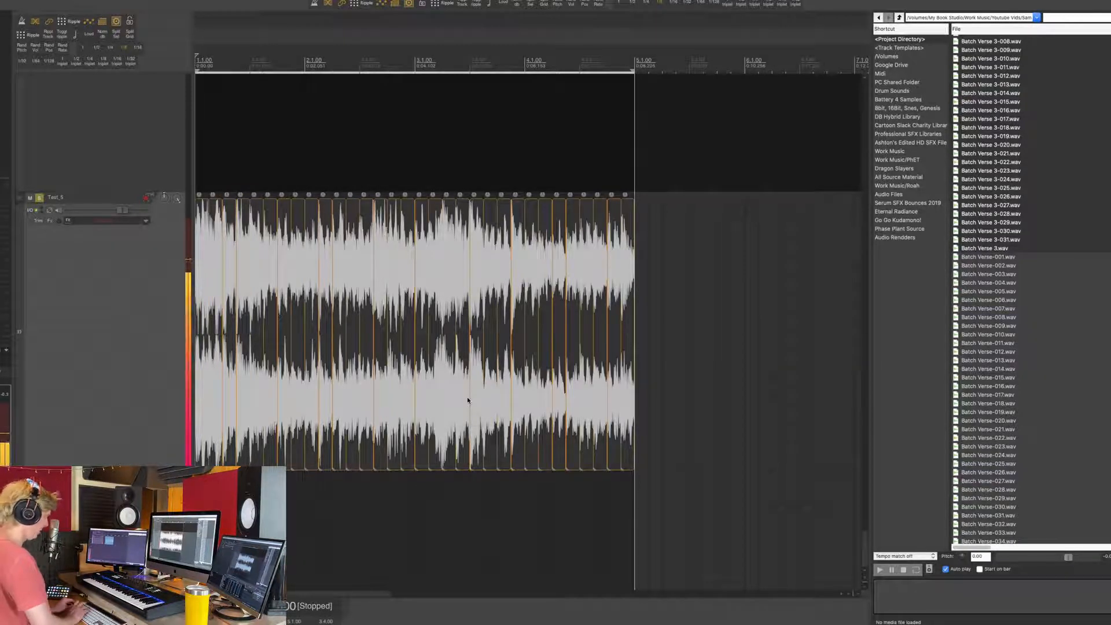
# Step: Reposition the slices so they are evenly spaced with gaps between them, and play them back
pyautogui.hotkey('shift', 'r')
pyautogui.press('Return')
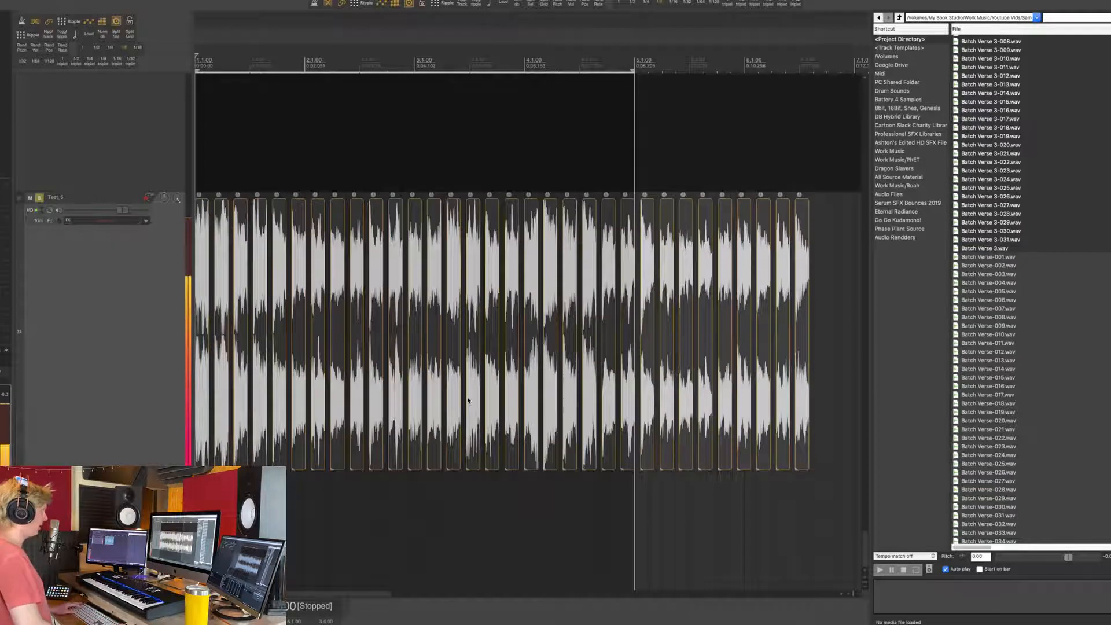
pyautogui.press('space')
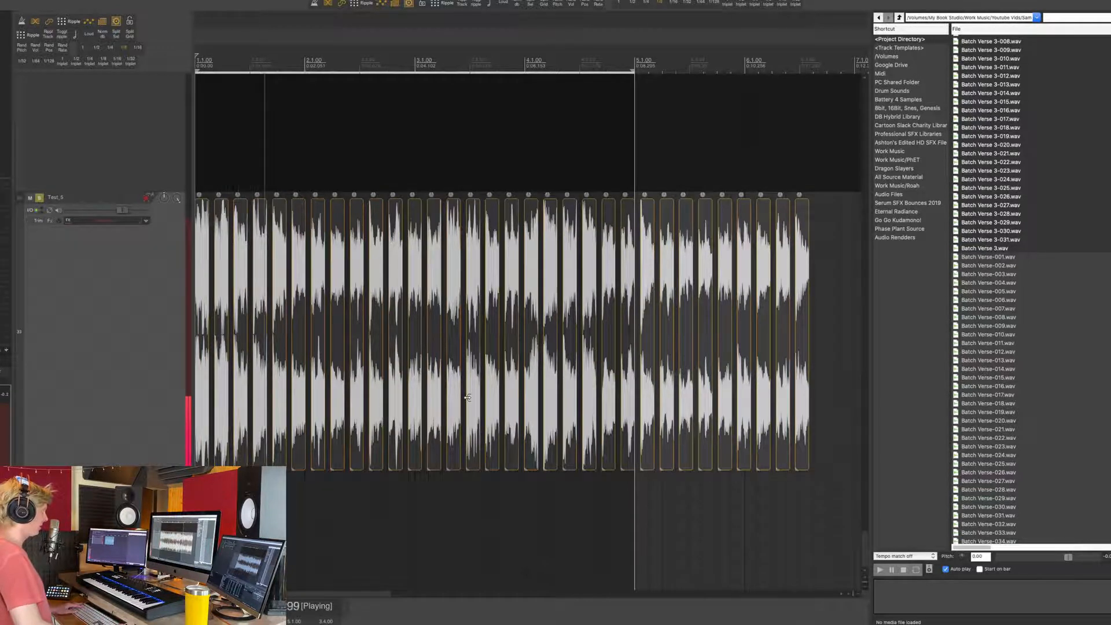
pyautogui.press('space')
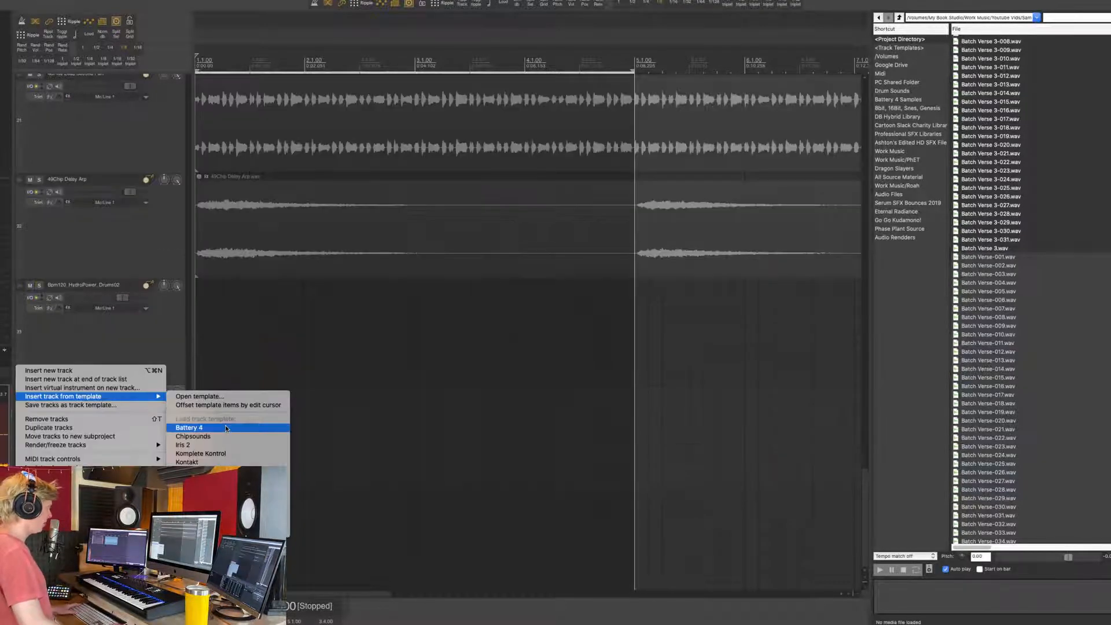
# Step: Insert a Battery 4 track from its template and load the Batch Verse 4 slices into the cells starting at C1
pyautogui.click(226, 428)
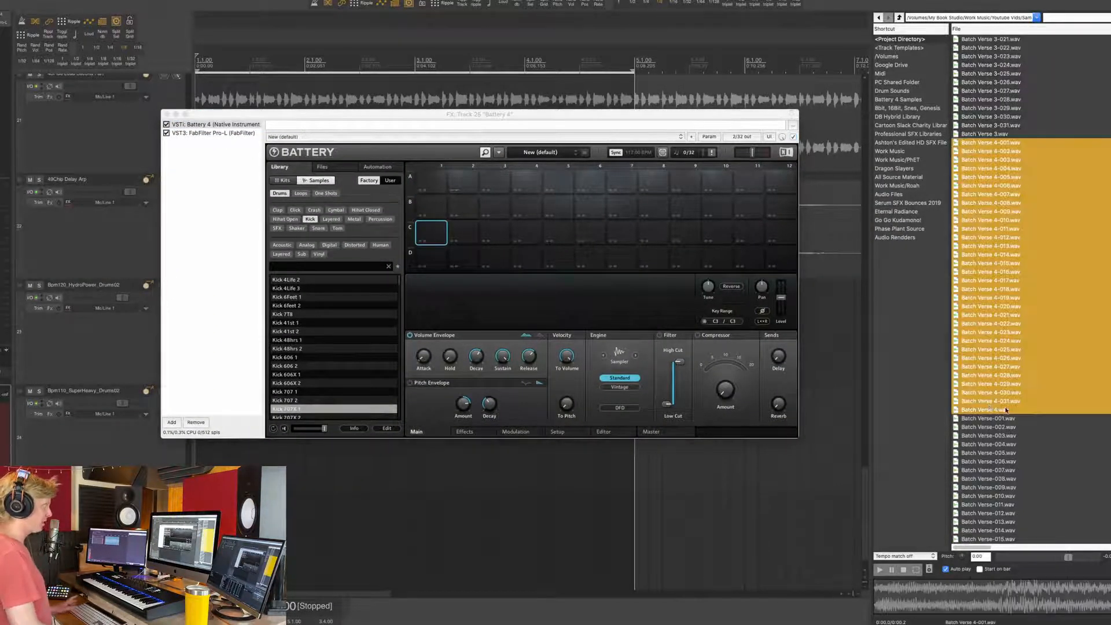
pyautogui.moveTo(406, 238); pyautogui.dragTo(431, 231)
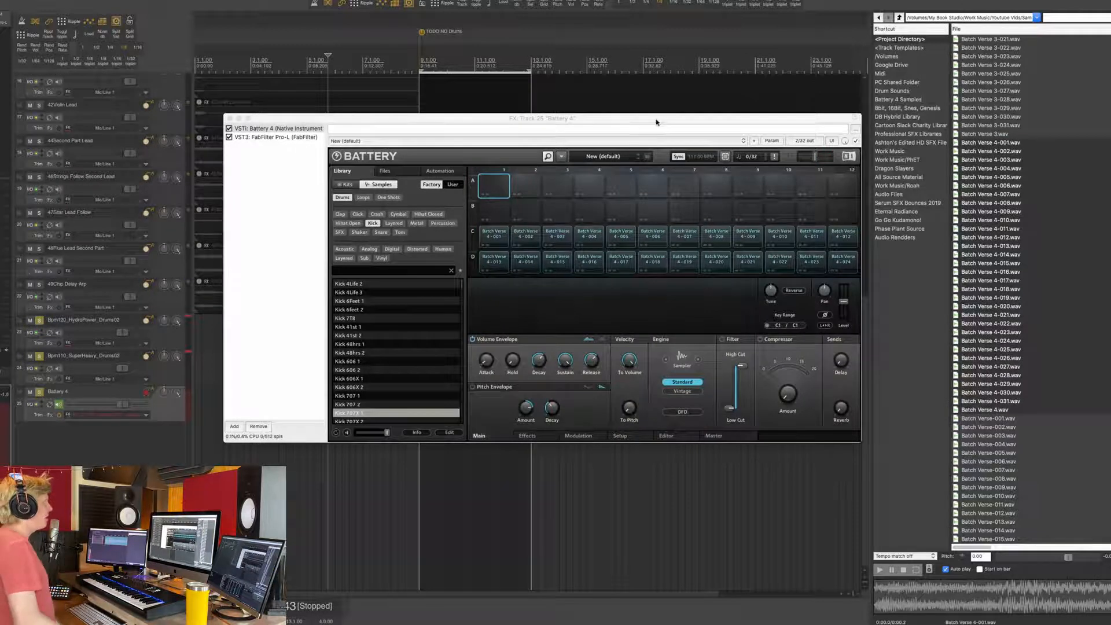
pyautogui.moveTo(650, 123); pyautogui.dragTo(589, 102)
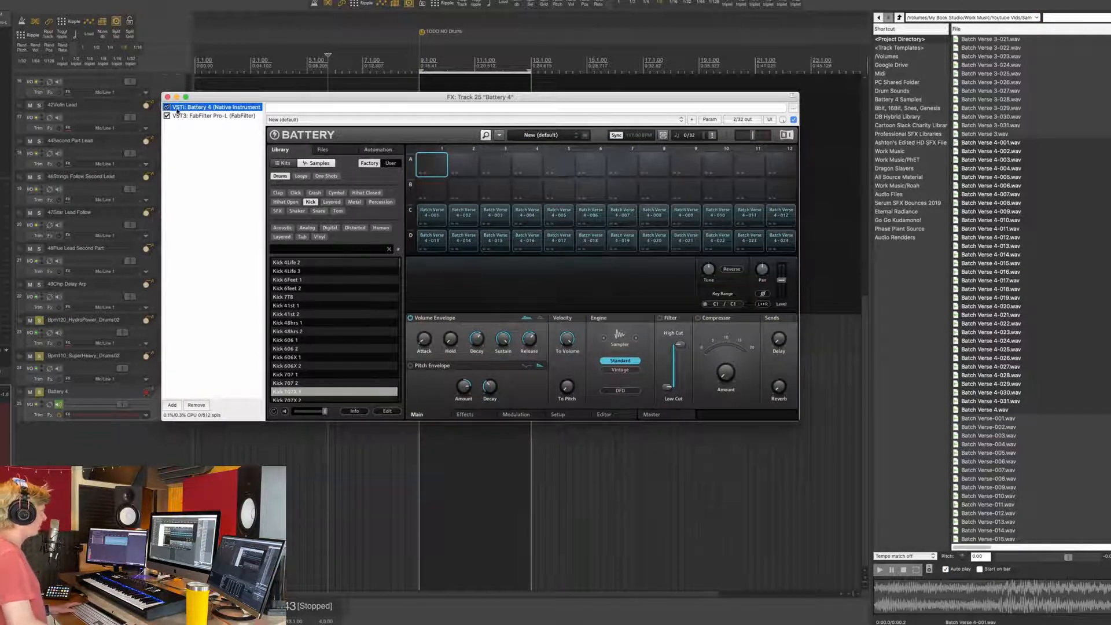
pyautogui.click(167, 97)
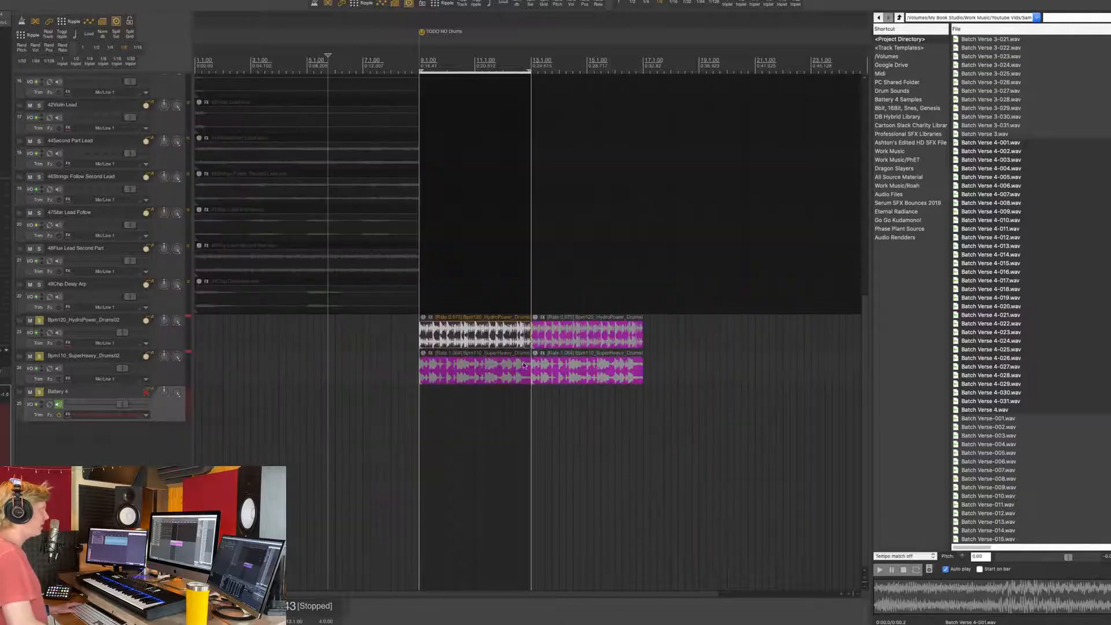
# Step: Audition the HydroPower and SuperHeavy drum loops separately and together by toggling their solos during playback
pyautogui.click(488, 387)
pyautogui.click(39, 356)
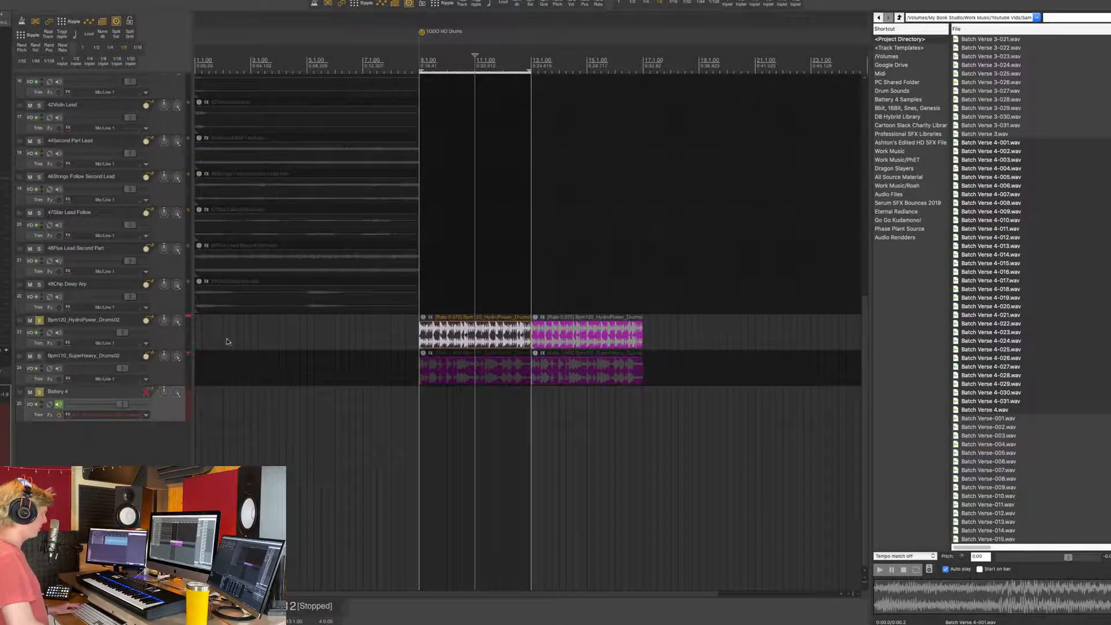
pyautogui.press('space')
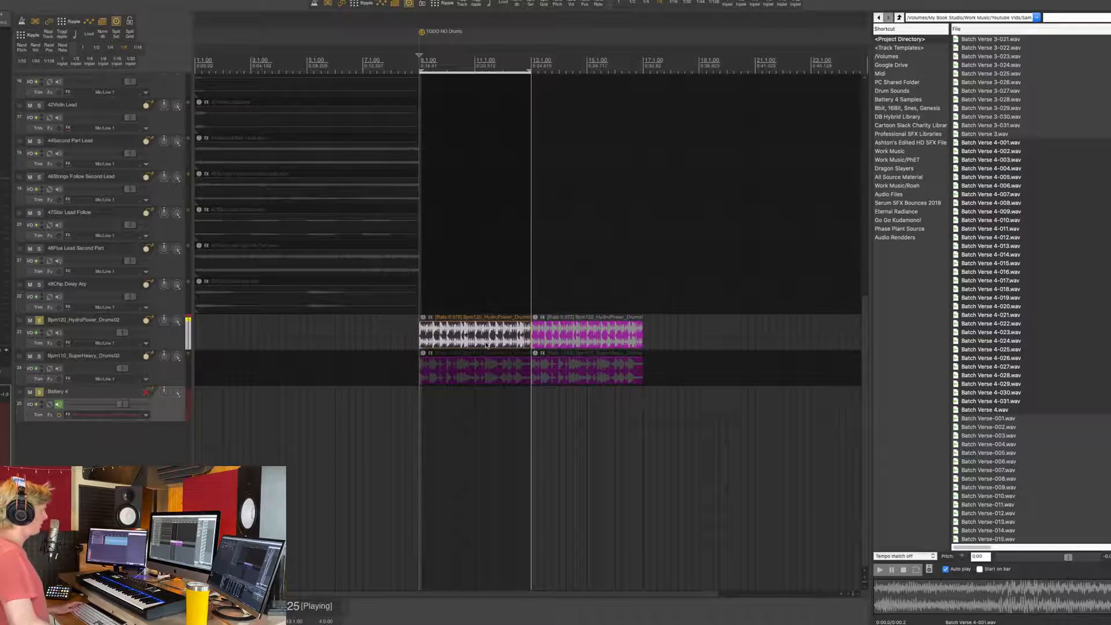
pyautogui.click(39, 320)
pyautogui.click(40, 320)
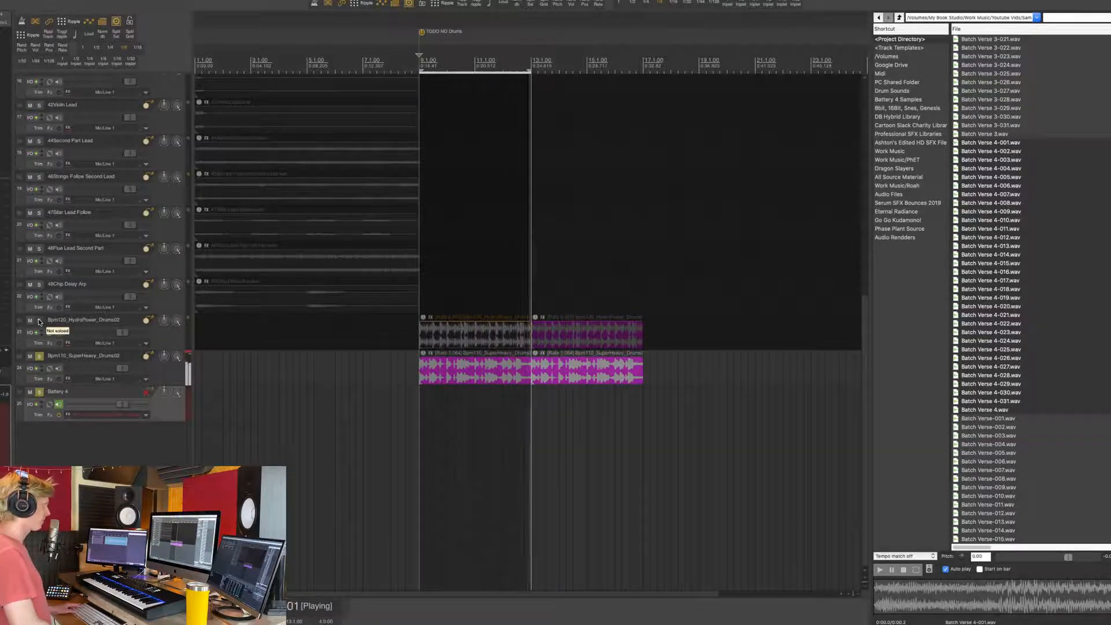
pyautogui.click(39, 321)
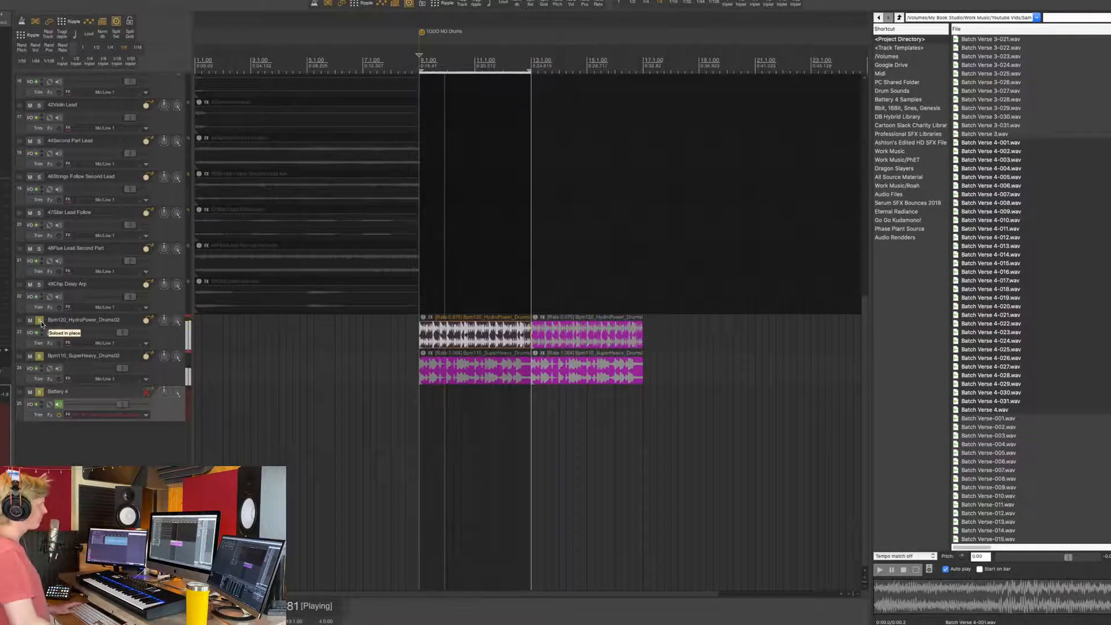
pyautogui.press('space')
pyautogui.click(317, 504)
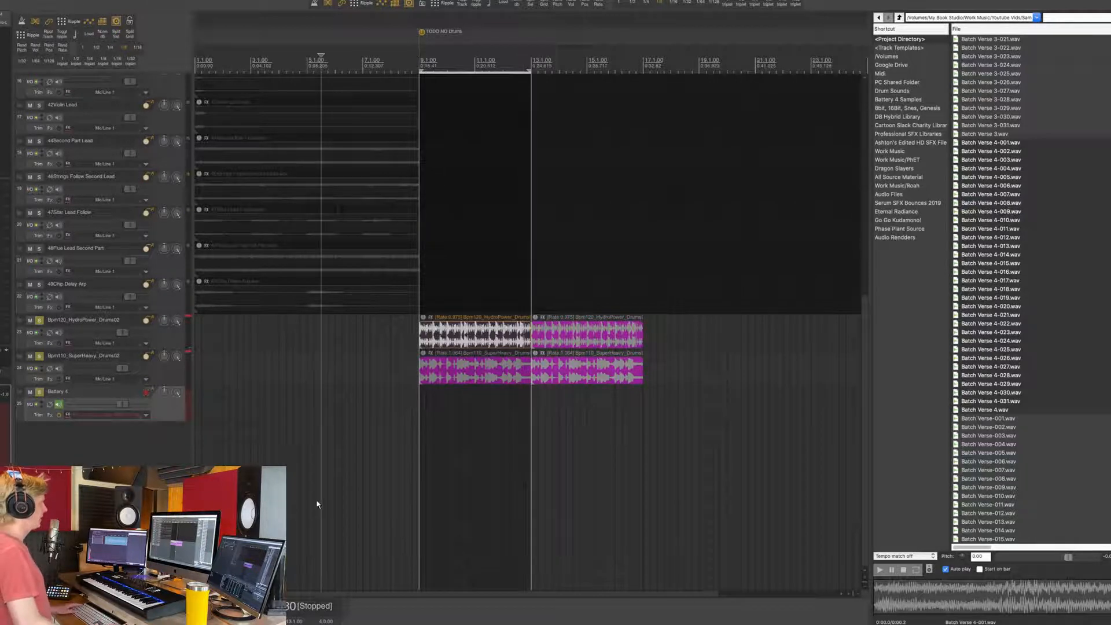
# Step: Clear the track solos and unmute the 10Tablas and 07420 drum loop tracks
pyautogui.keyDown('alt'); pyautogui.keyDown('super'); pyautogui.click(40, 320); pyautogui.keyUp('super'); pyautogui.keyUp('alt')
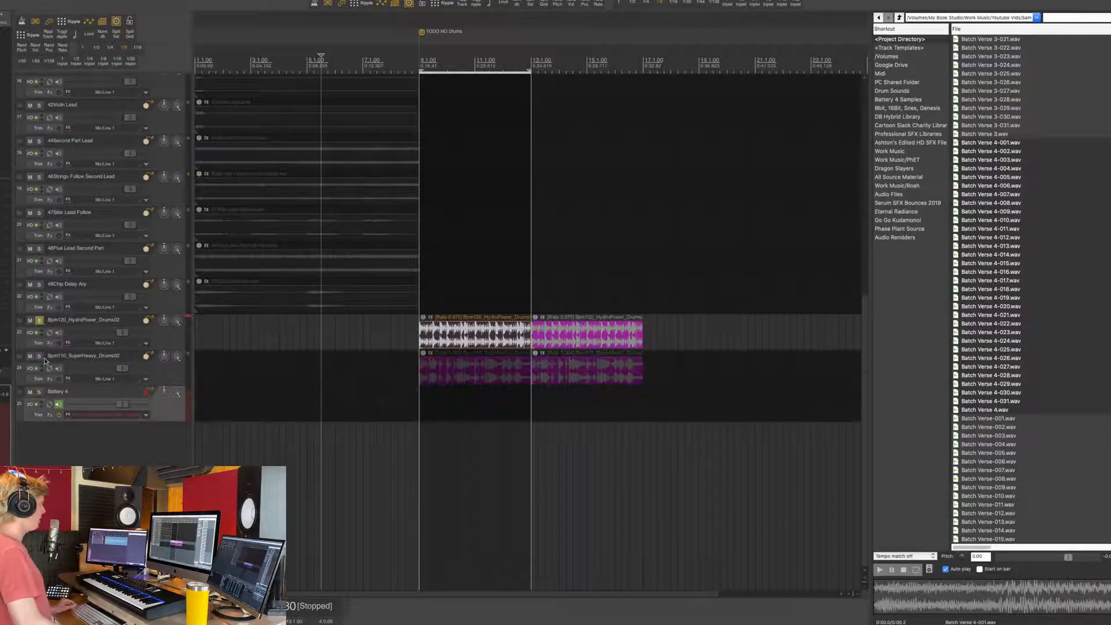
pyautogui.click(39, 321)
pyautogui.scroll(10, 206, 337)
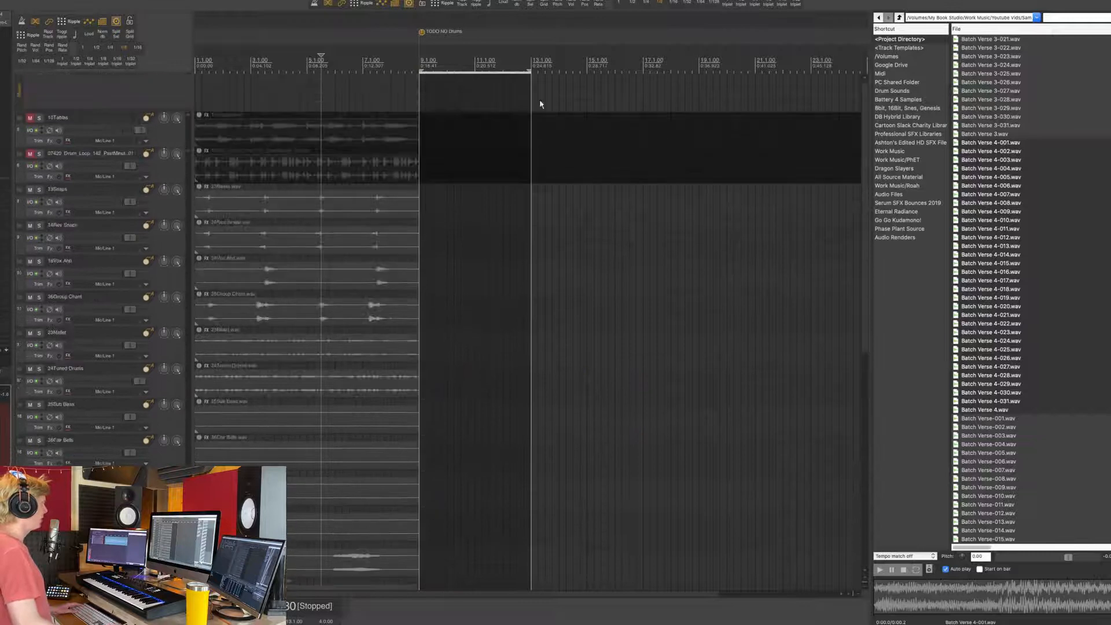
pyautogui.click(31, 118)
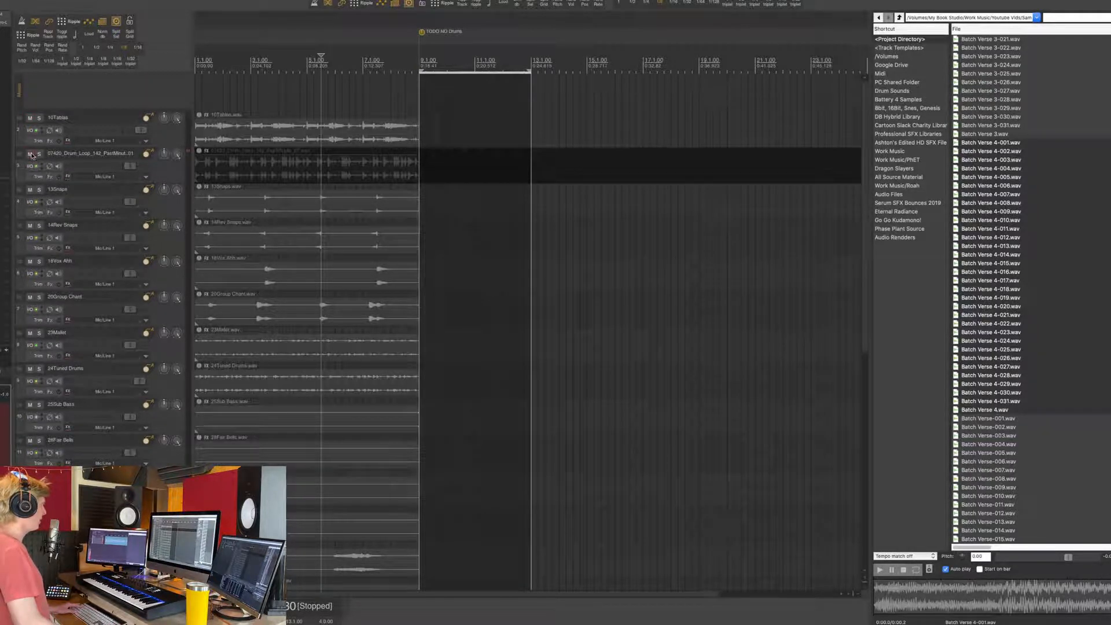
pyautogui.click(32, 154)
# Step: Play from about bar 7 to hear the transition from the verse stems into the new drum loops
pyautogui.click(369, 66)
pyautogui.press('space')
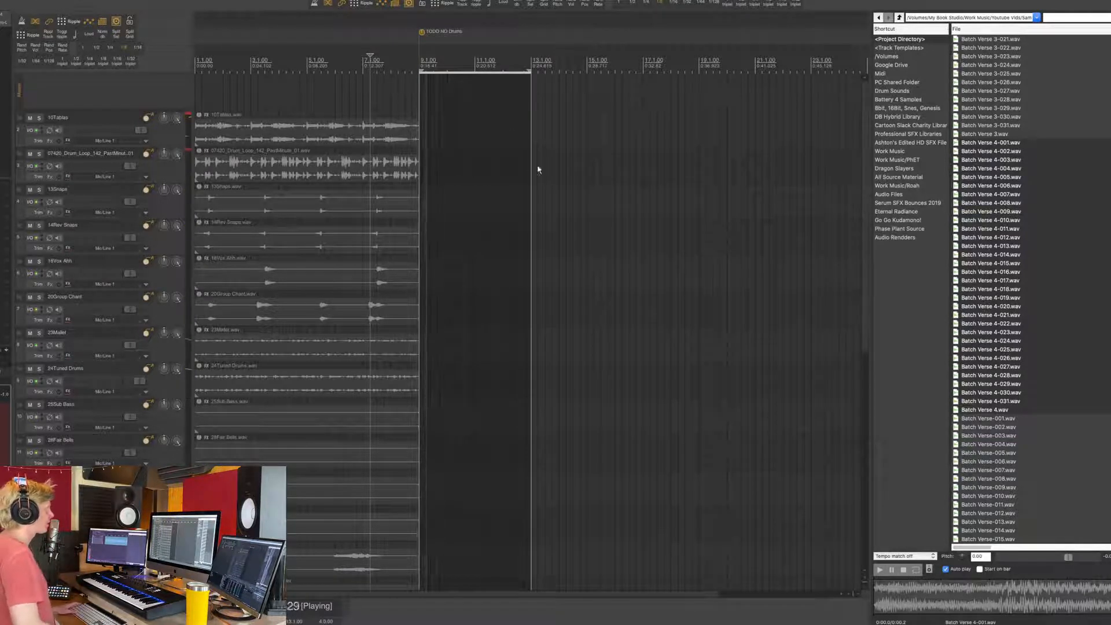
pyautogui.scroll(-5, 494, 333)
pyautogui.scroll(-4, 494, 333)
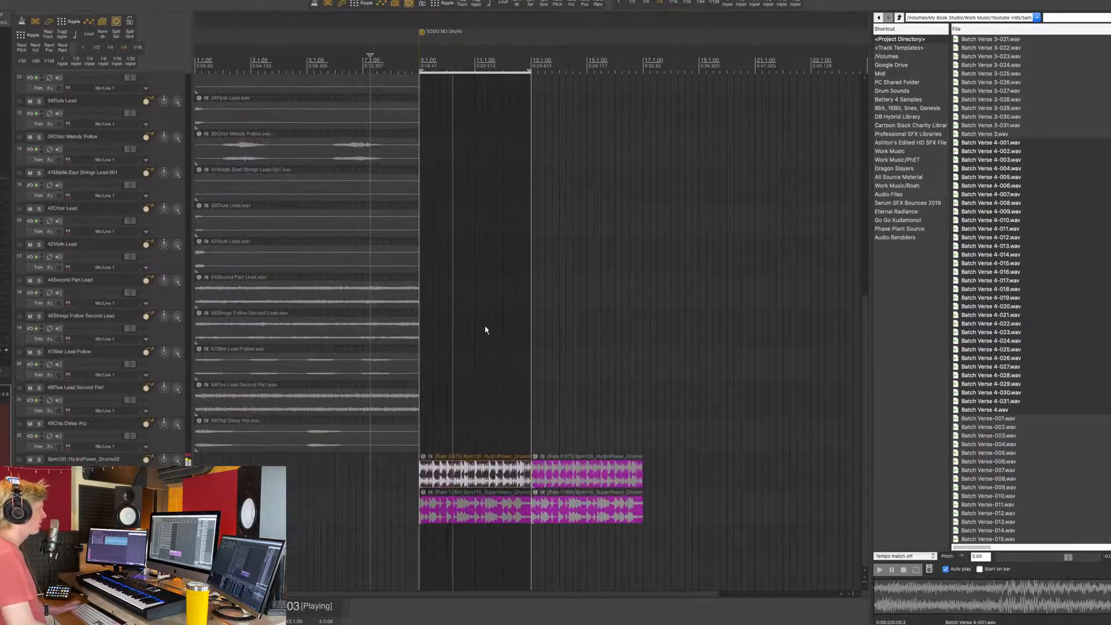
pyautogui.press('space')
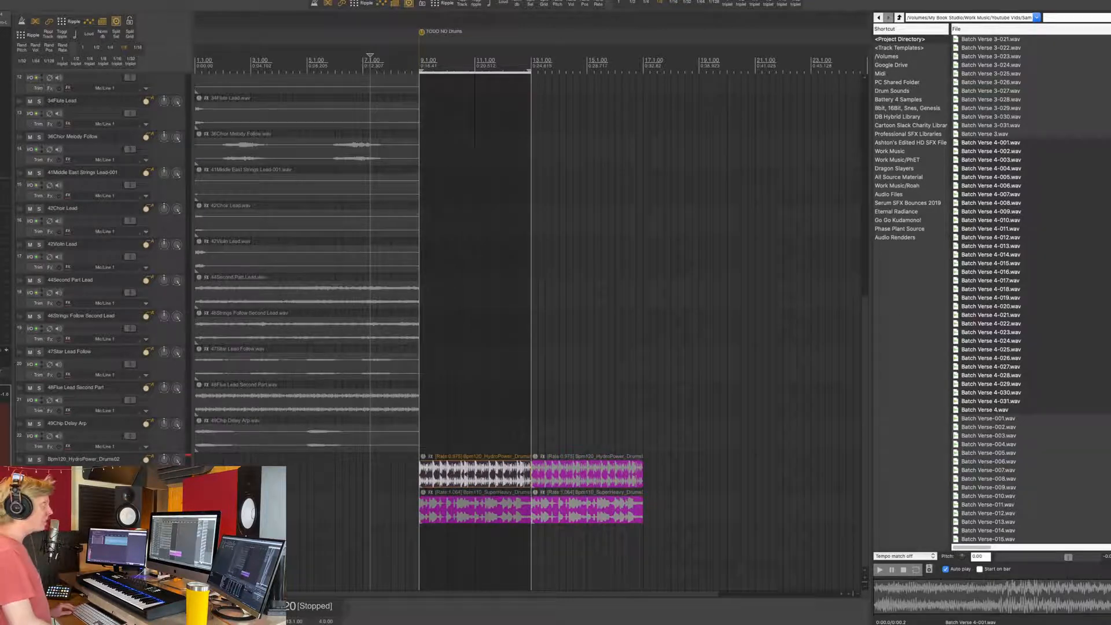
# Step: Insert Indian_Bell.wav from the Drum SFX folder of the Drum Sounds library on a new track, starting shortly before bar 9
pyautogui.click(906, 91)
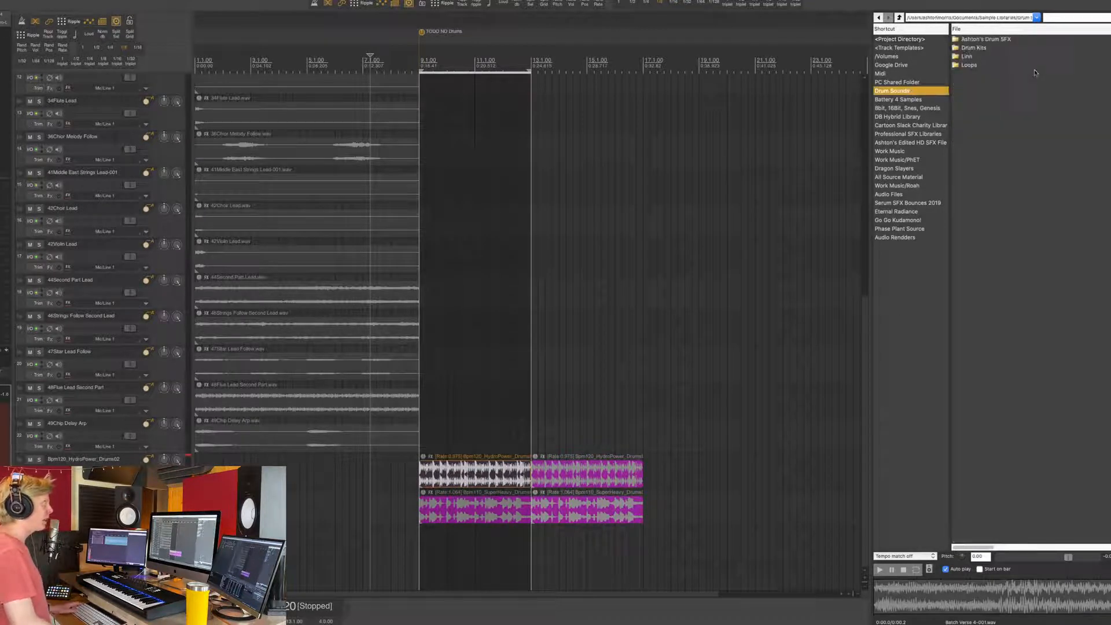
pyautogui.doubleClick(983, 39)
pyautogui.click(997, 65)
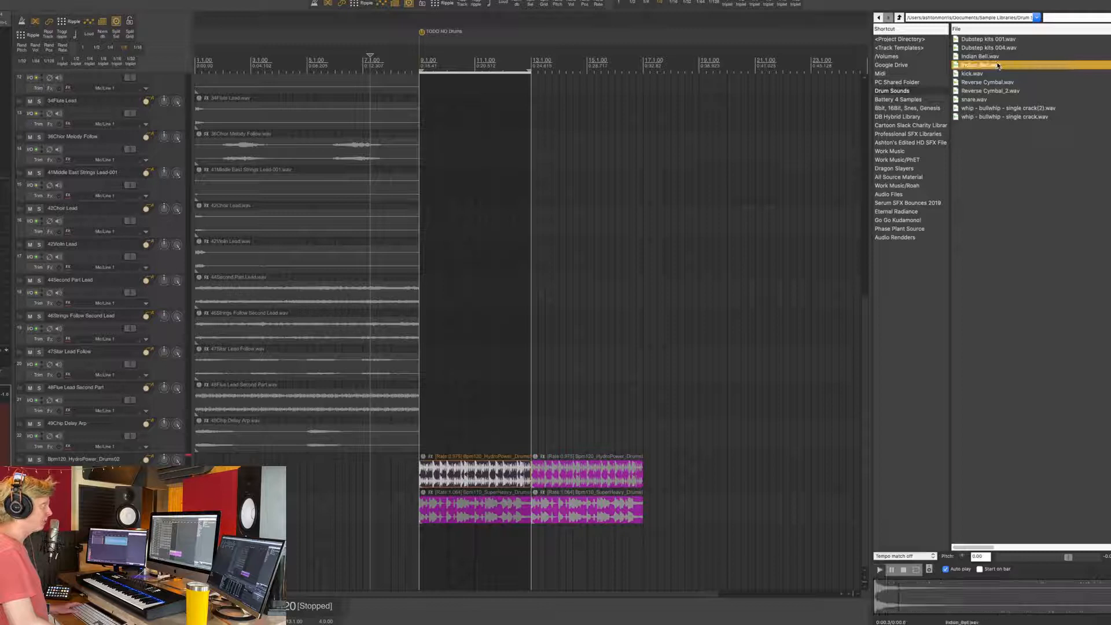
pyautogui.moveTo(998, 66); pyautogui.dragTo(387, 579)
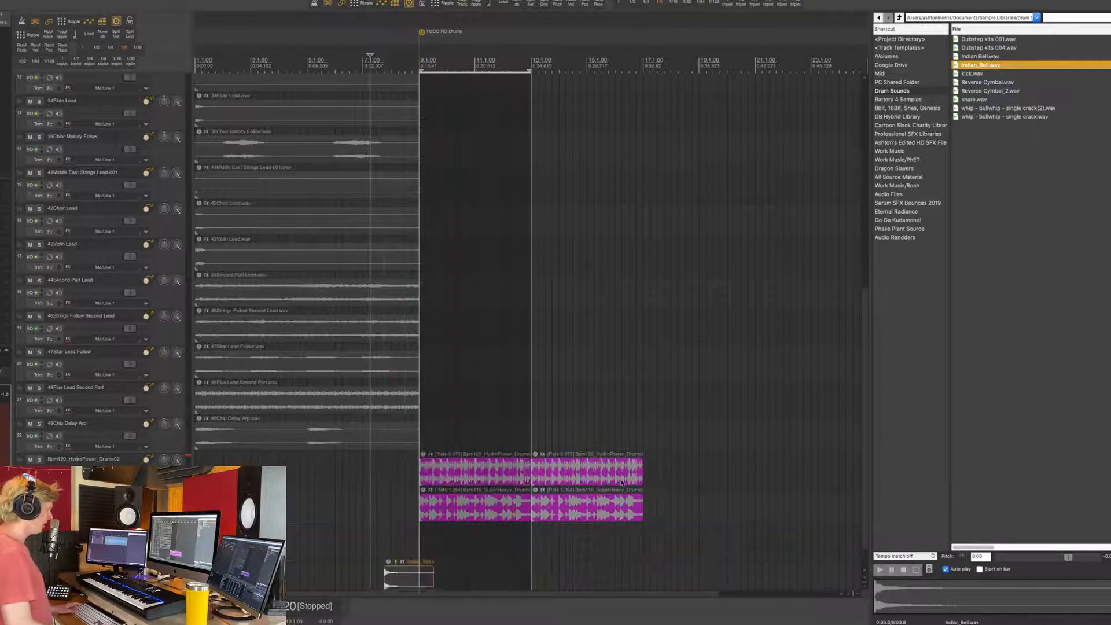
# Step: Reverse the Indian_Bell item and move it to end at bar 9, playing back the transition
pyautogui.click(394, 550)
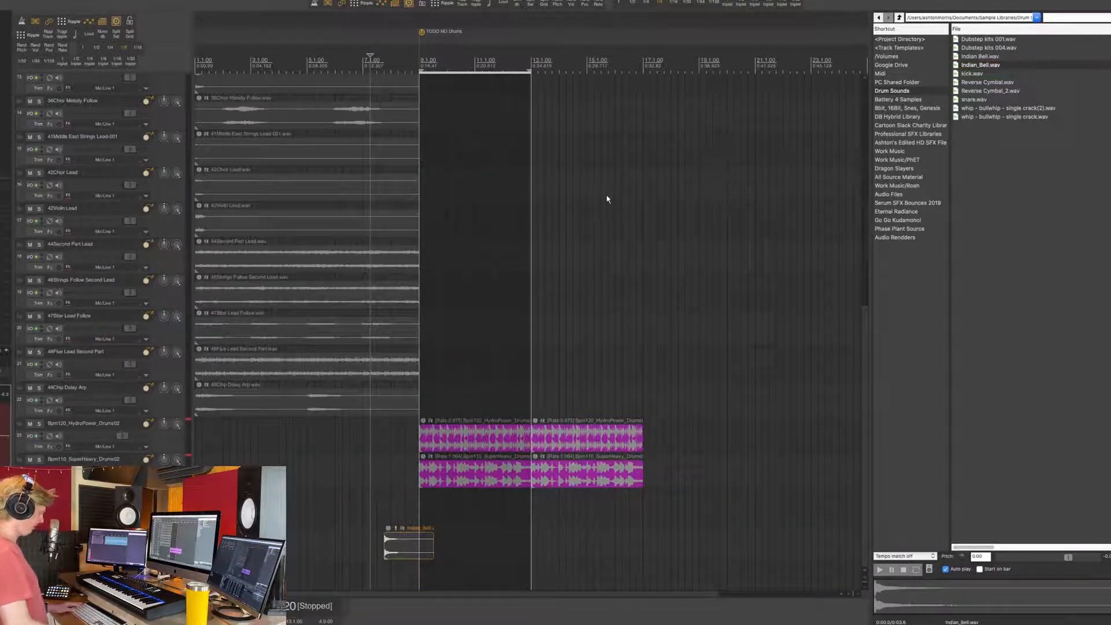
pyautogui.press('r')
pyautogui.moveTo(423, 556)
pyautogui.mouseDown()
pyautogui.moveTo(411, 556)
pyautogui.moveTo(419, 550)
pyautogui.mouseUp()
pyautogui.press('space')
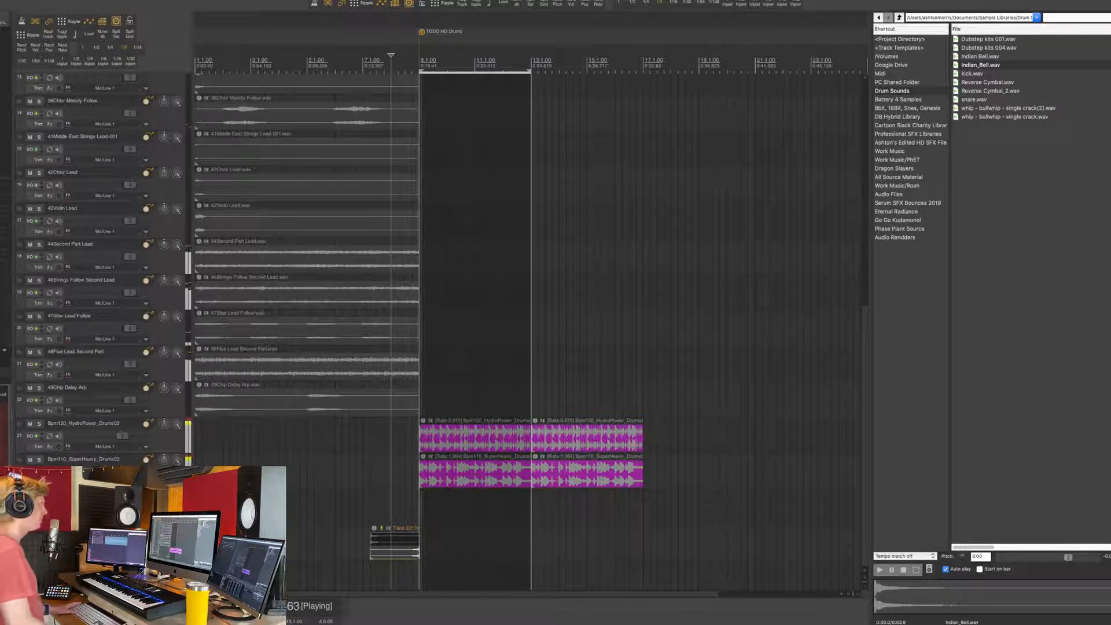
pyautogui.press('space')
# Step: Examine the MIDI quantize options in the Battery 4 track's recording settings
pyautogui.click(474, 555)
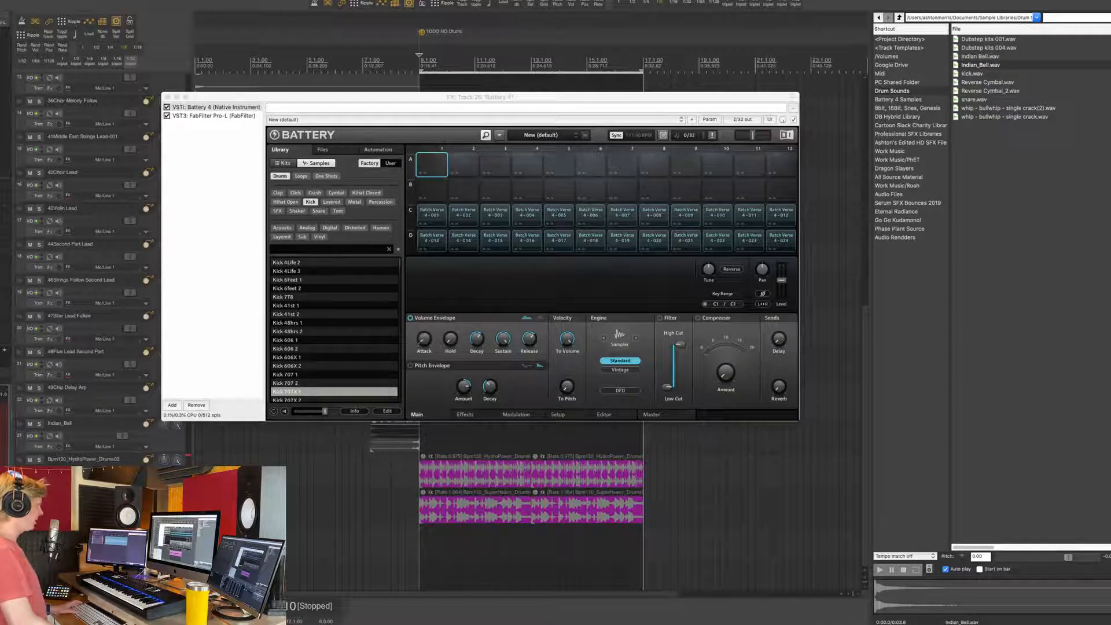
pyautogui.click(116, 558)
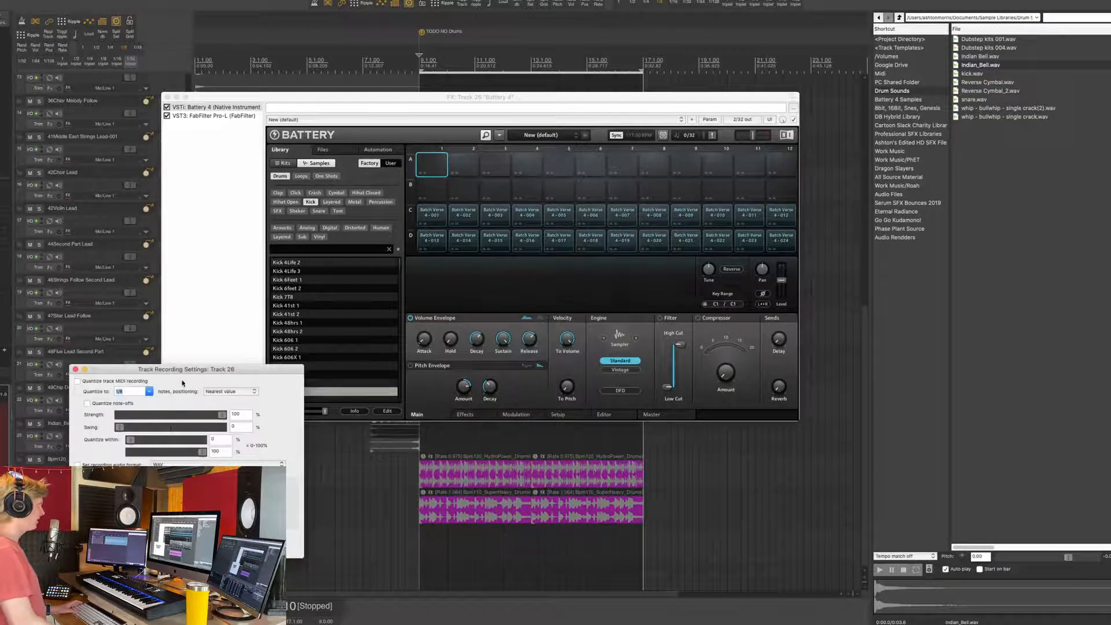
pyautogui.moveTo(186, 375); pyautogui.dragTo(591, 216)
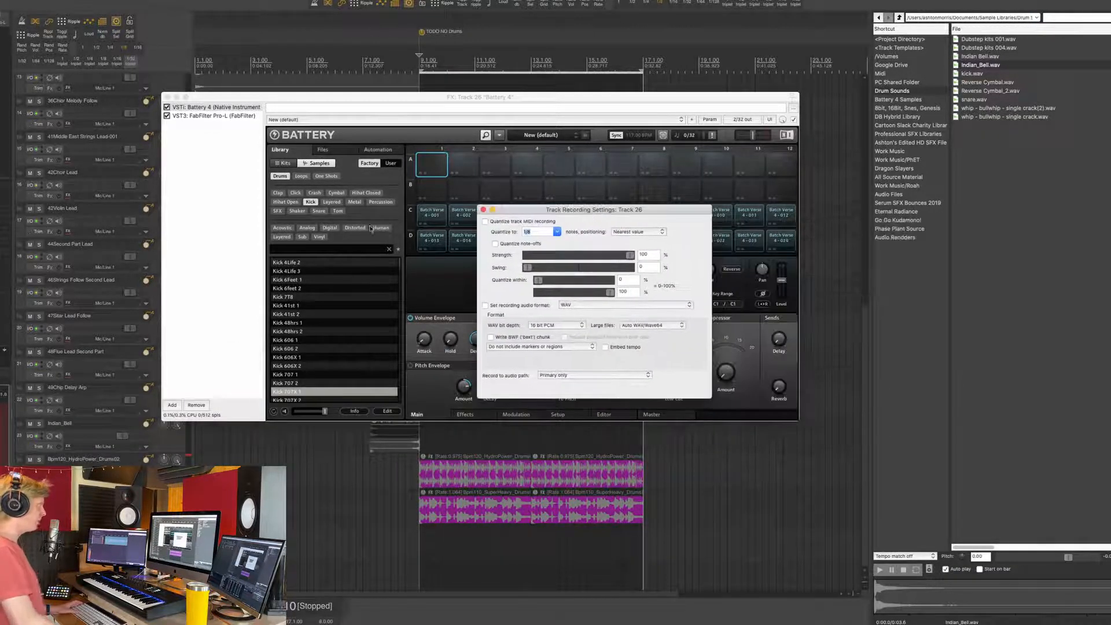
pyautogui.click(483, 209)
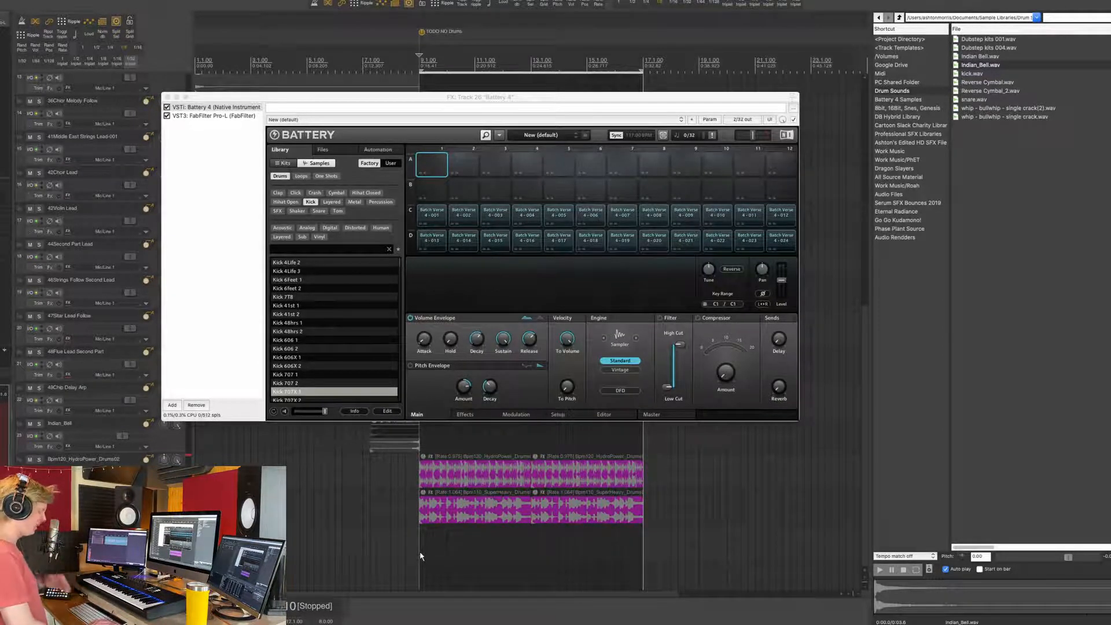
# Step: Record a Battery 4 slice performance over bars 9 to 17 and render it to its own named take track
pyautogui.hotkey('ctrl', 'r')
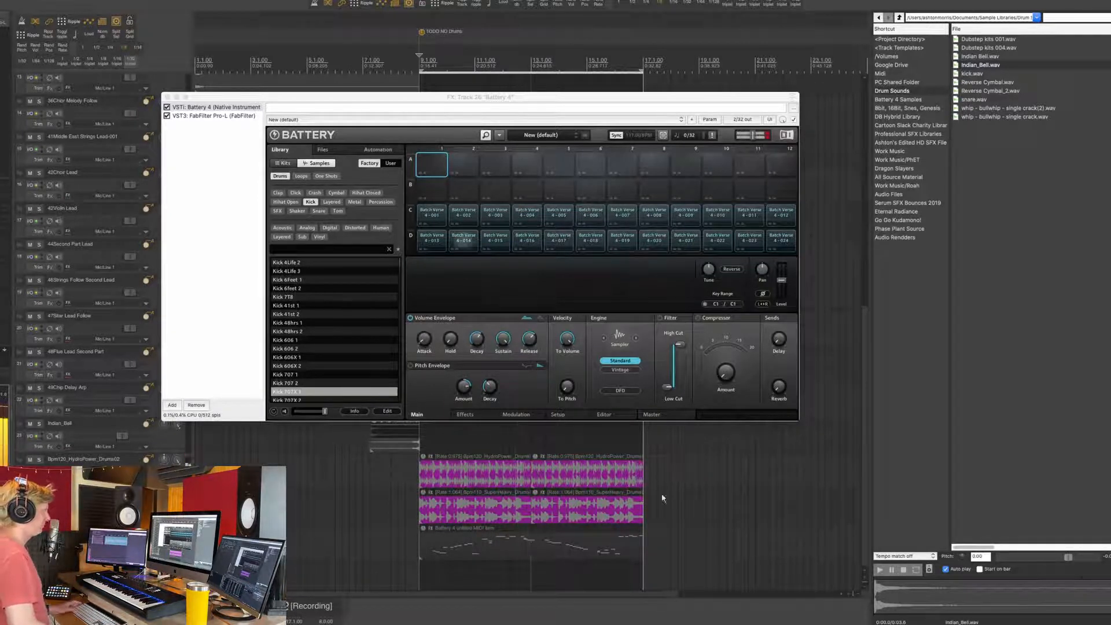
pyautogui.press('space')
pyautogui.press('super+r')
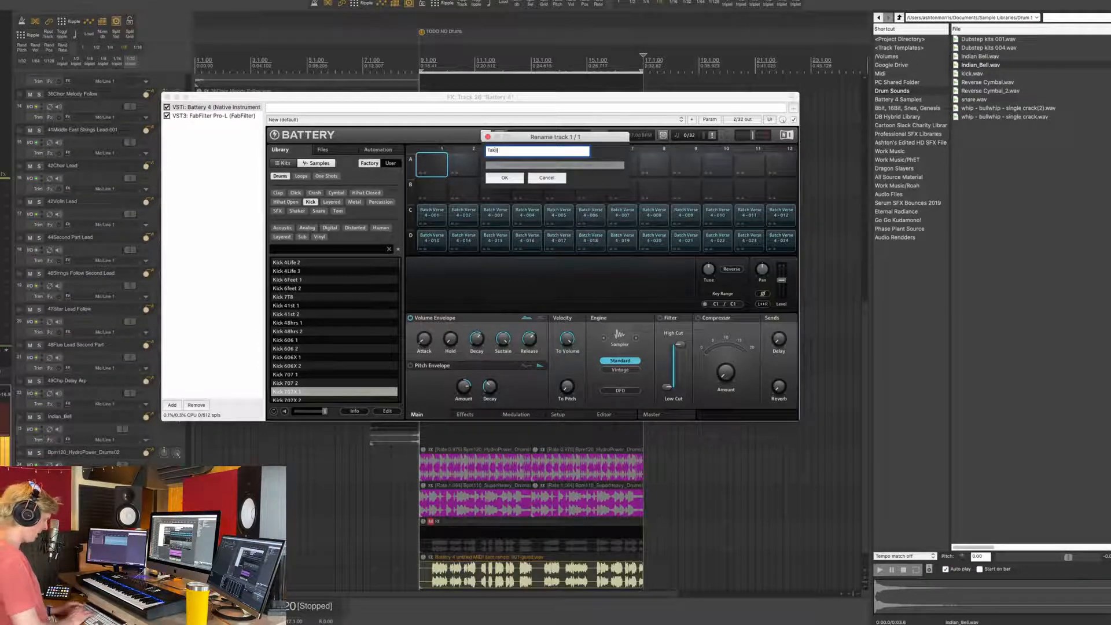
pyautogui.press('Return')
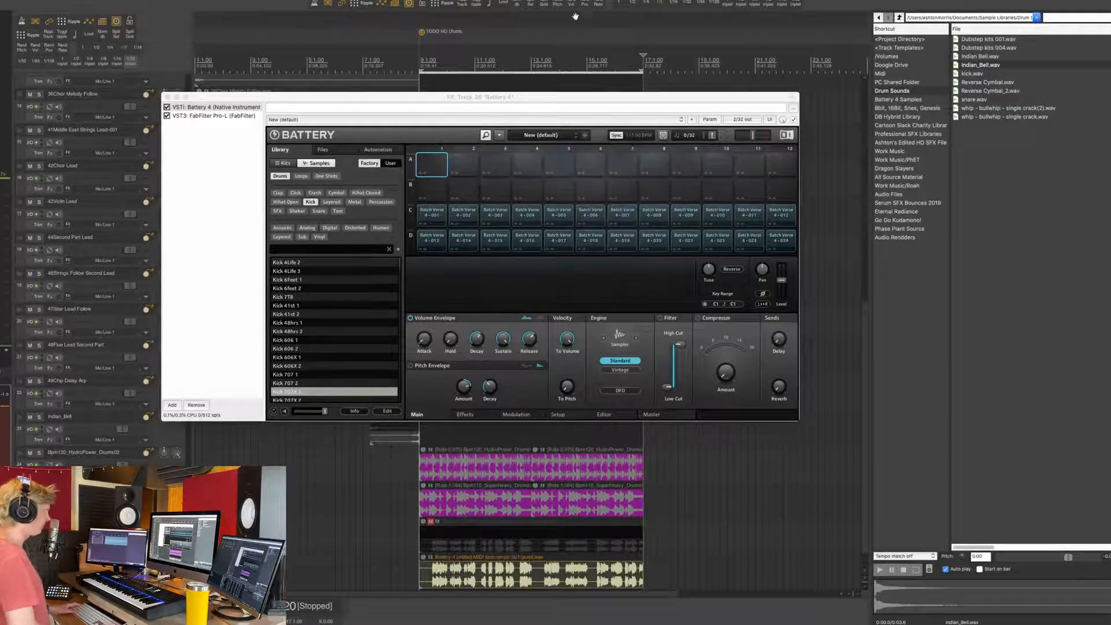
# Step: Delete the muted source item from the Battery 4 track and lower the tuning of all the Batch Verse 4 slices
pyautogui.click(567, 543)
pyautogui.press('Delete')
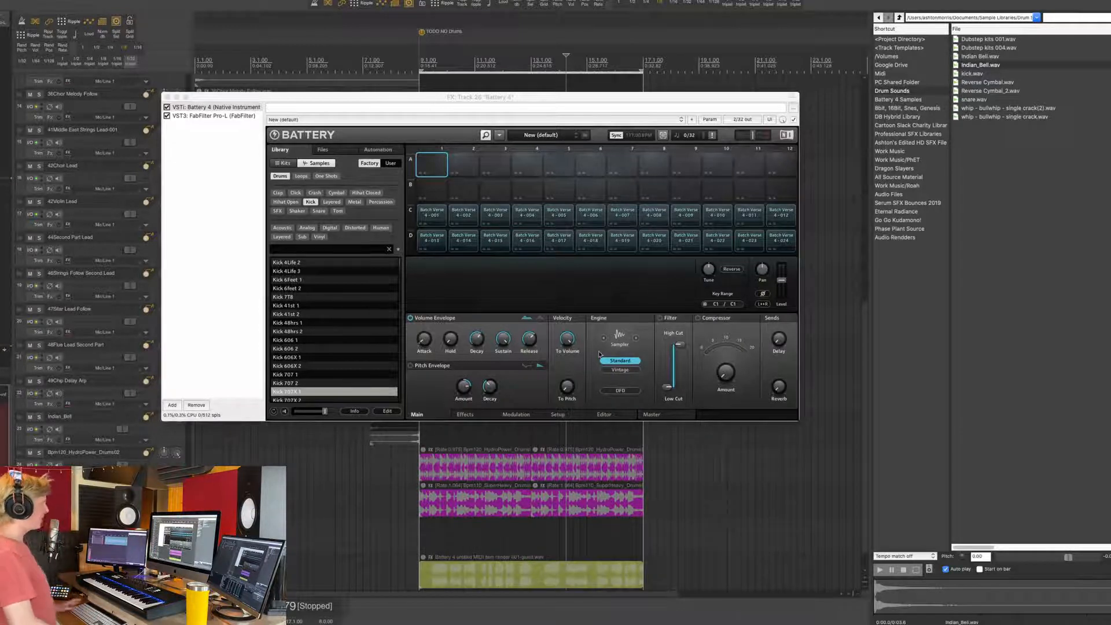
pyautogui.click(781, 240)
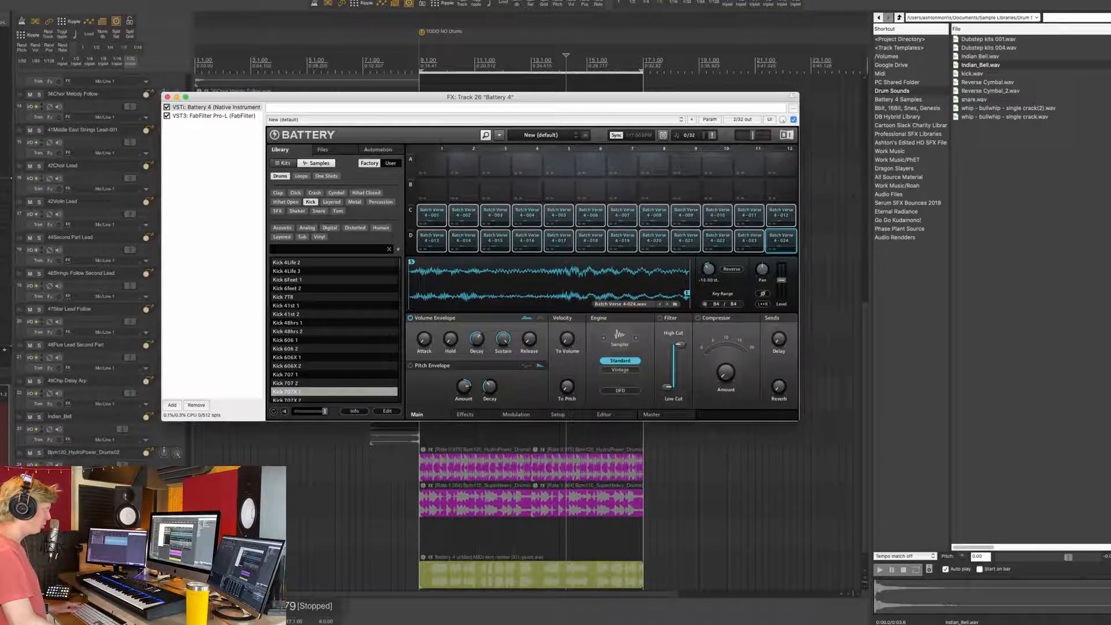
# Step: Mute the first rendered take's track and record a second Battery 4 performance over bars 9 to 17
pyautogui.scroll(-2, 765, 493)
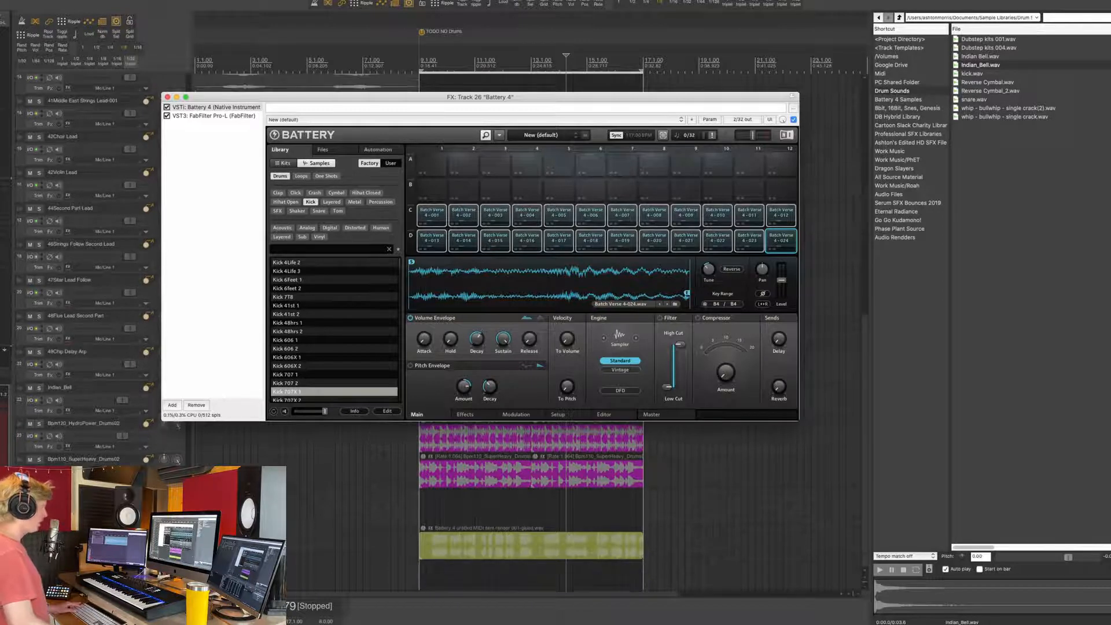
pyautogui.click(30, 531)
pyautogui.scroll(3, 538, 457)
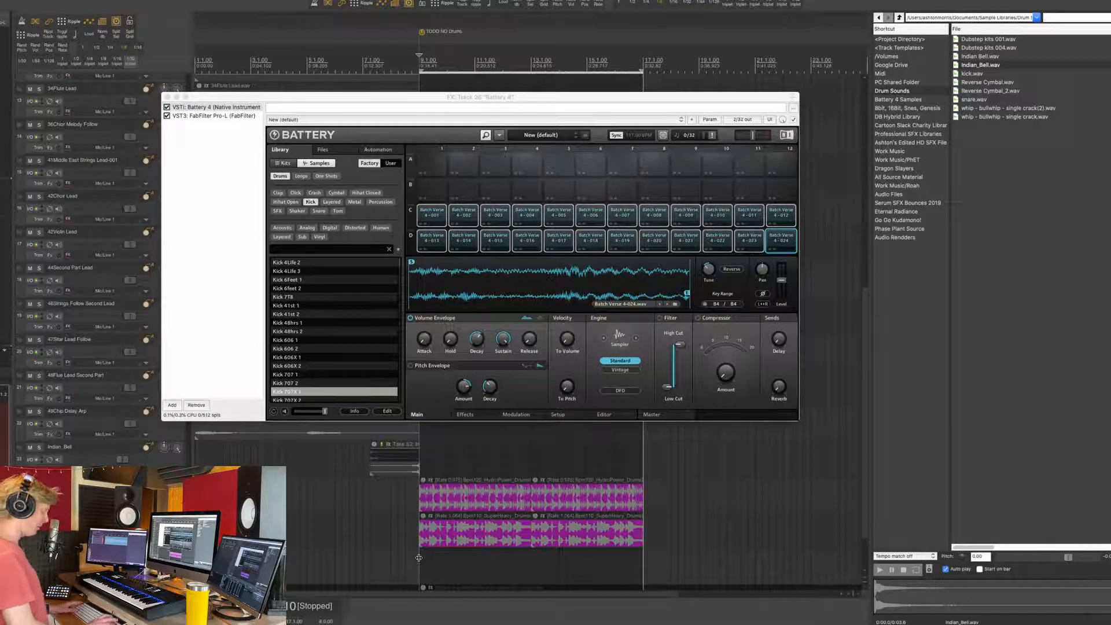
pyautogui.hotkey('ctrl', 'r')
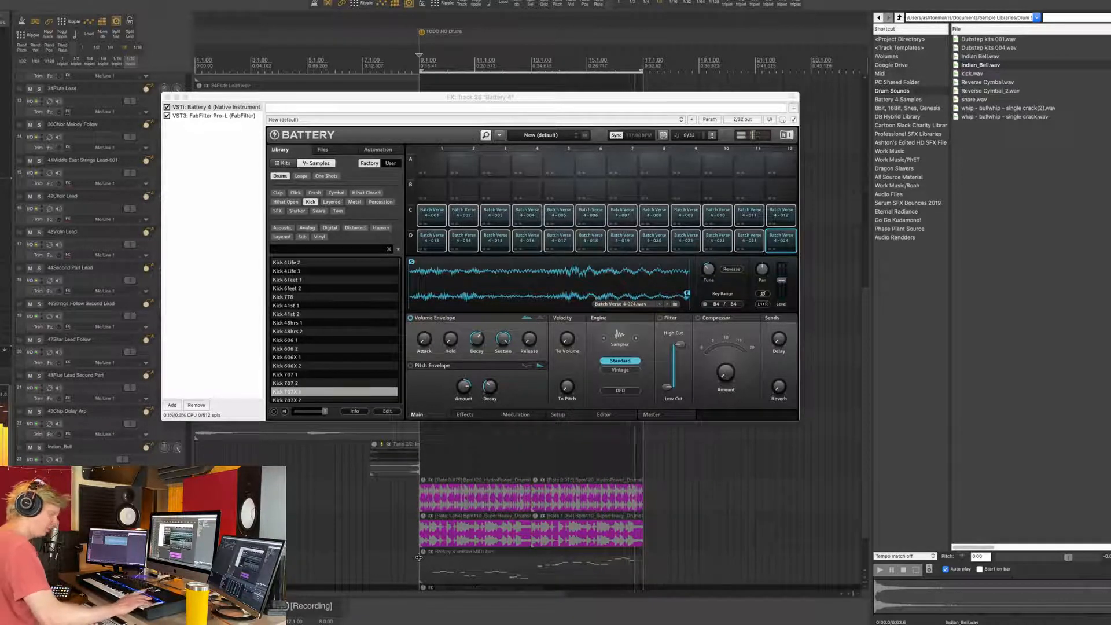
pyautogui.scroll(-3, 656, 480)
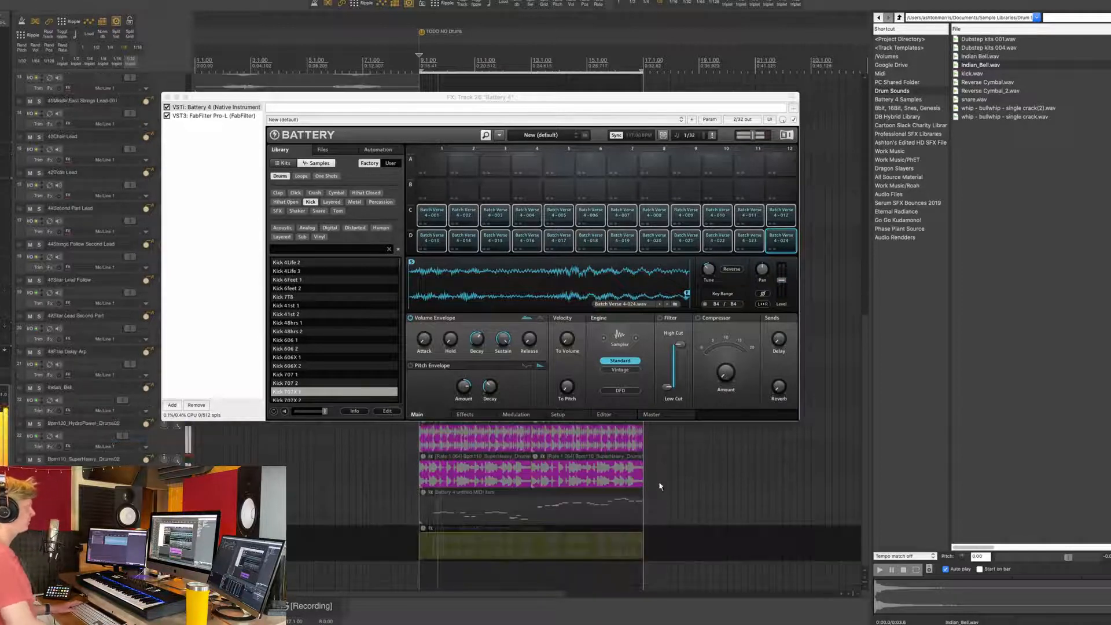
pyautogui.press('space')
# Step: Render the second Battery 4 performance to an audio track named Take 2
pyautogui.press('super+shift+g')
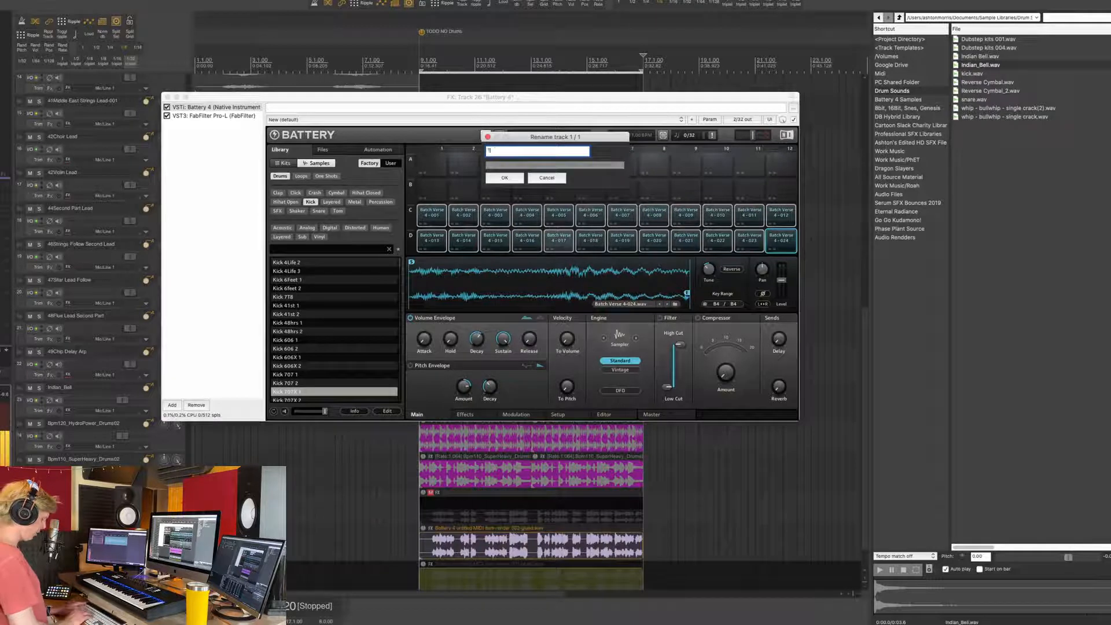
pyautogui.write('Take 2')
pyautogui.press('Return')
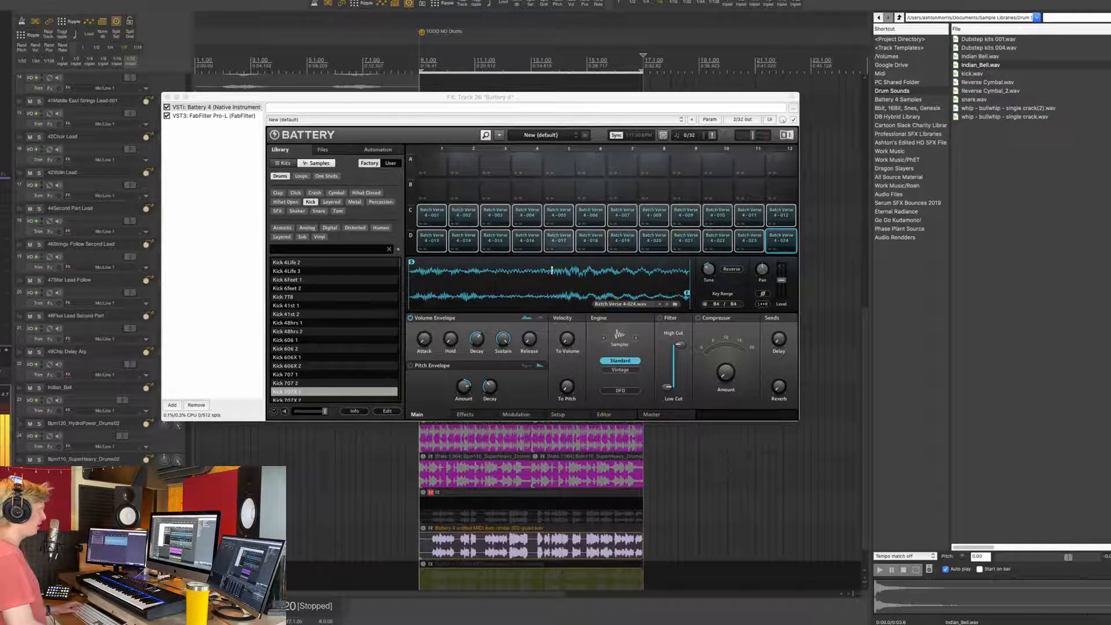
# Step: Adjust the tuning of all the Battery slices and delete the muted source item of the second performance
pyautogui.moveTo(708, 269); pyautogui.dragTo(708, 277)
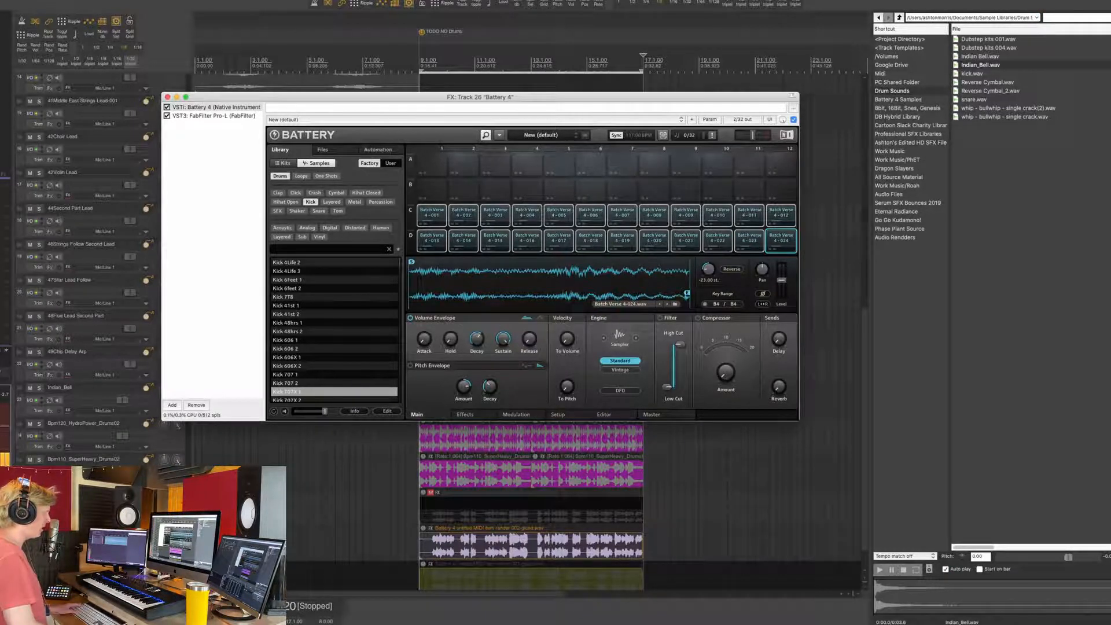
pyautogui.click(551, 515)
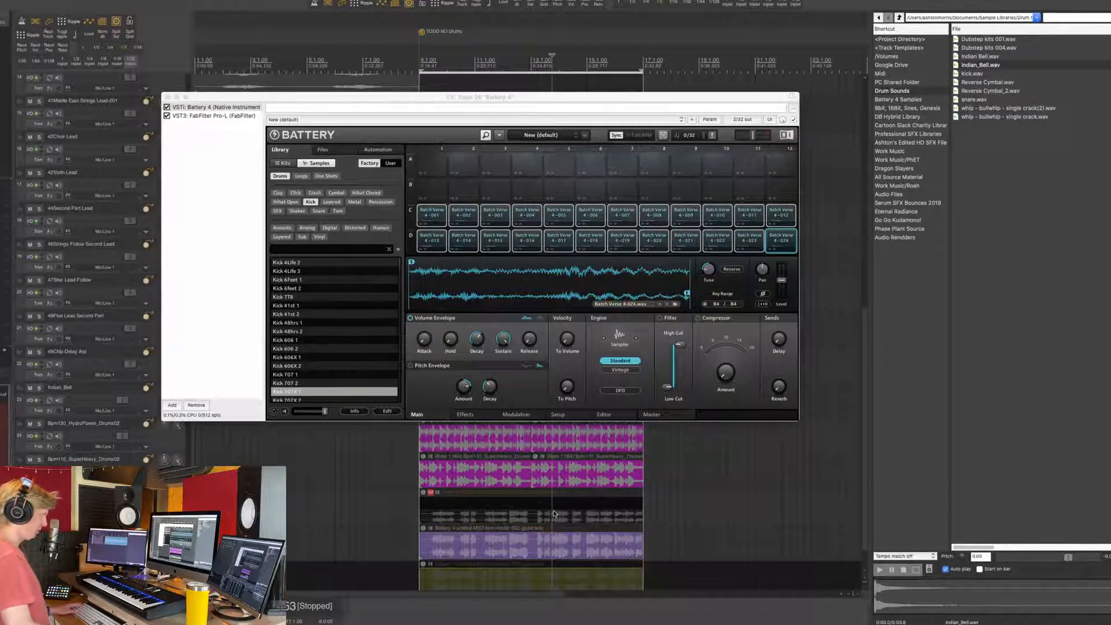
pyautogui.press('Delete')
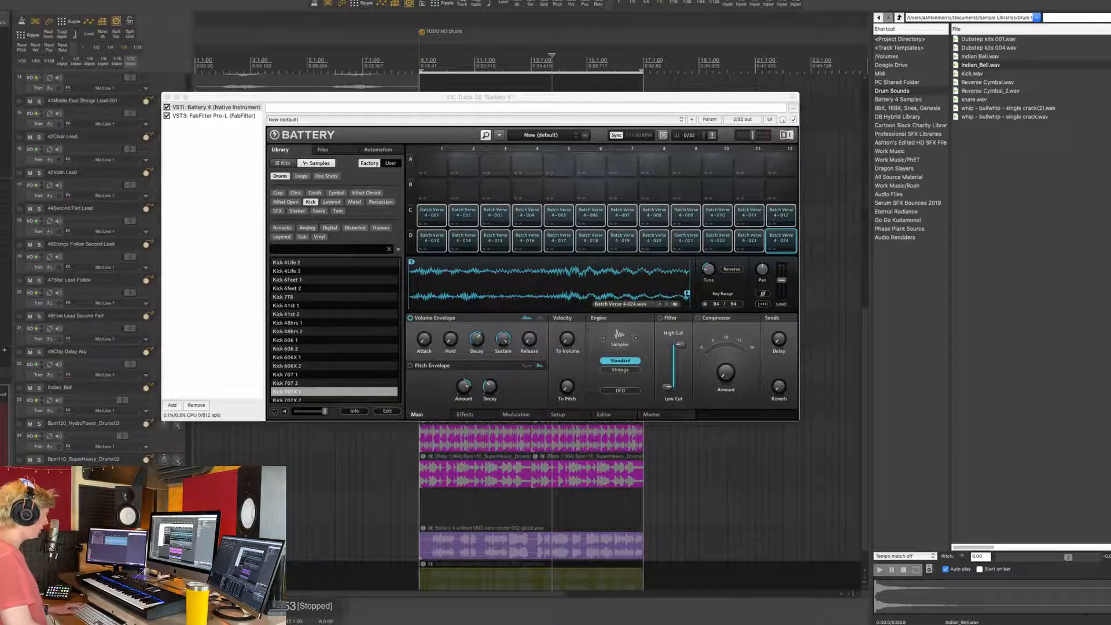
# Step: Record a third Battery 4 performance over bars 9 to 17 with Take 2 muted, and render it to its own named take track
pyautogui.click(30, 531)
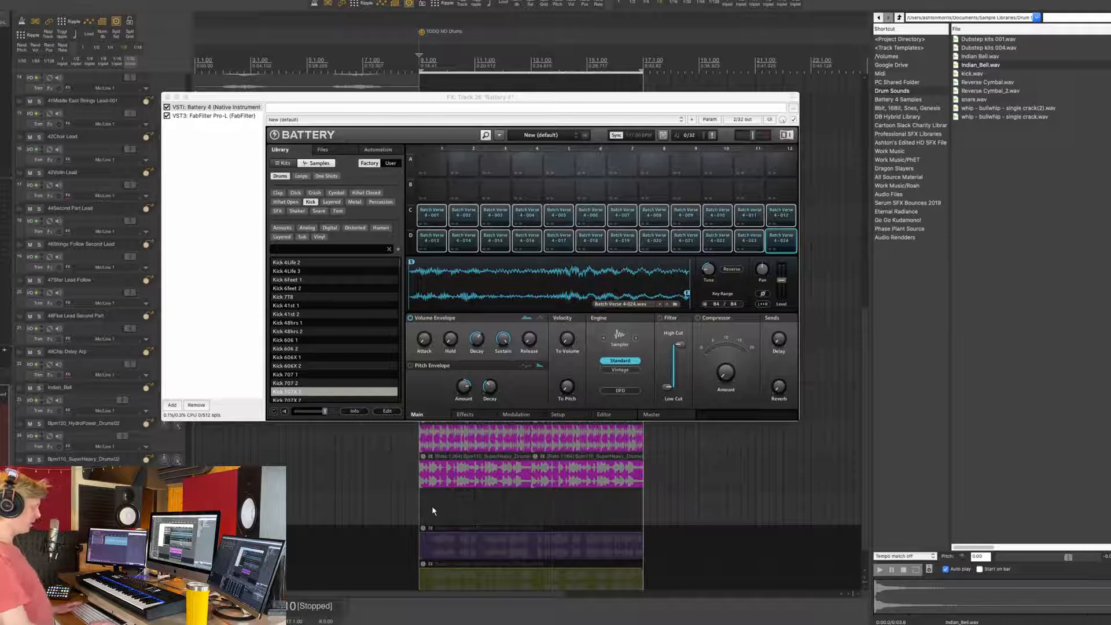
pyautogui.hotkey('ctrl', 'r')
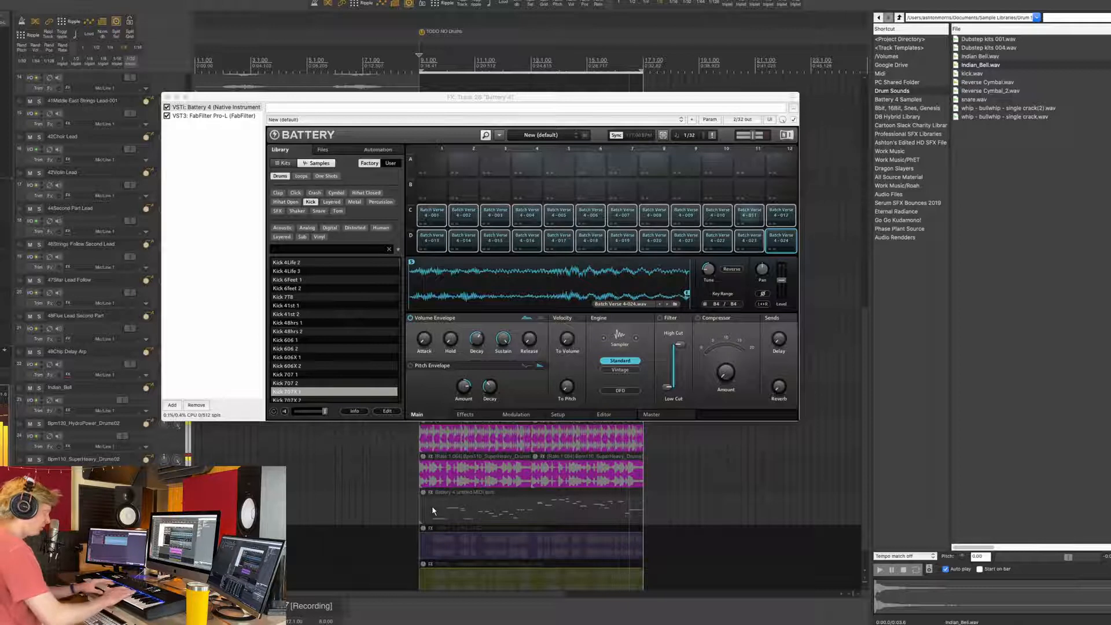
pyautogui.click(465, 514)
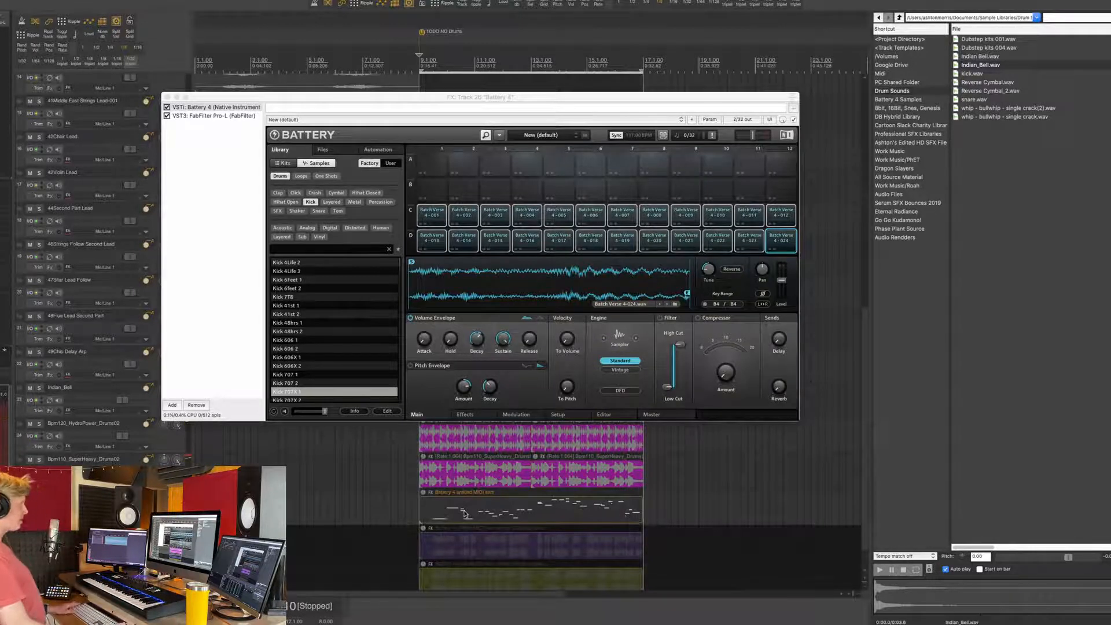
pyautogui.press('super+shift+g')
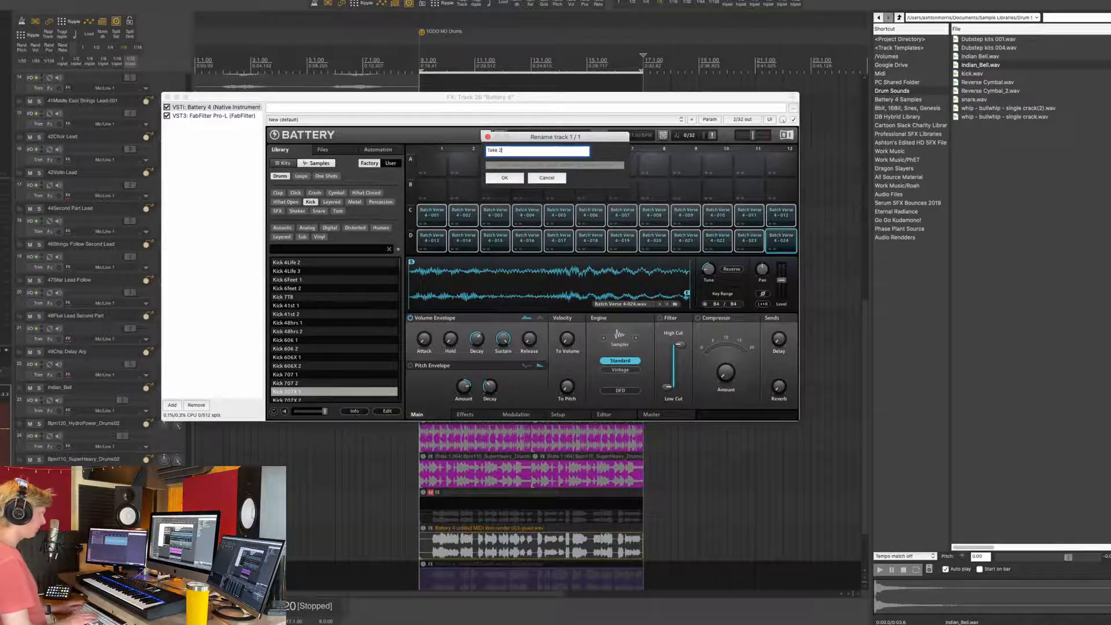
pyautogui.press('Return')
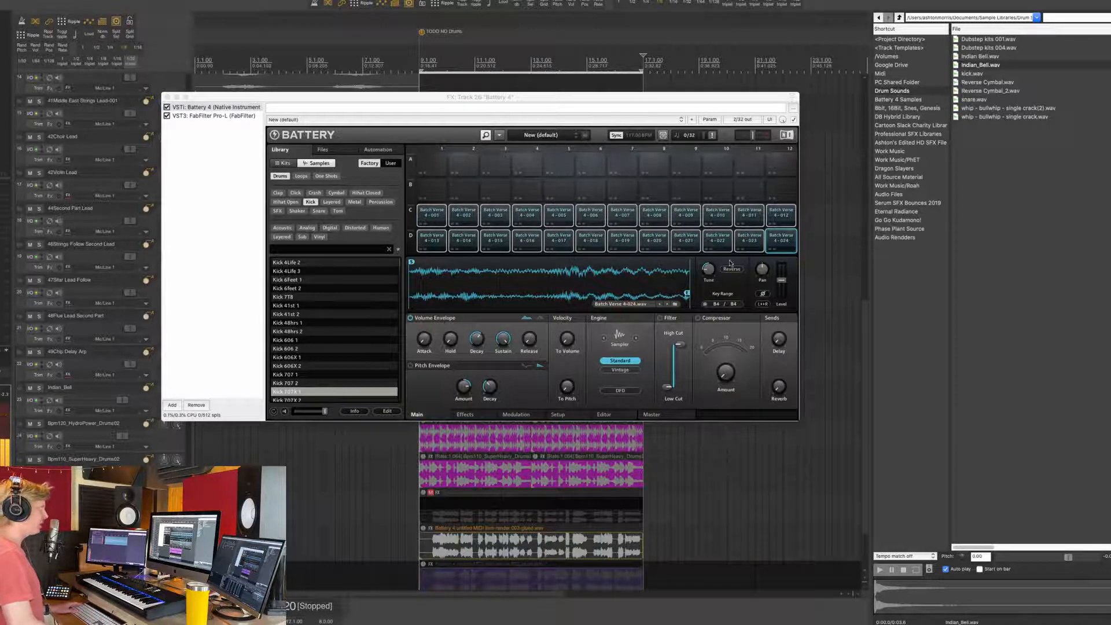
# Step: Retune all the Battery slices and add a FabFilter Pro-R reverb ahead of Pro-L with its mix reduced from fully wet
pyautogui.click(702, 270)
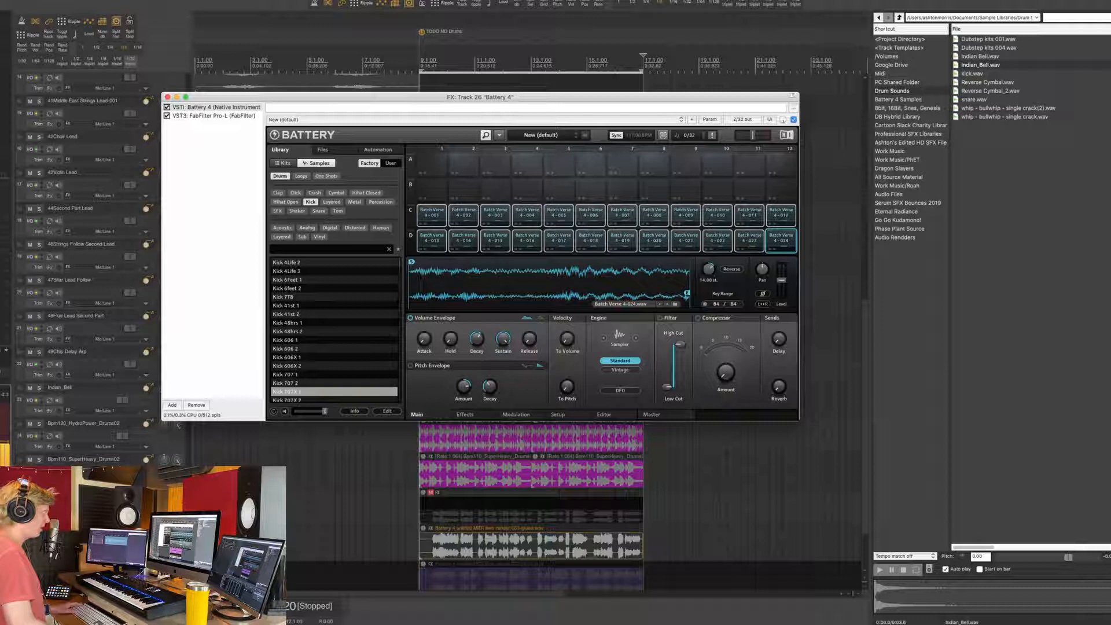
pyautogui.click(906, 314)
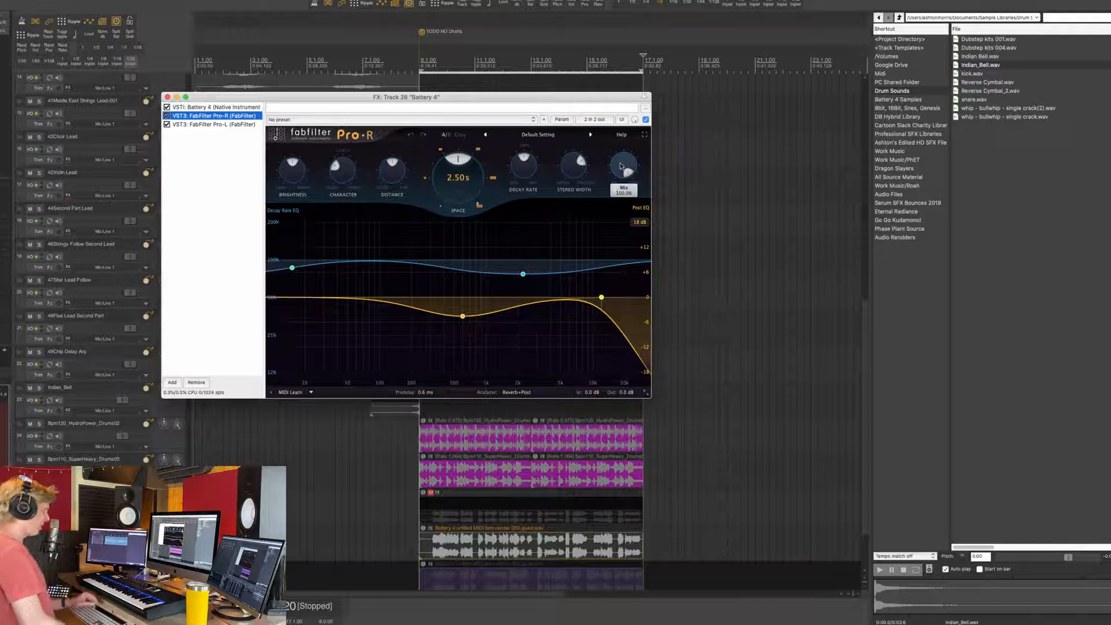
pyautogui.moveTo(623, 166); pyautogui.dragTo(616, 209)
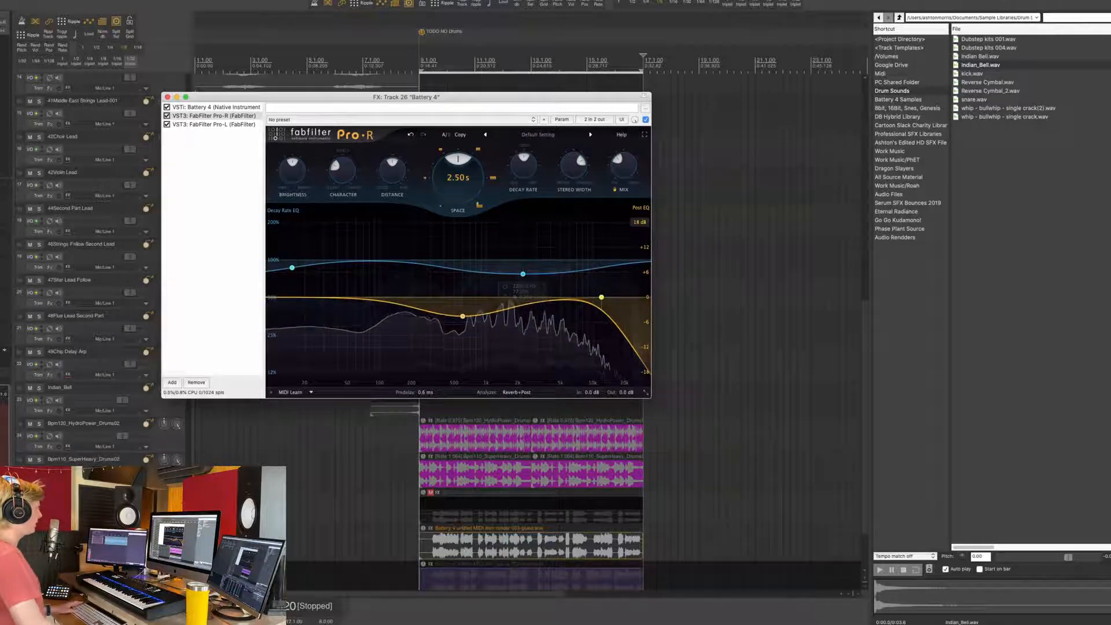
# Step: Create an empty MIDI item over bars 9 to 17 on the Battery 4 track and open it in the MIDI editor
pyautogui.click(532, 506)
pyautogui.click(531, 503)
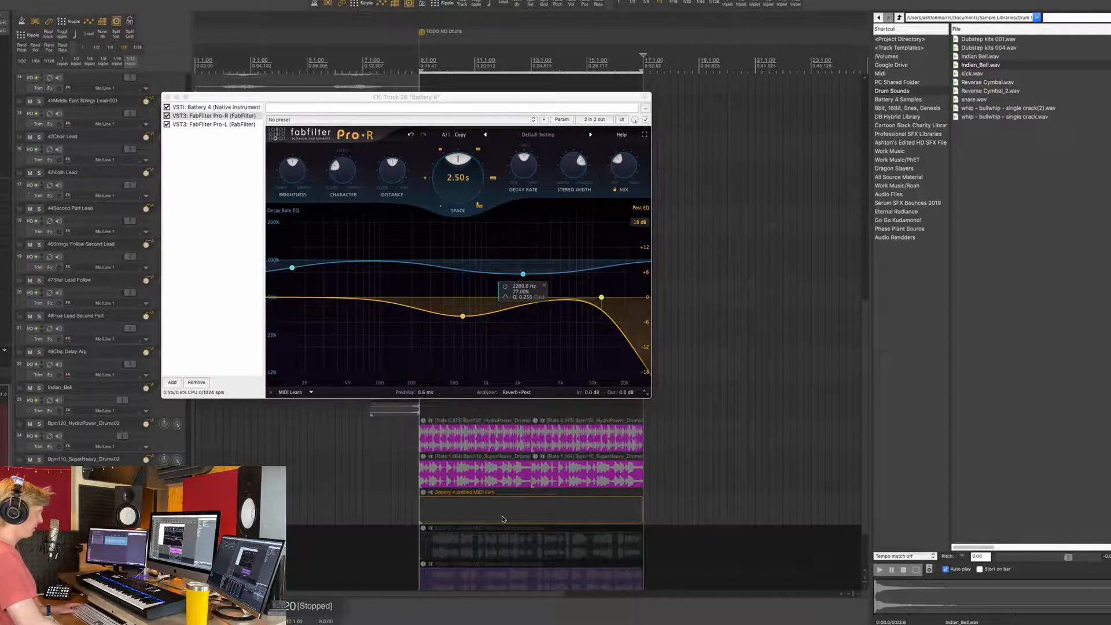
pyautogui.doubleClick(502, 519)
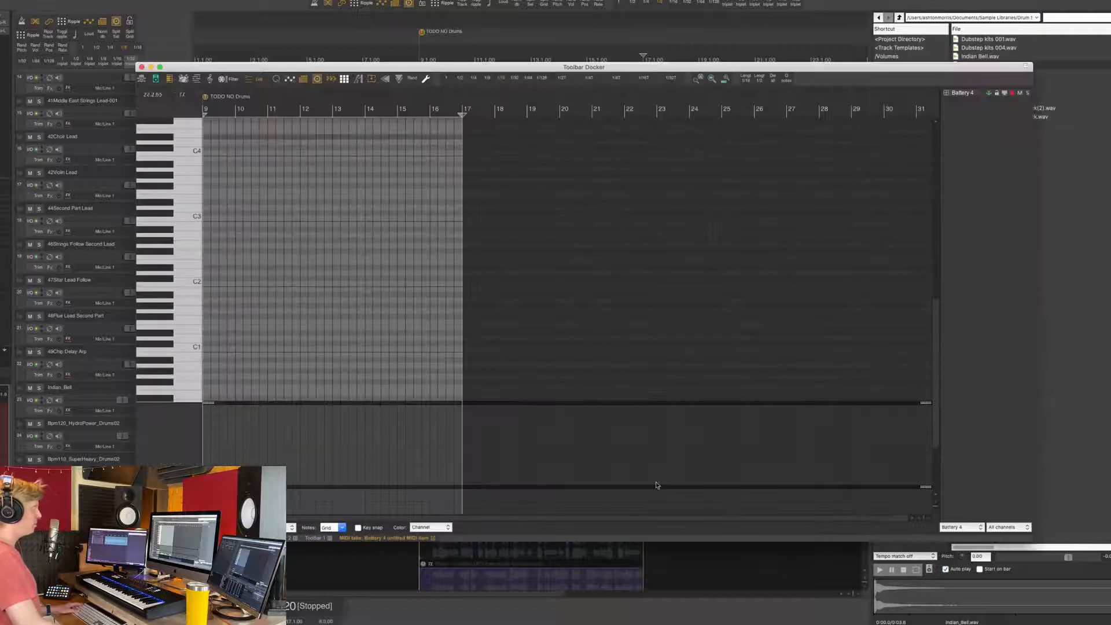
pyautogui.click(500, 80)
pyautogui.scroll(1, 225, 233)
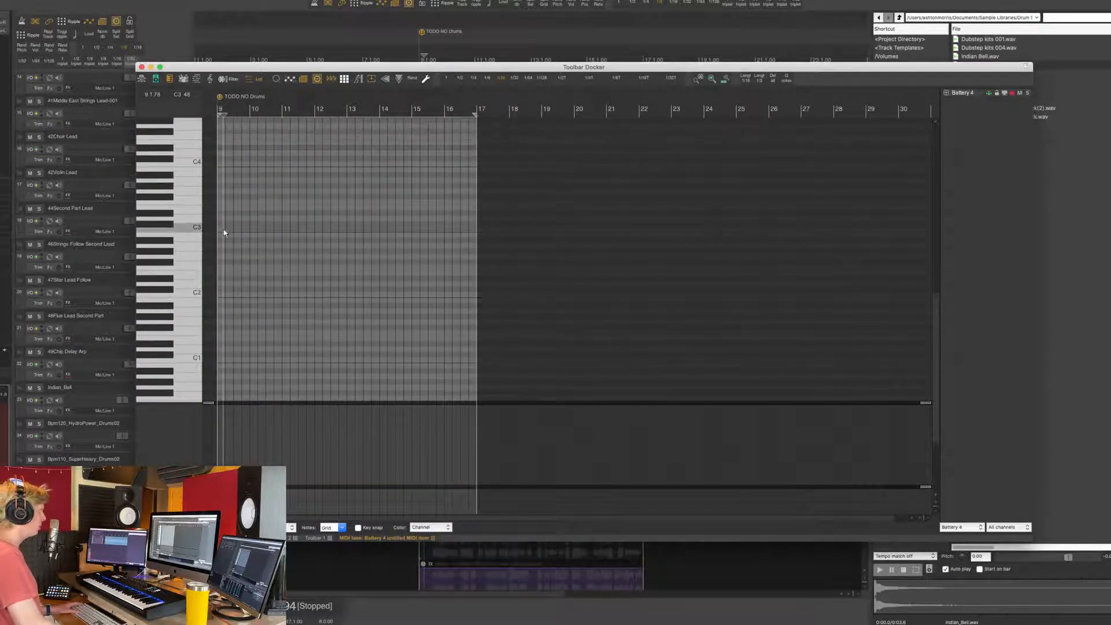
pyautogui.scroll(2, 203, 293)
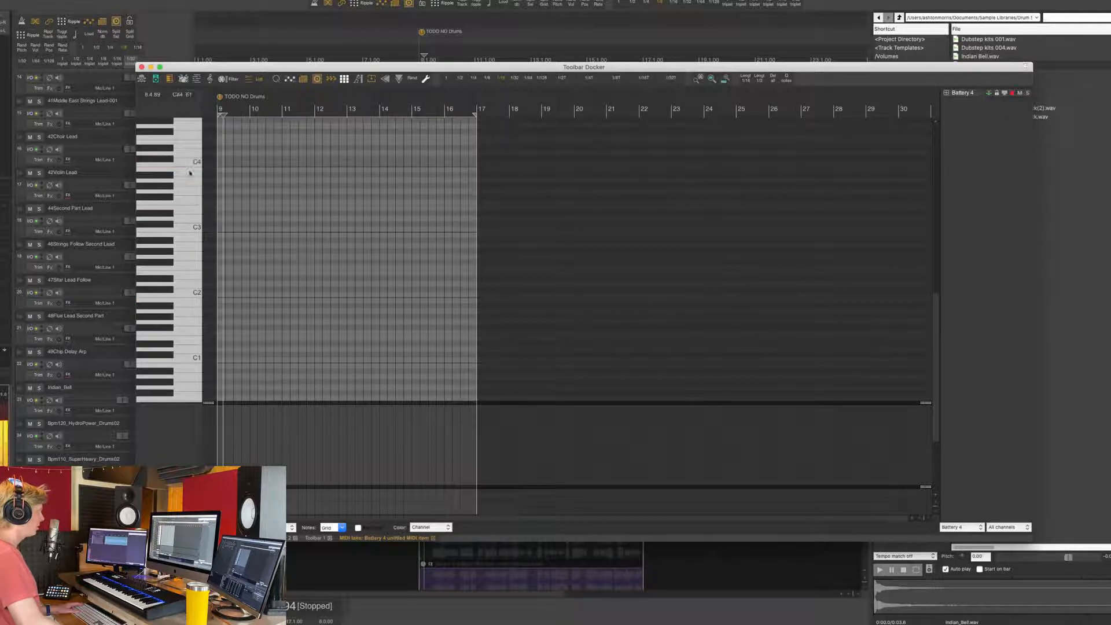
# Step: Paint a run of repeated short D4 notes across bar 10 and a run of E4 notes across bar 12 in the Battery 4 item
pyautogui.scroll(1, 205, 296)
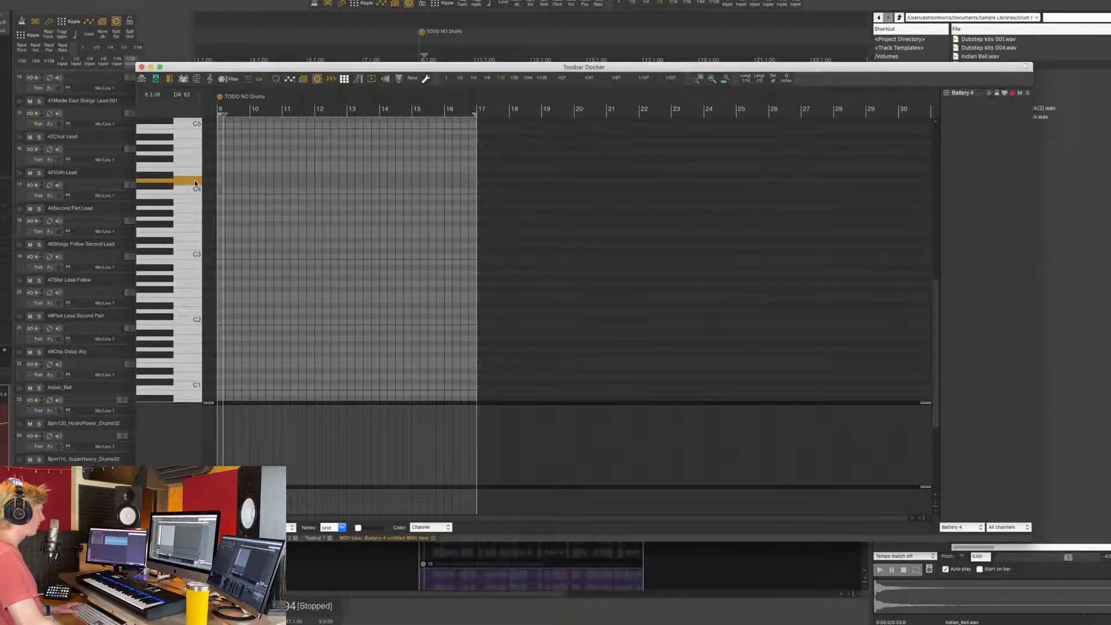
pyautogui.click(259, 178)
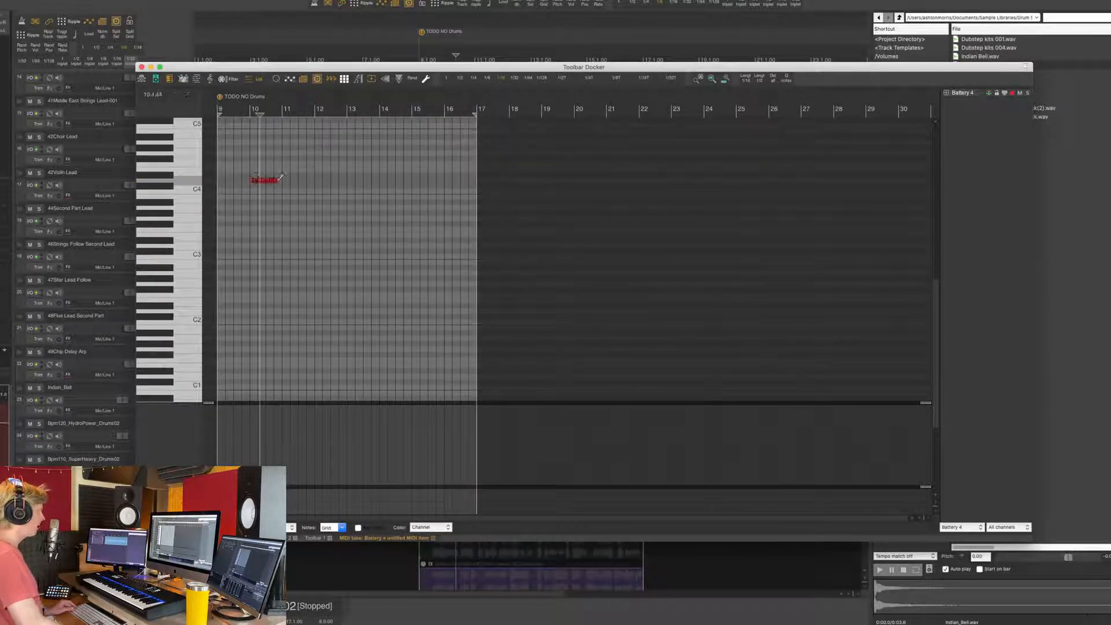
pyautogui.press('space')
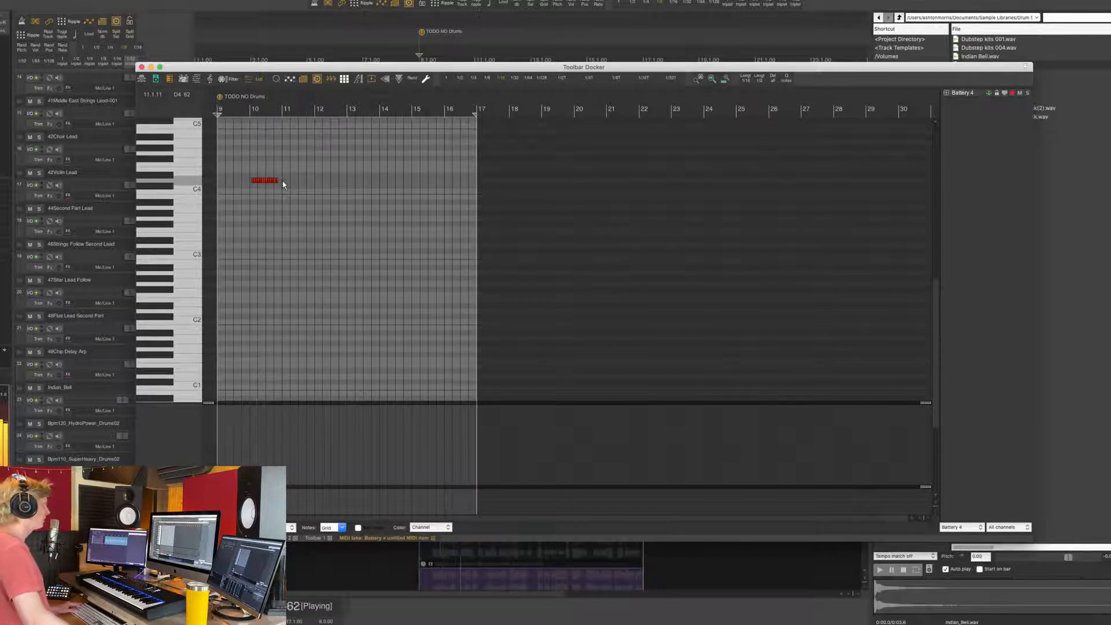
pyautogui.click(323, 173)
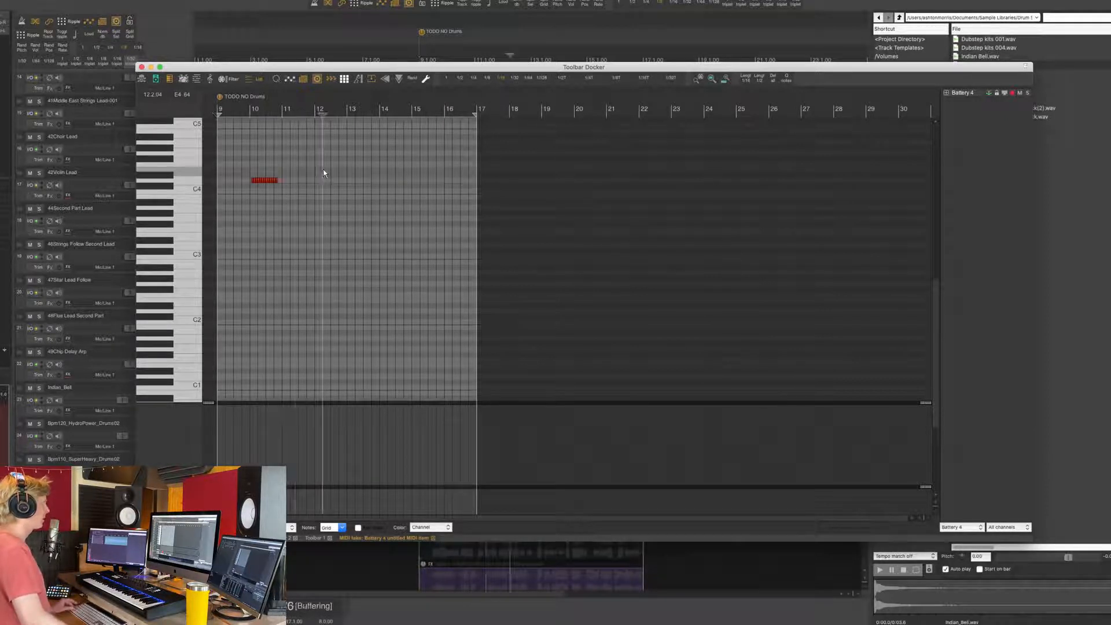
pyautogui.moveTo(327, 169); pyautogui.dragTo(349, 169)
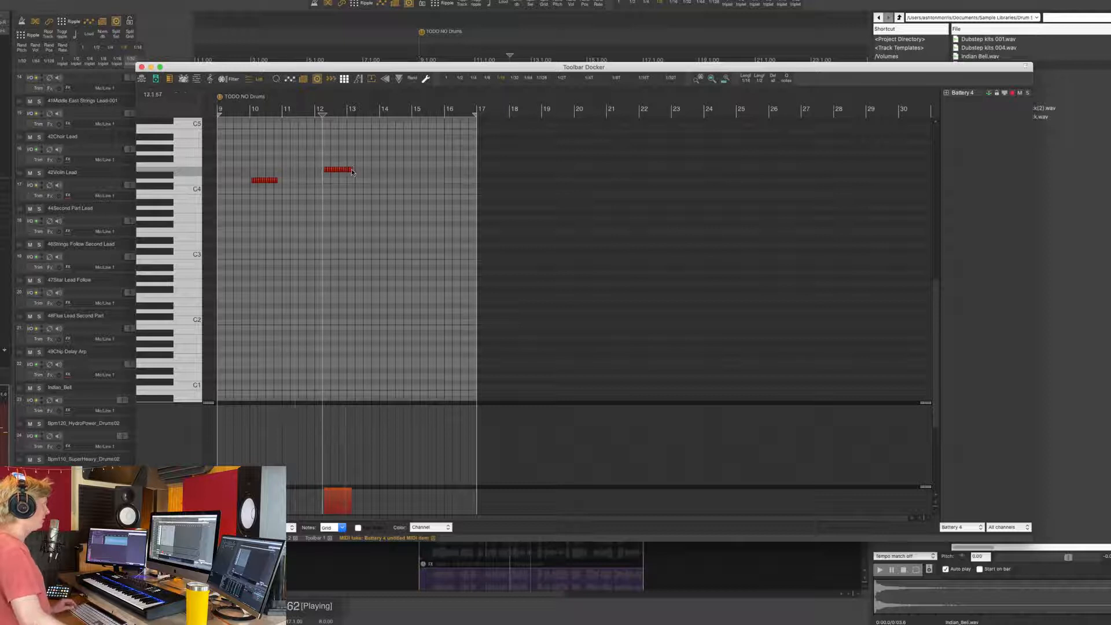
# Step: Add short D#4 and D4 notes in bar 14 and a steep descending run ending at bar 17, and audition from bar 16
pyautogui.click(393, 174)
pyautogui.click(402, 180)
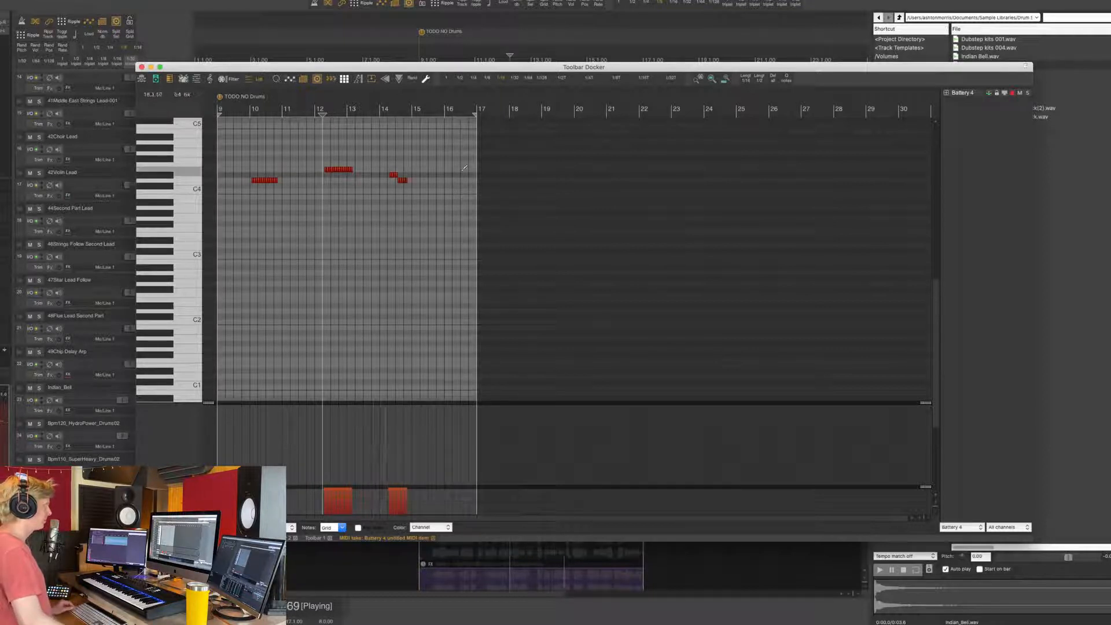
pyautogui.moveTo(458, 140); pyautogui.dragTo(472, 181)
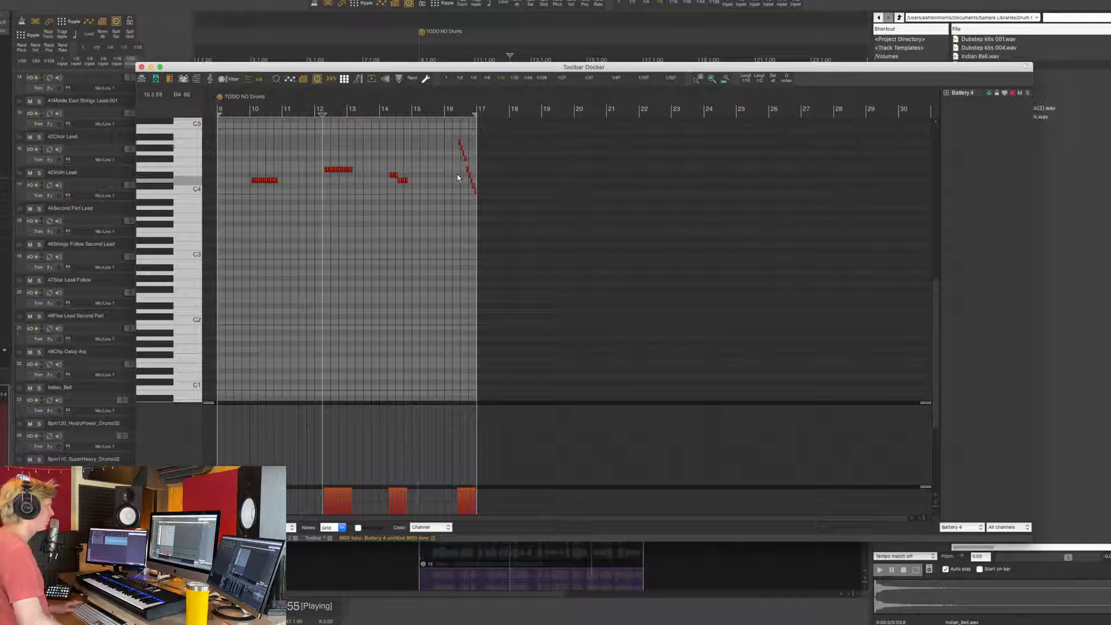
pyautogui.click(453, 111)
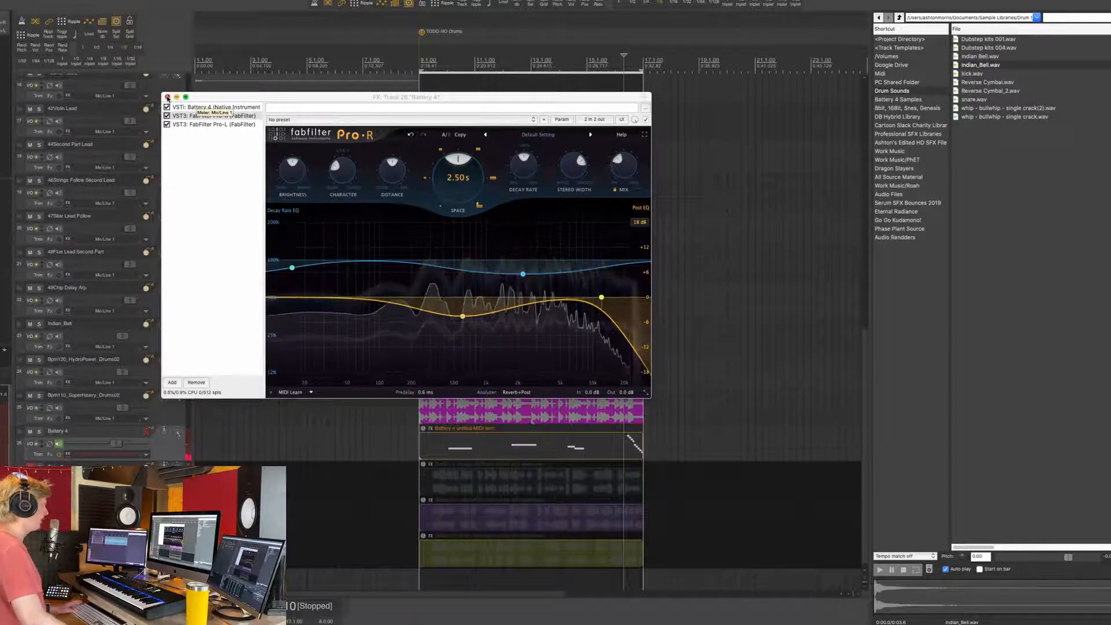
# Step: Close the Battery 4 effects window and play back the arrangement
pyautogui.click(167, 97)
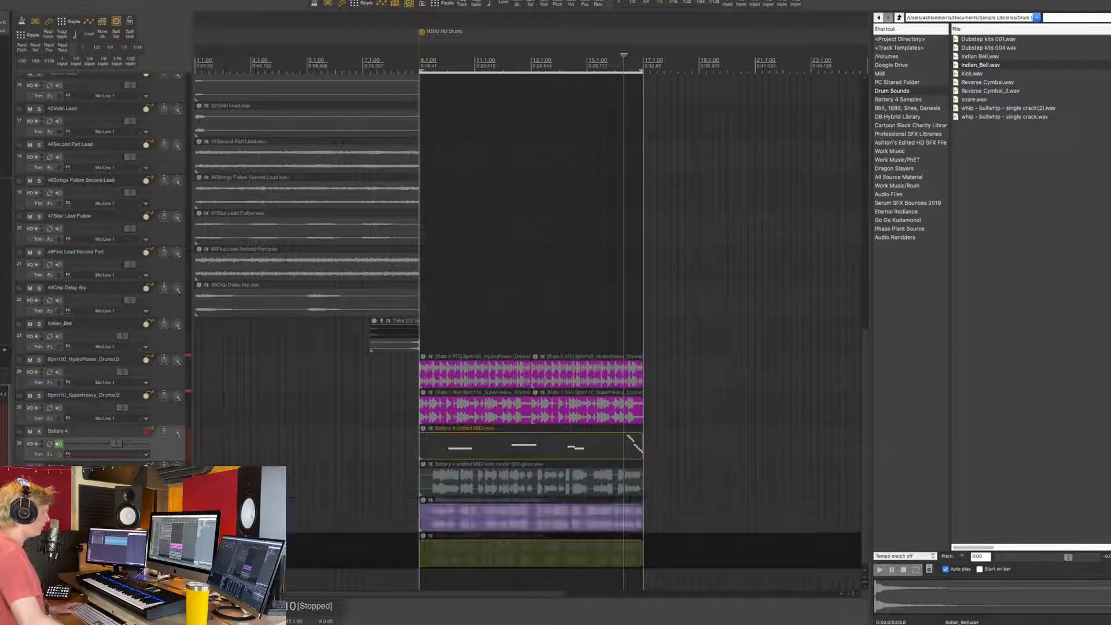
pyautogui.scroll(-1, 510, 540)
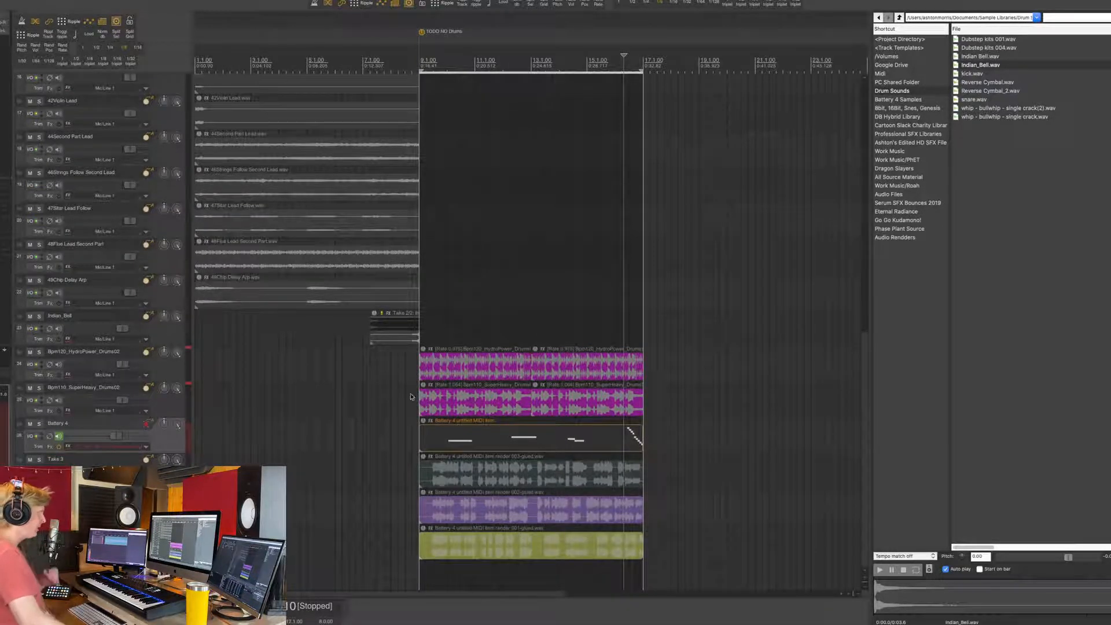
pyautogui.click(306, 373)
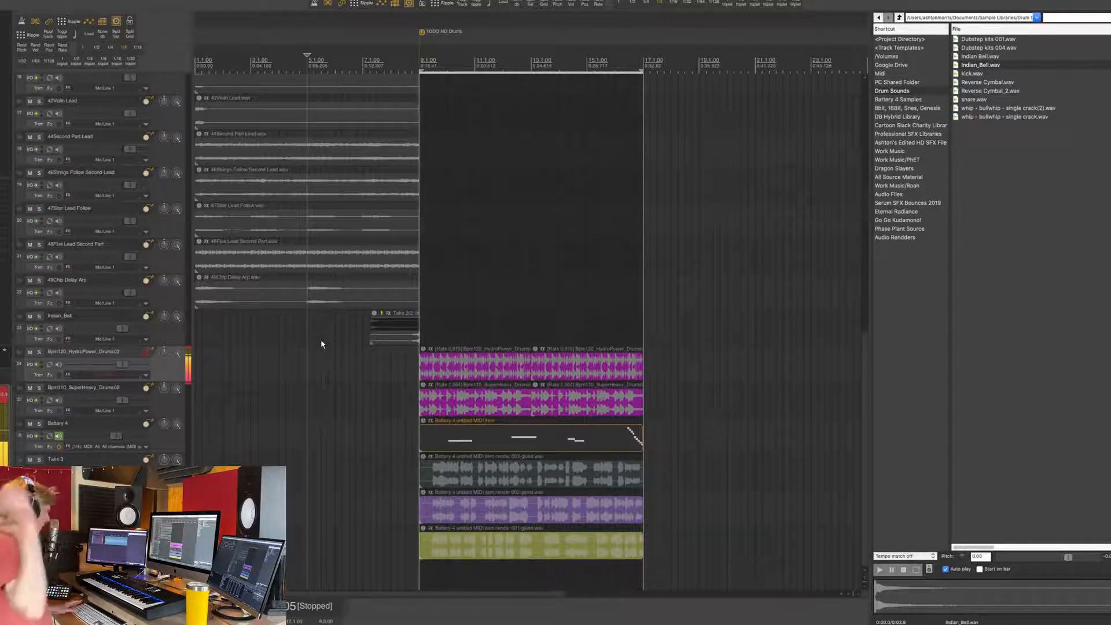
pyautogui.press('space')
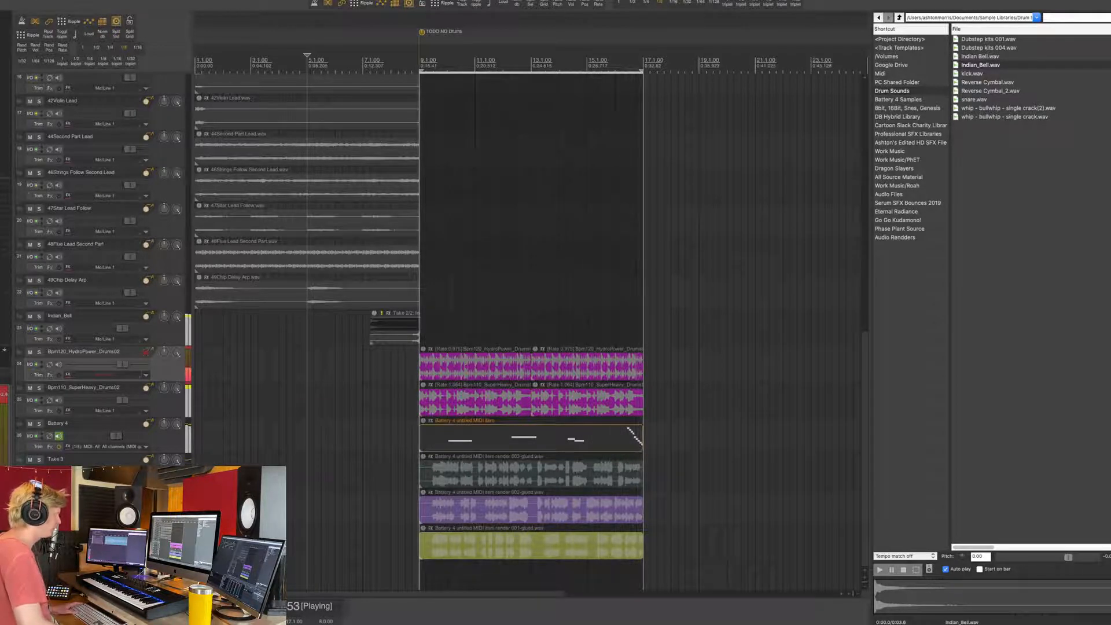
pyautogui.press('space')
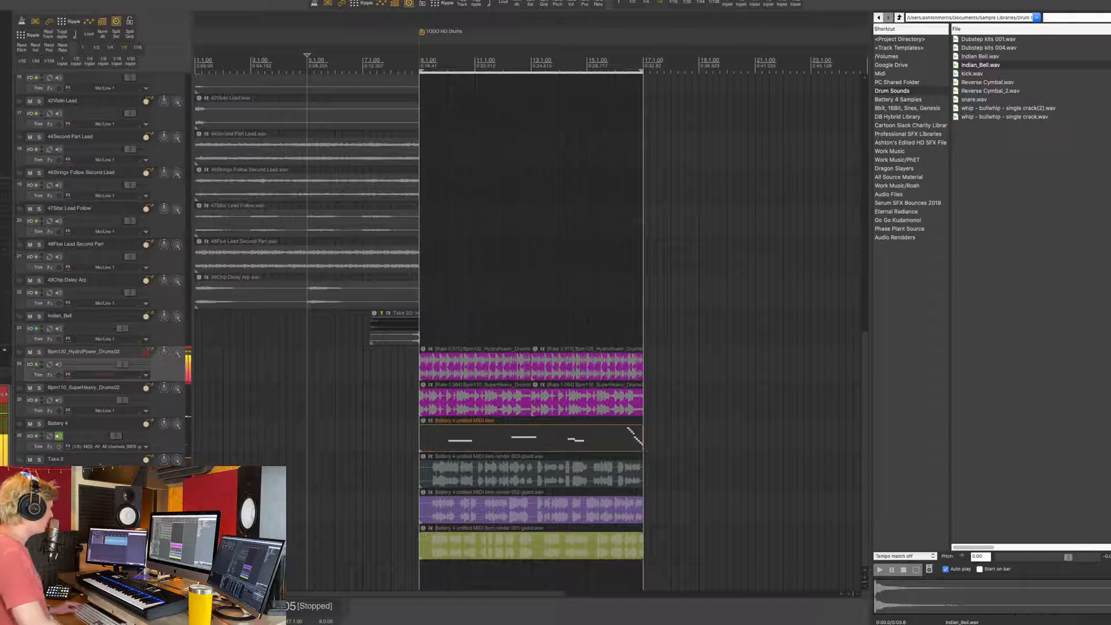
# Step: Solo Take 3 together with the HydroPower and SuperHeavy drum loop tracks and play the section
pyautogui.click(39, 459)
pyautogui.press('space')
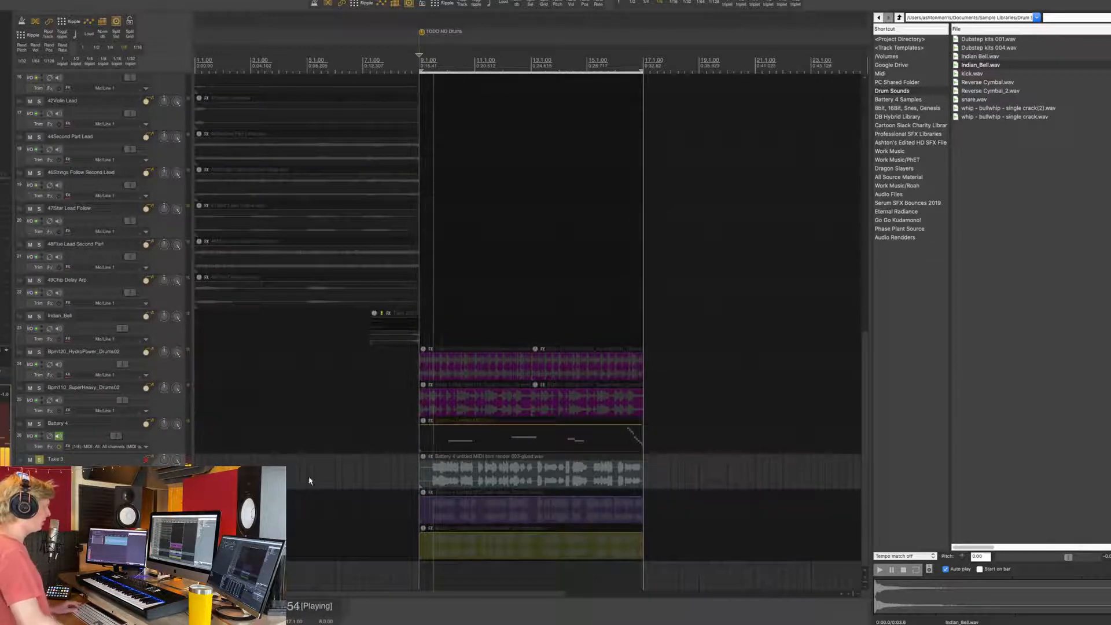
pyautogui.press('space')
pyautogui.click(39, 352)
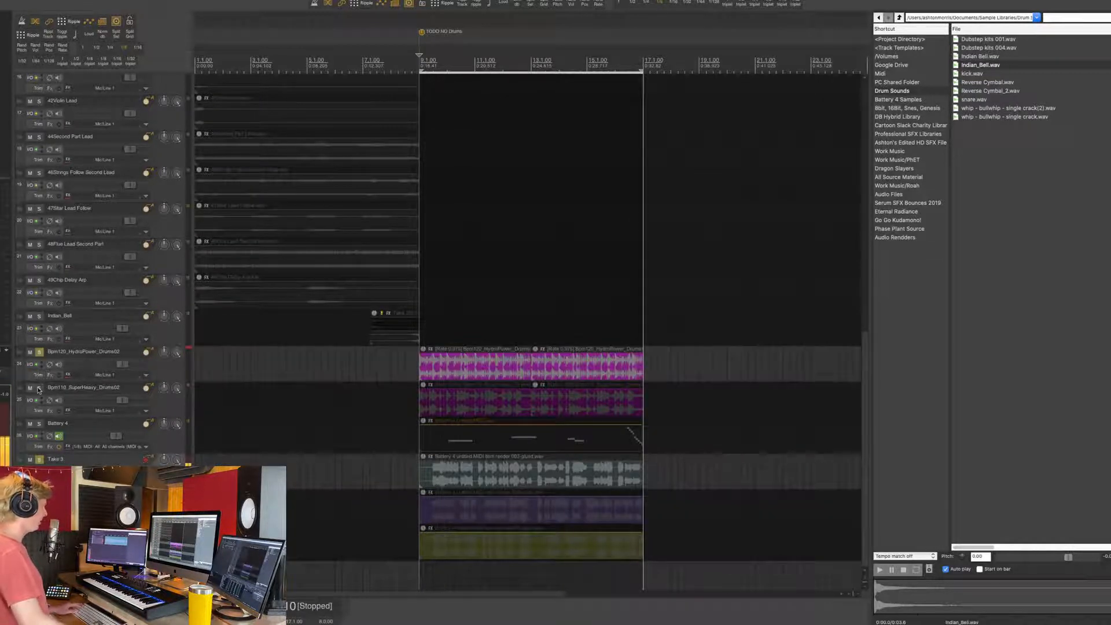
pyautogui.click(38, 387)
pyautogui.press('space')
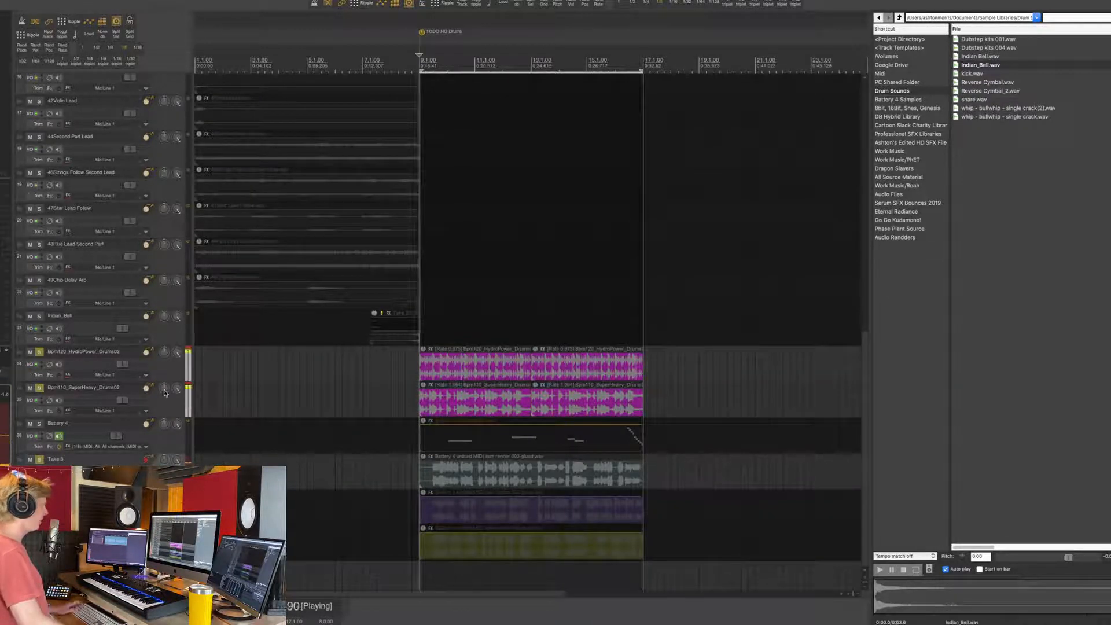
# Step: Split the Take 3 item at bar 11 and again at bar 13
pyautogui.click(477, 472)
pyautogui.press('space')
pyautogui.moveTo(359, 444); pyautogui.dragTo(586, 482)
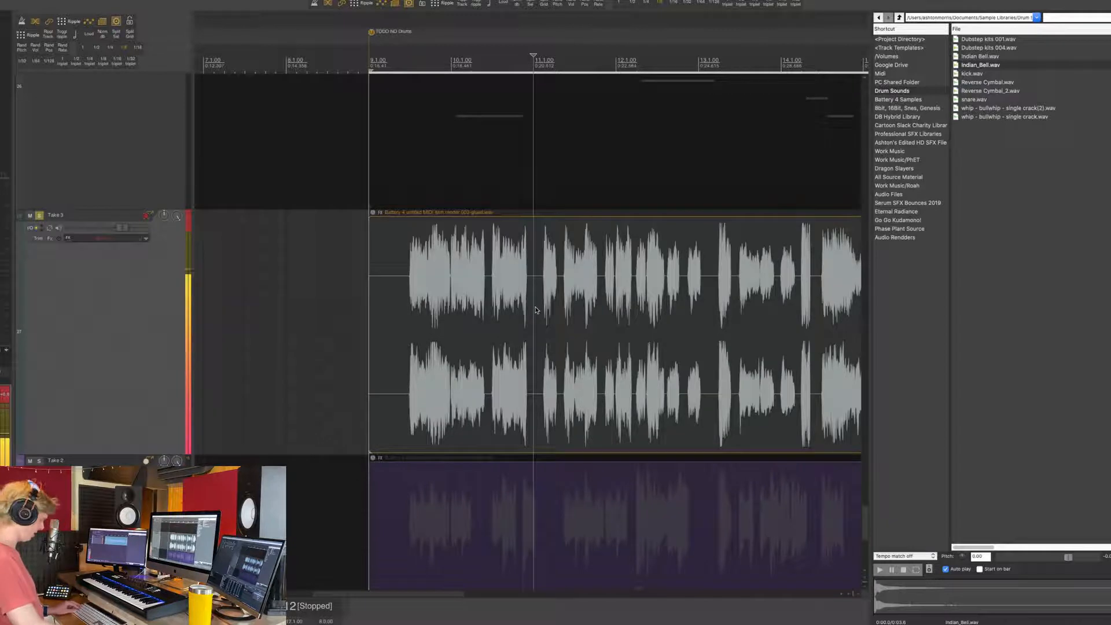
pyautogui.press('s')
pyautogui.click(720, 272)
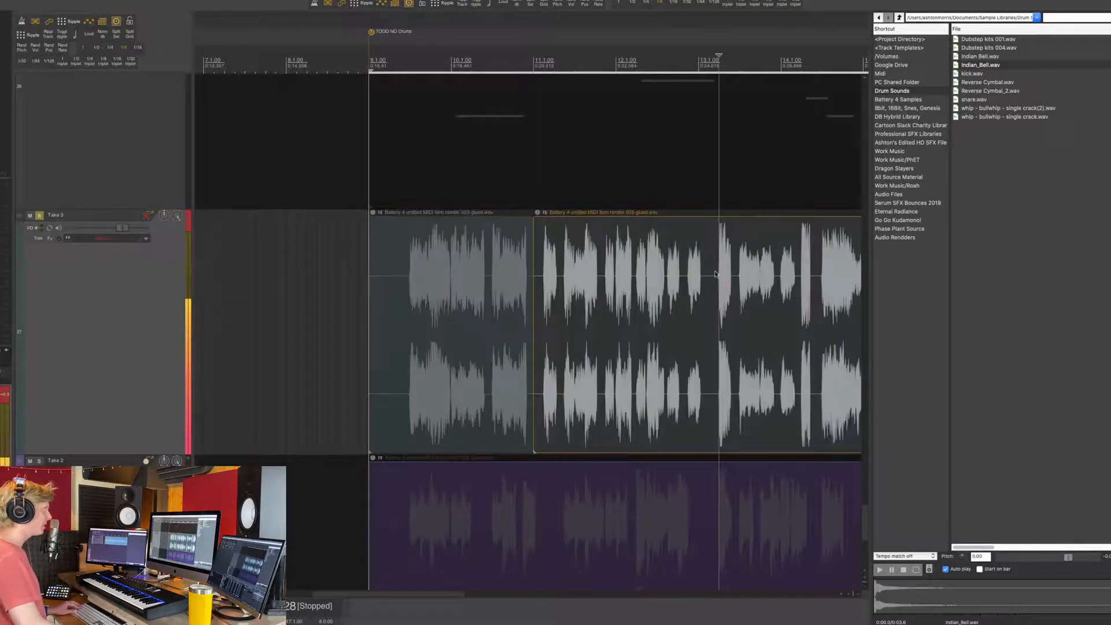
pyautogui.click(710, 270)
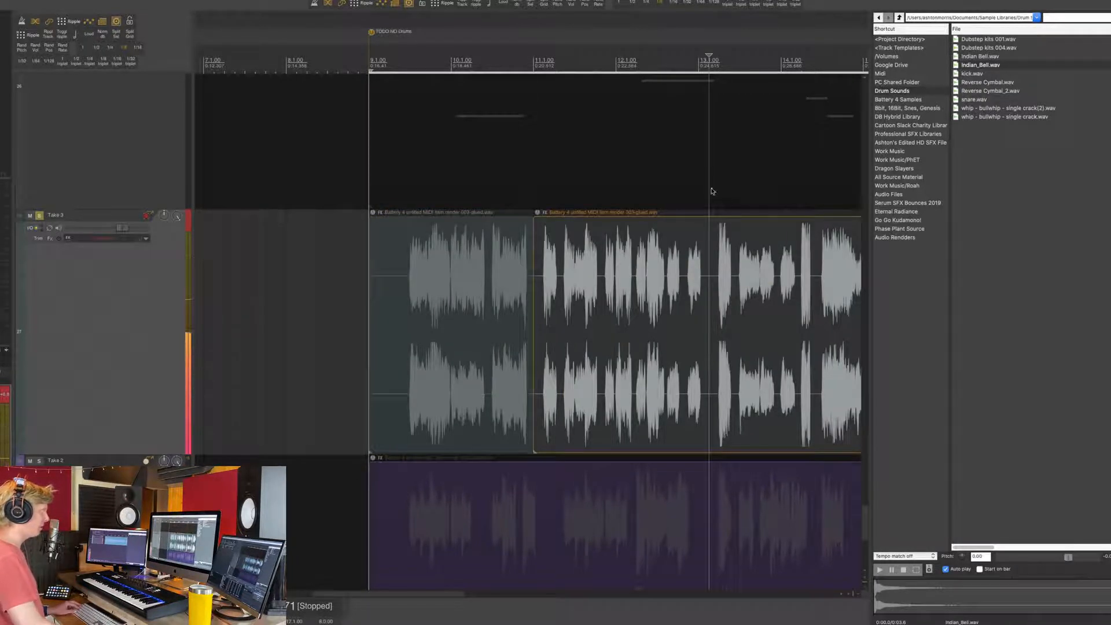
pyautogui.scroll(1, 719, 128)
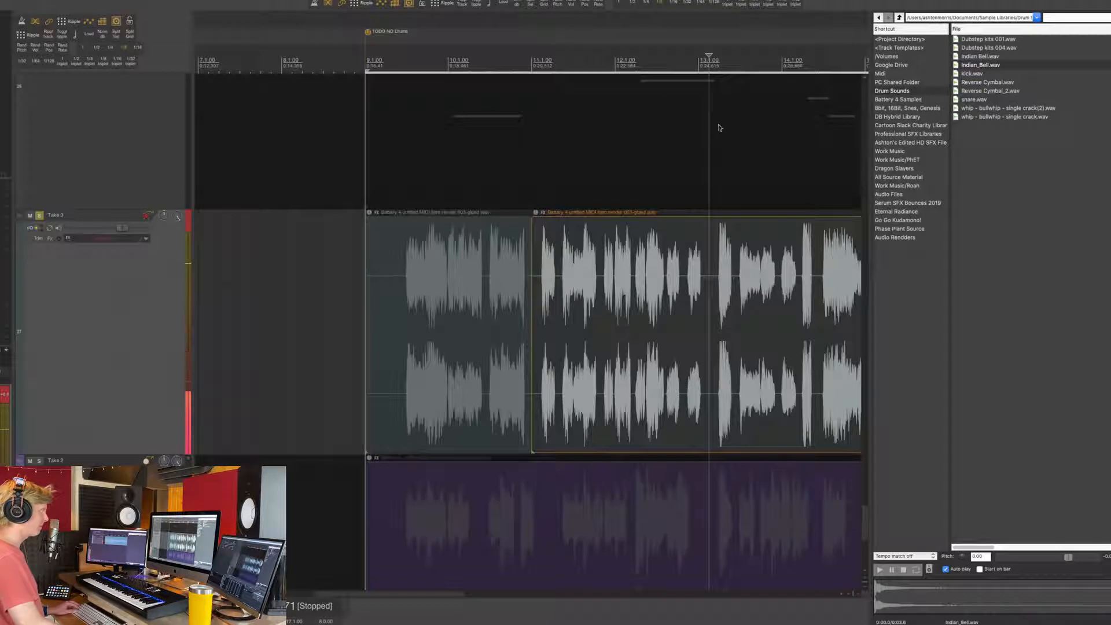
pyautogui.click(702, 276)
pyautogui.press('s')
# Step: Delete the first two bars of Take 3 and copy the segment from bars 11 to 13 into their place at bar 9
pyautogui.click(441, 330)
pyautogui.press('Delete')
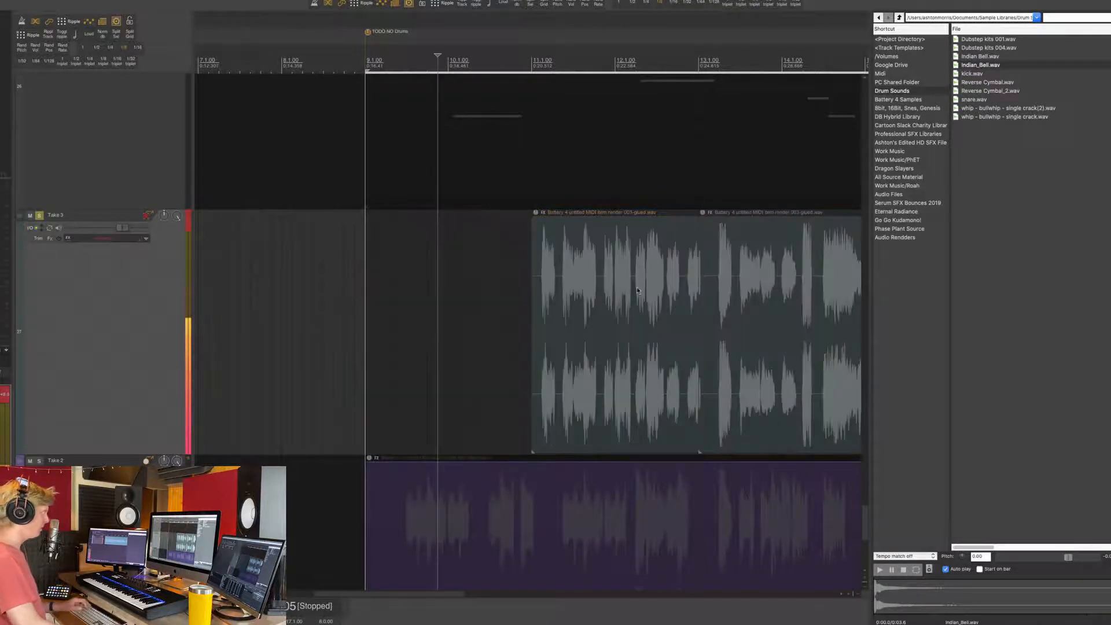
pyautogui.click(637, 286)
pyautogui.moveTo(623, 272); pyautogui.dragTo(431, 287)
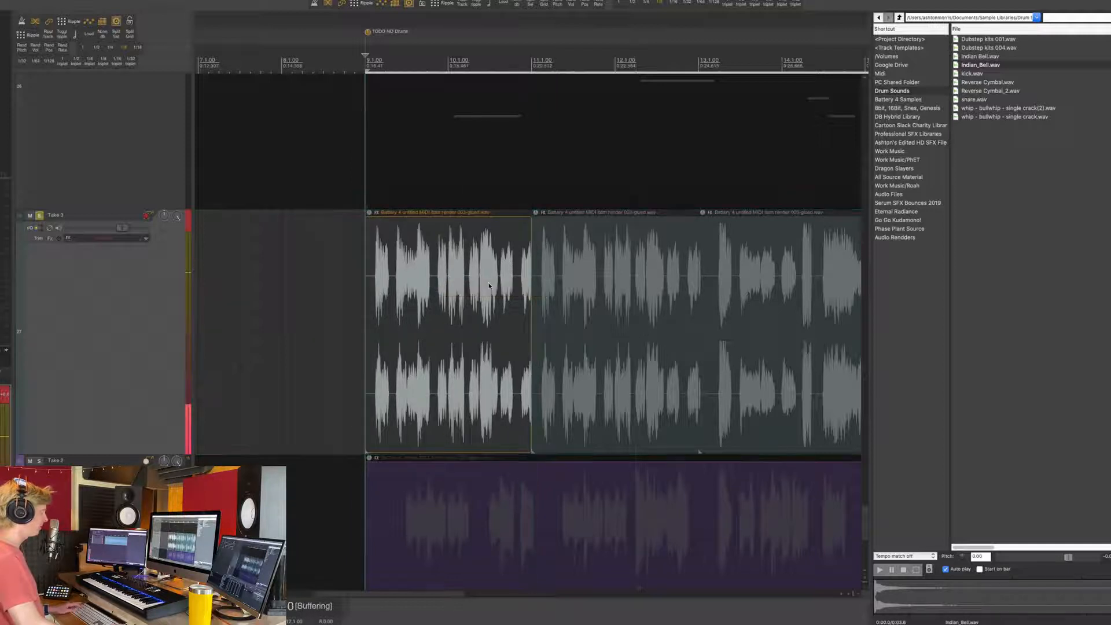
# Step: Audition the rearranged Take 3 with the drums from bar 9, and then from bar 13 onward
pyautogui.press('space')
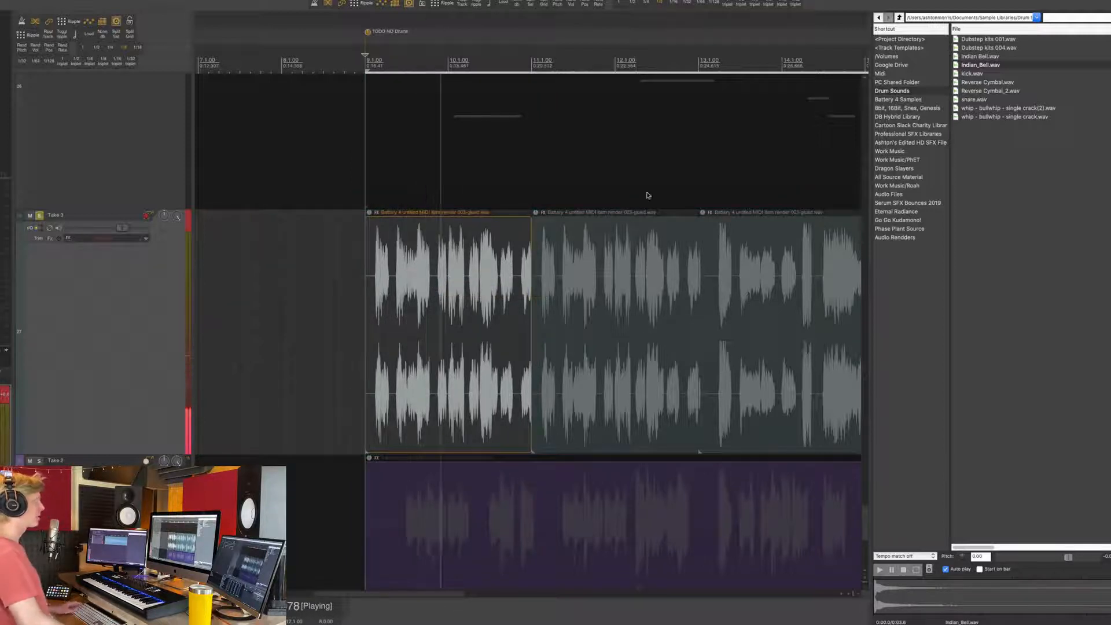
pyautogui.scroll(-3, 637, 202)
pyautogui.scroll(2, 631, 270)
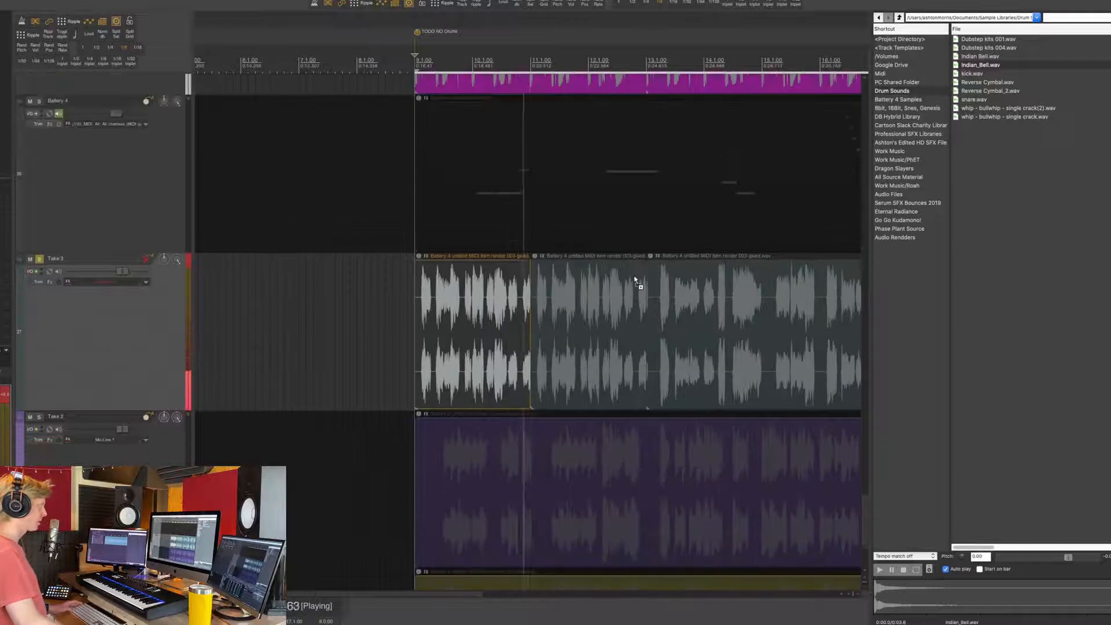
pyautogui.press('space')
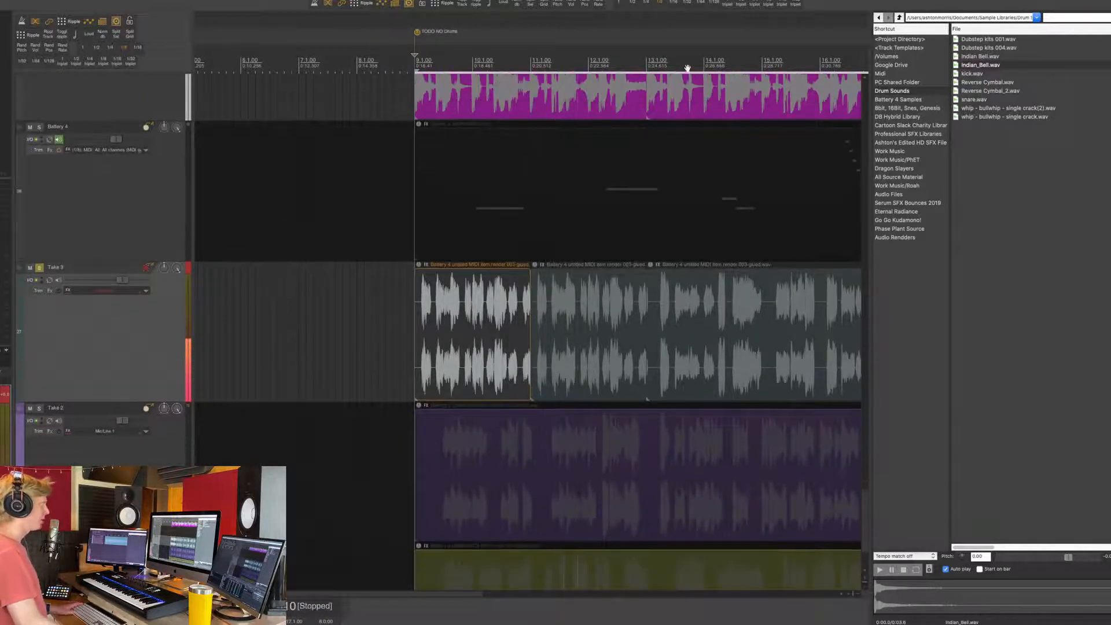
pyautogui.click(647, 60)
pyautogui.press('space')
pyautogui.scroll(-3, 710, 243)
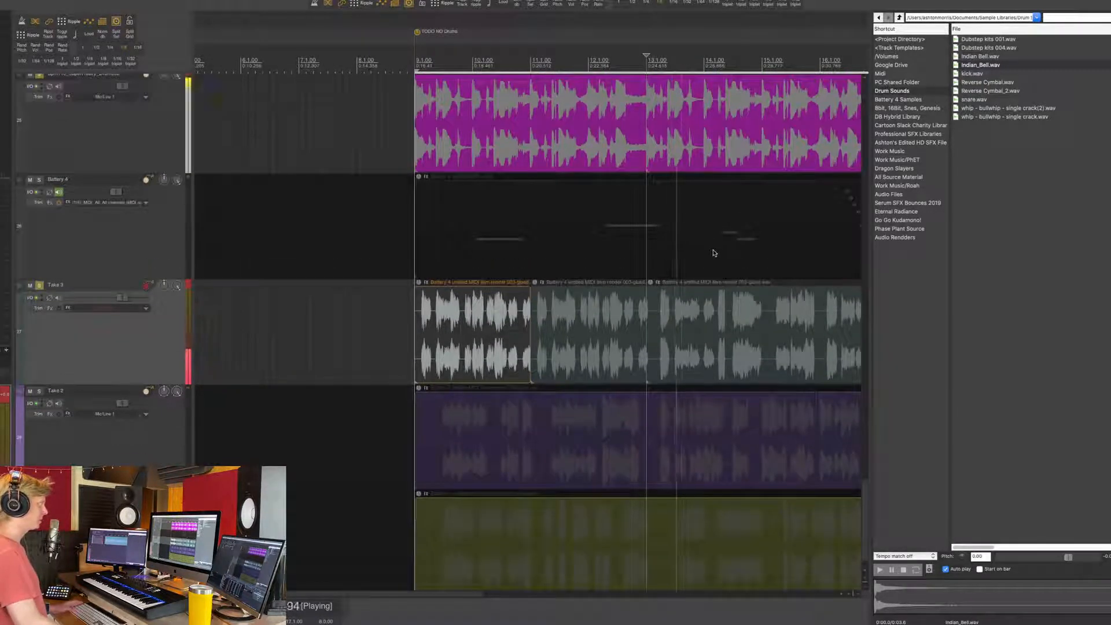
pyautogui.scroll(-2, 717, 278)
pyautogui.scroll(-1, 719, 312)
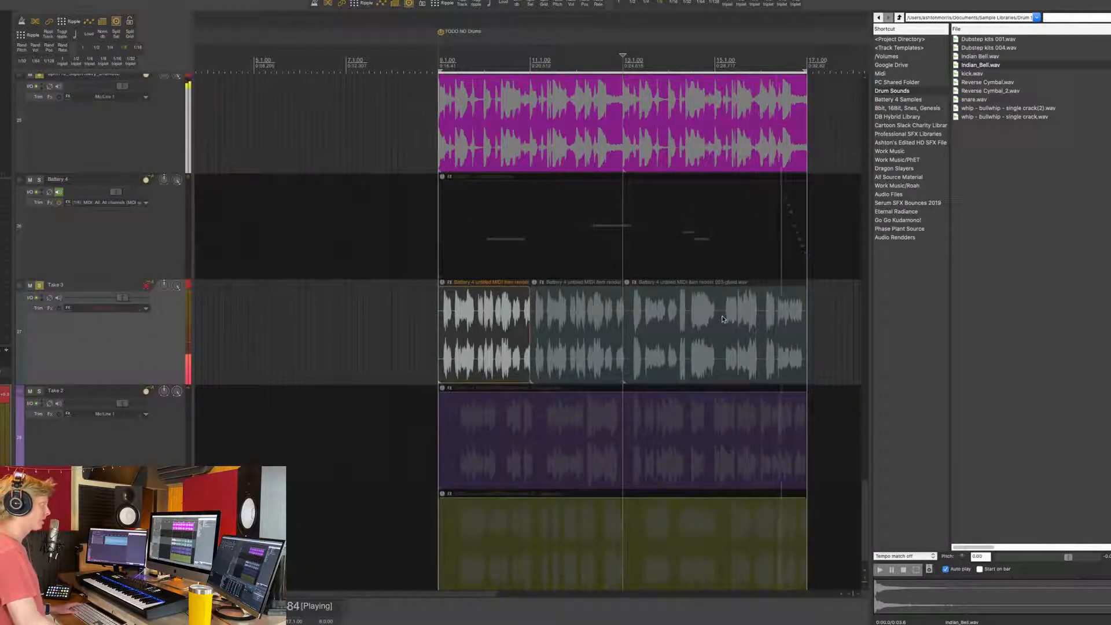
pyautogui.press('space')
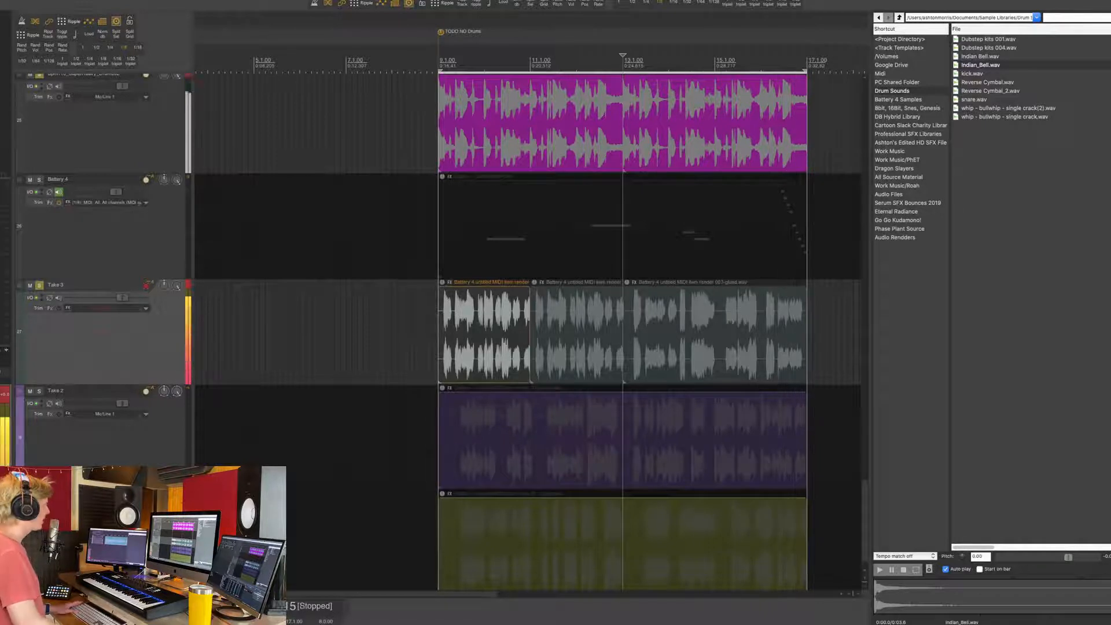
# Step: Solo Take 2 as well, and slightly lower the Take 3 track volume while the section plays from bar 9
pyautogui.click(94, 443)
pyautogui.scroll(-1, 94, 444)
pyautogui.click(39, 355)
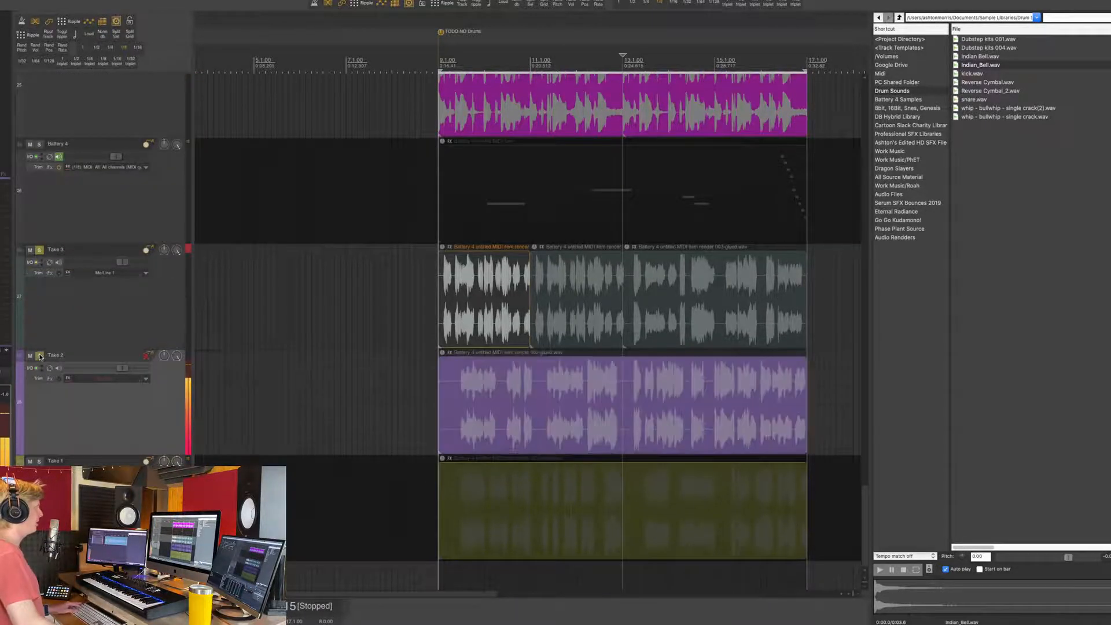
pyautogui.press('space')
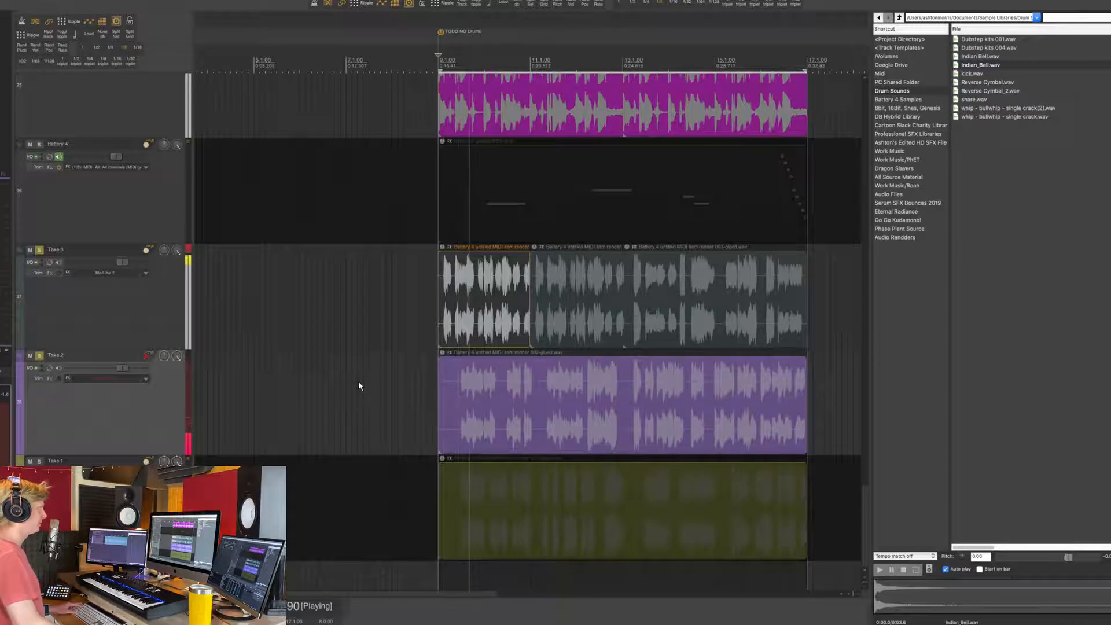
pyautogui.moveTo(124, 261); pyautogui.dragTo(119, 262)
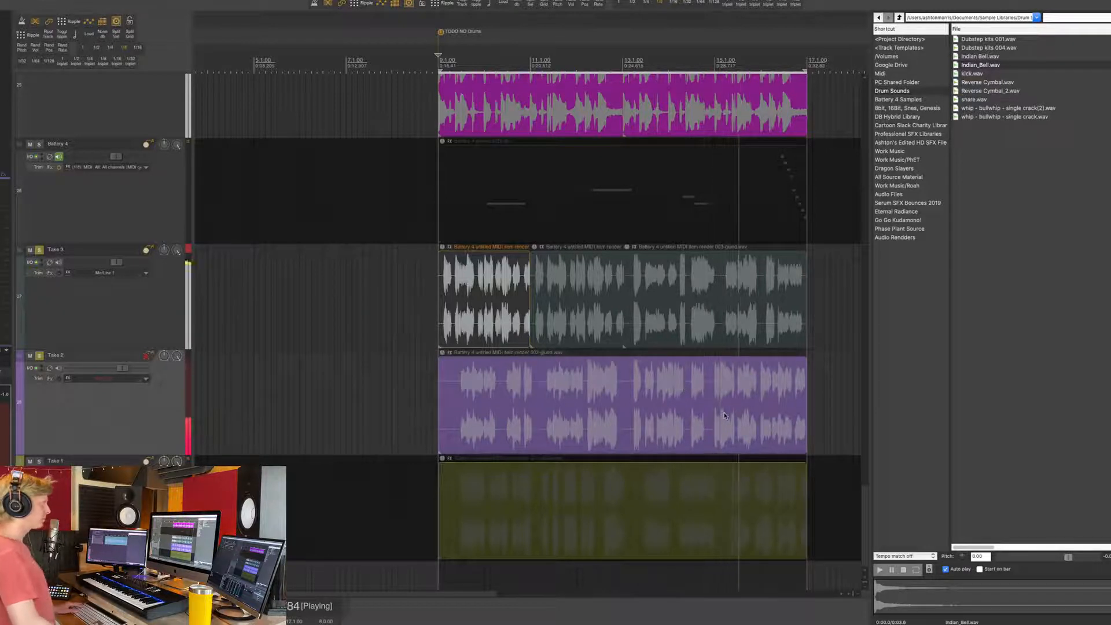
# Step: Split Take 2 at bar 15, delete everything before the split, and move the remaining two-bar segment to bar 9
pyautogui.click(716, 399)
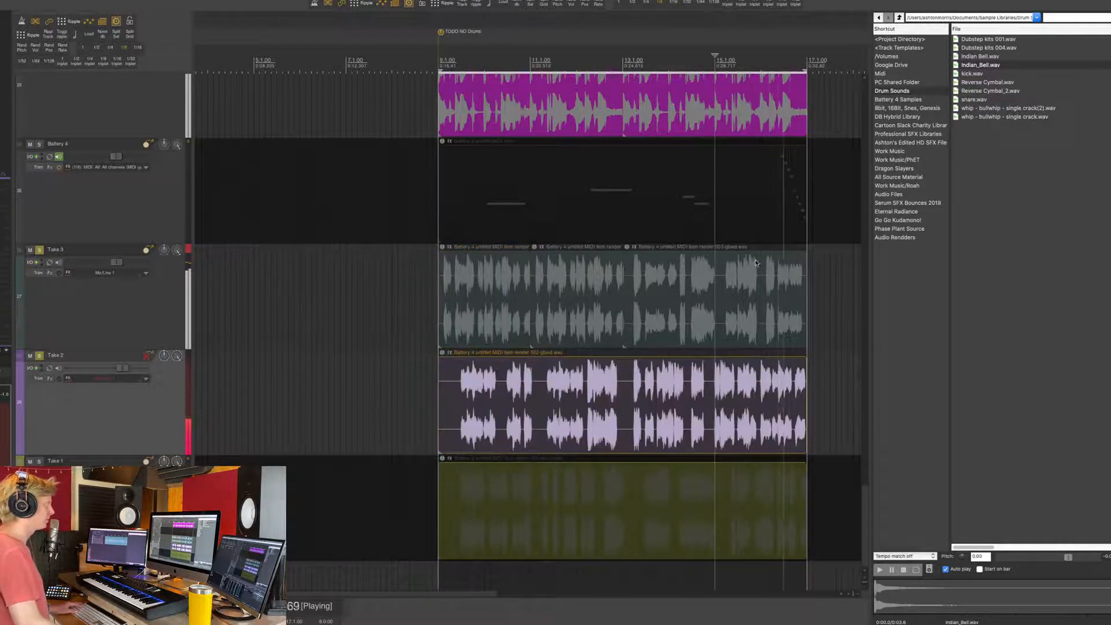
pyautogui.press('s')
pyautogui.click(663, 400)
pyautogui.press('Delete')
pyautogui.click(763, 387)
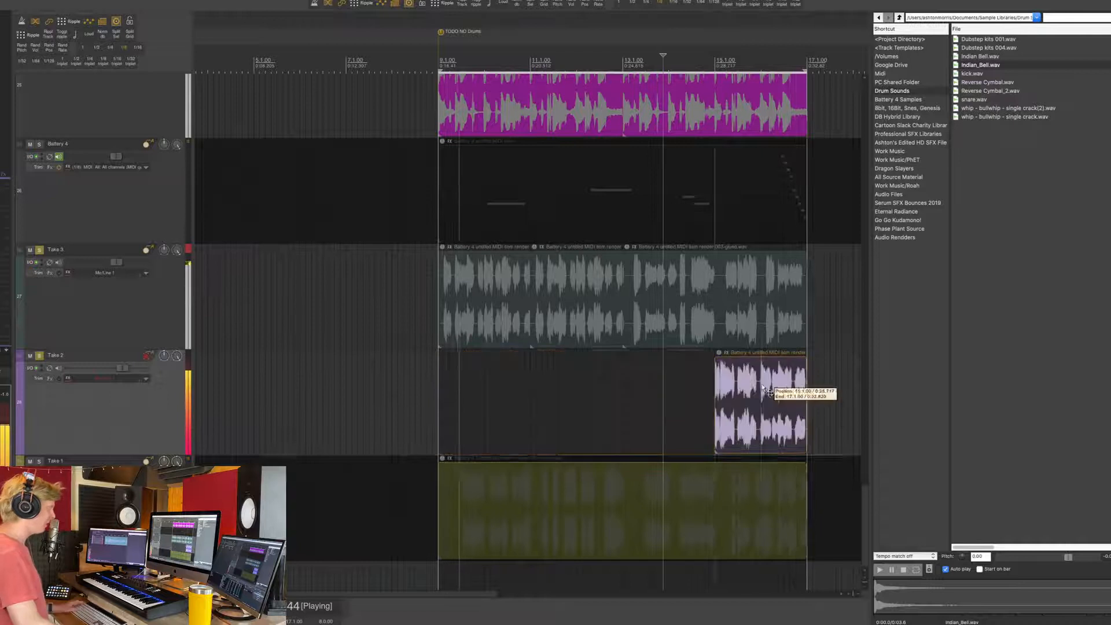
pyautogui.moveTo(762, 387); pyautogui.dragTo(452, 409)
pyautogui.press('space')
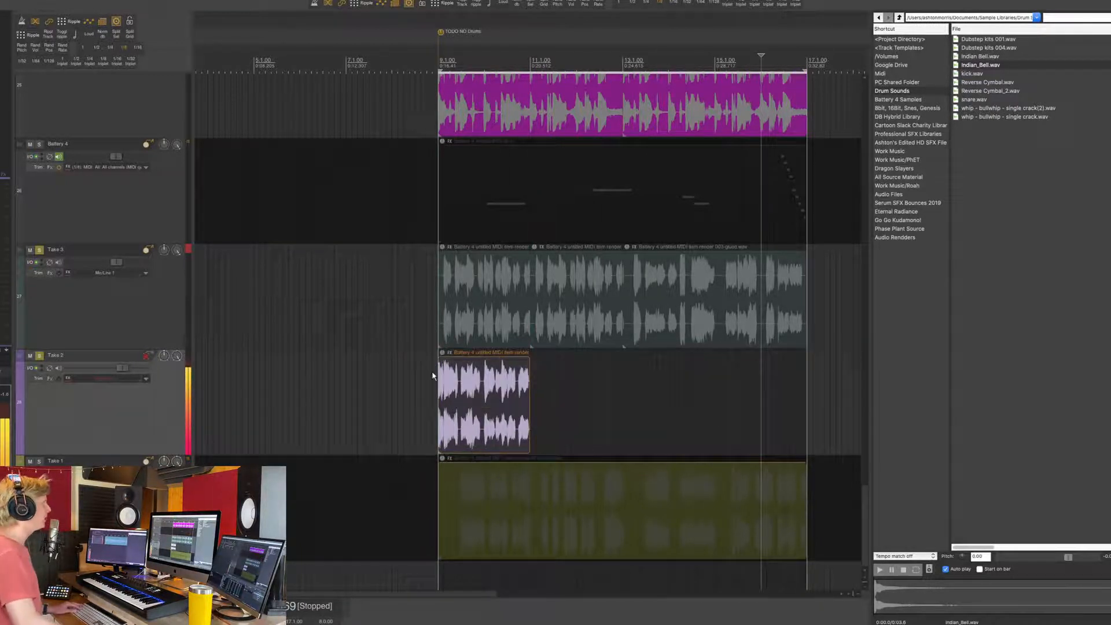
# Step: Duplicate the two-bar Take 2 segment end to end to fill bars 9 to 17
pyautogui.press('super+d')
pyautogui.press('super+d')
pyautogui.press('super+d')
pyautogui.press('super+d')
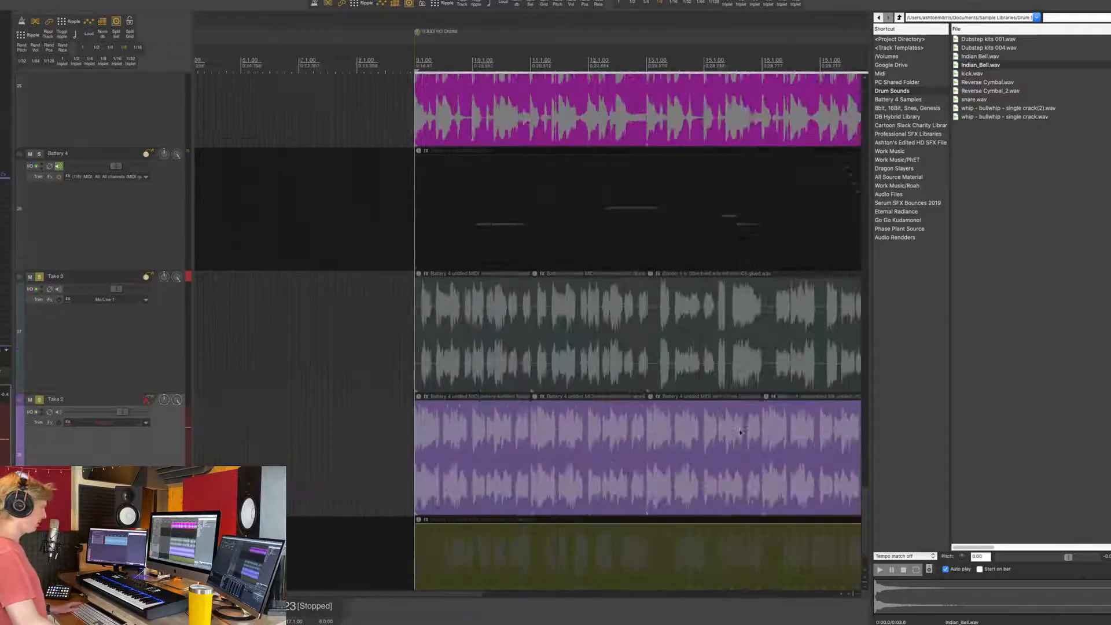
# Step: Solo Take 1 as well, and slightly lower the Take 2 and Take 3 track volumes while the section plays from bar 9
pyautogui.scroll(-3, 510, 448)
pyautogui.press('space')
pyautogui.scroll(-4, 545, 446)
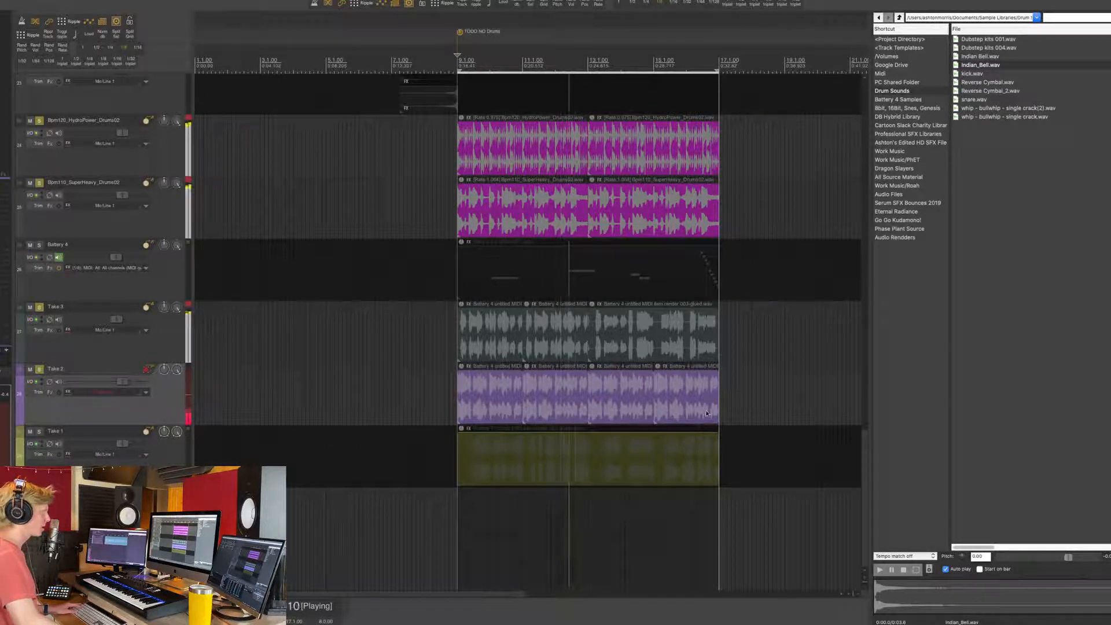
pyautogui.press('space')
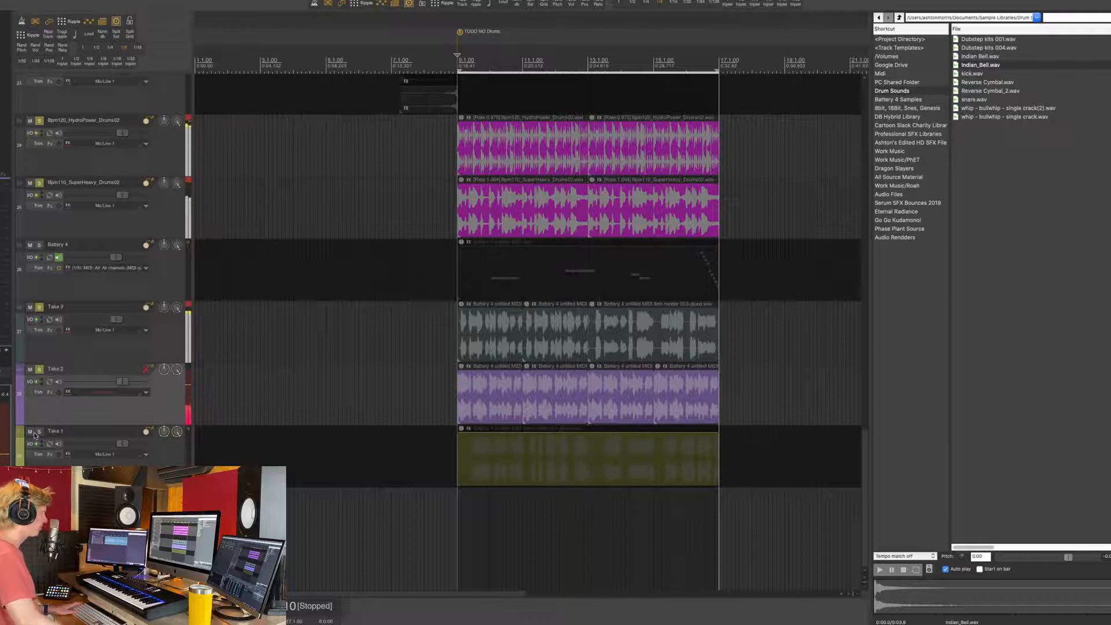
pyautogui.click(40, 431)
pyautogui.click(644, 476)
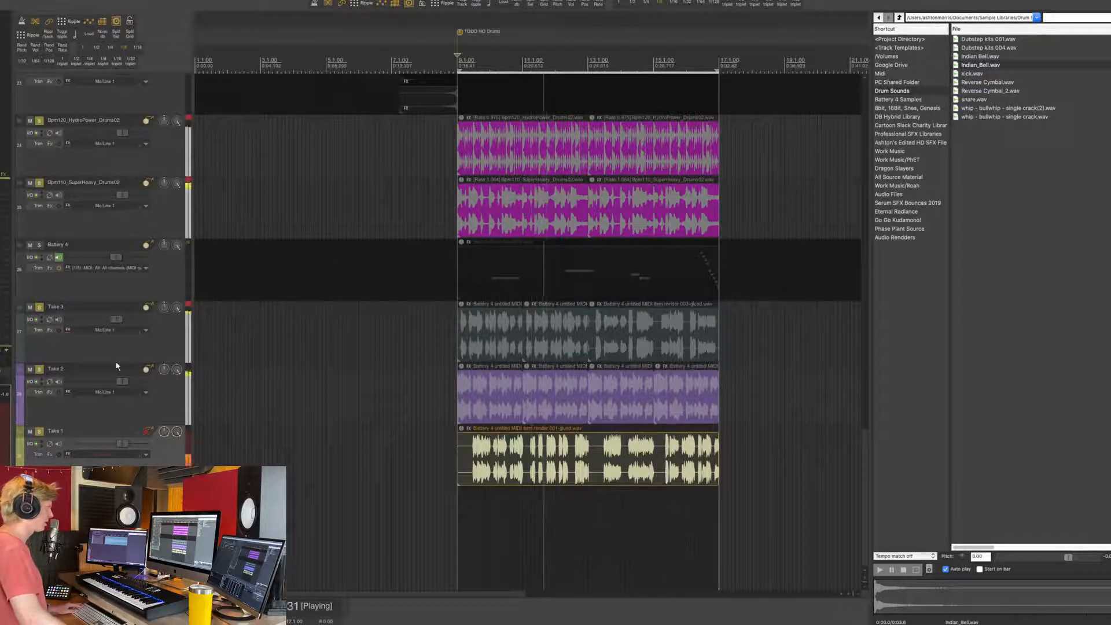
pyautogui.moveTo(113, 379); pyautogui.dragTo(112, 383)
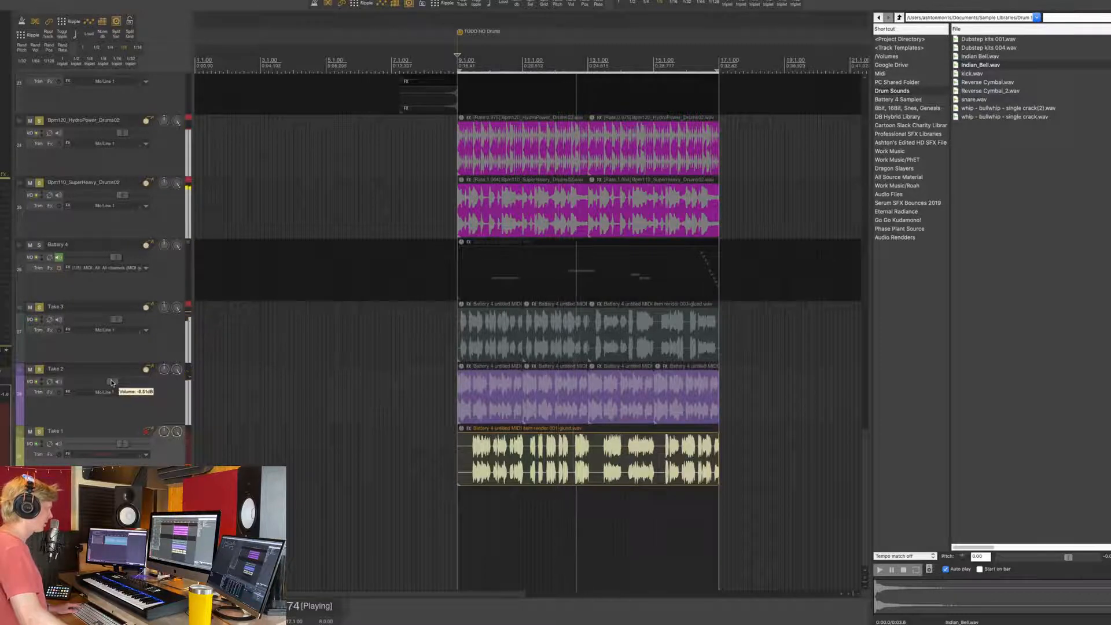
pyautogui.moveTo(116, 319); pyautogui.dragTo(112, 320)
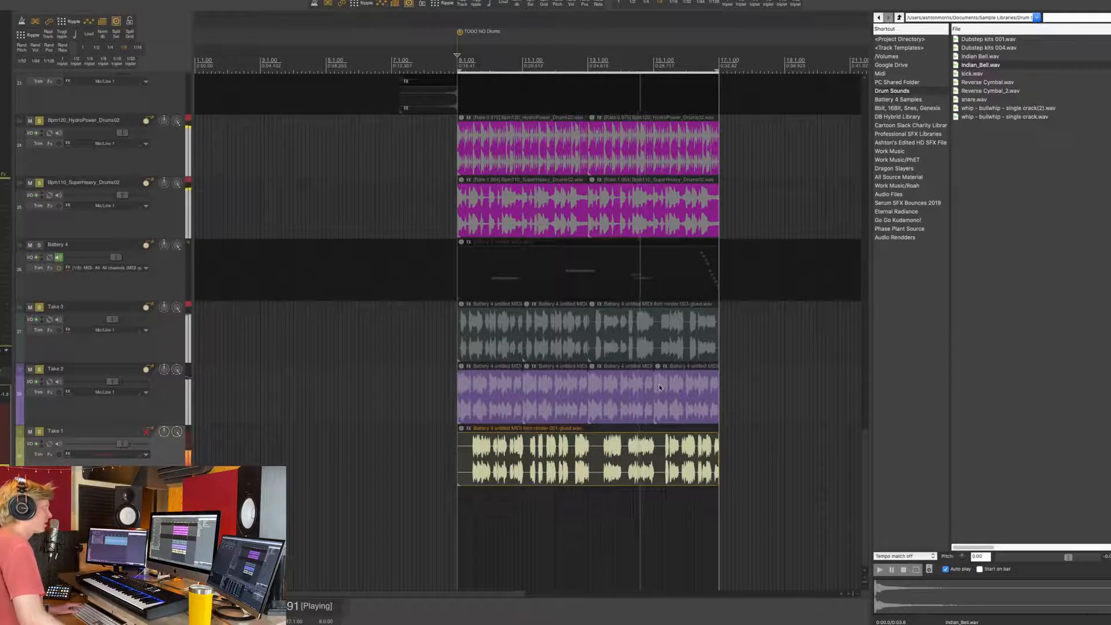
# Step: Mute the Take 2 segments starting at bars 11 and 15, and audition the section from bar 9
pyautogui.click(550, 396)
pyautogui.press('m')
pyautogui.click(682, 396)
pyautogui.press('m')
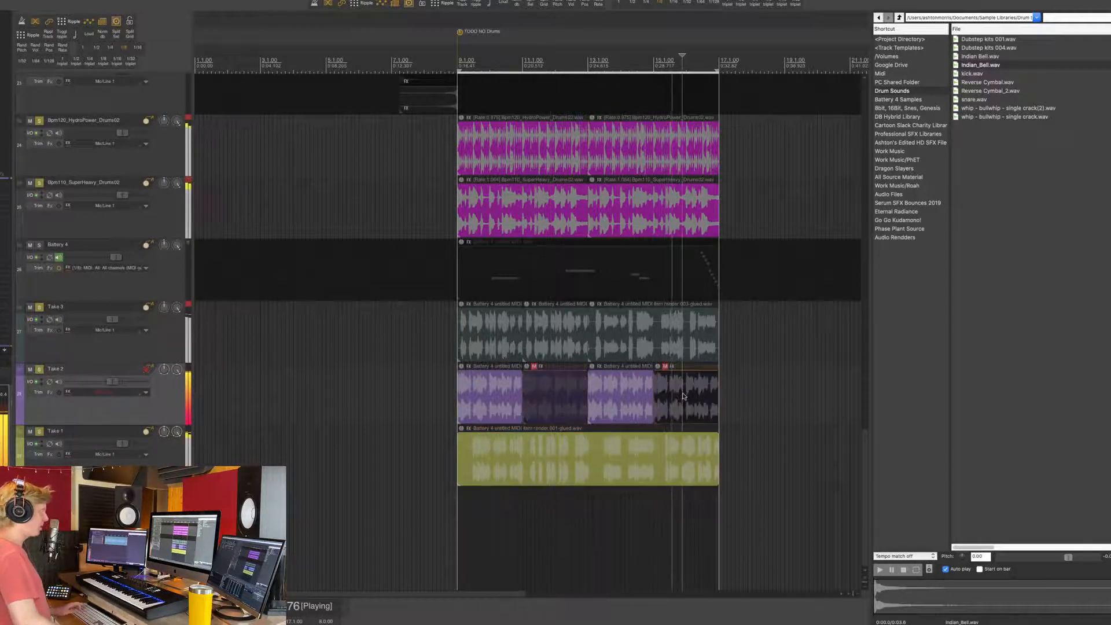
pyautogui.press('Home')
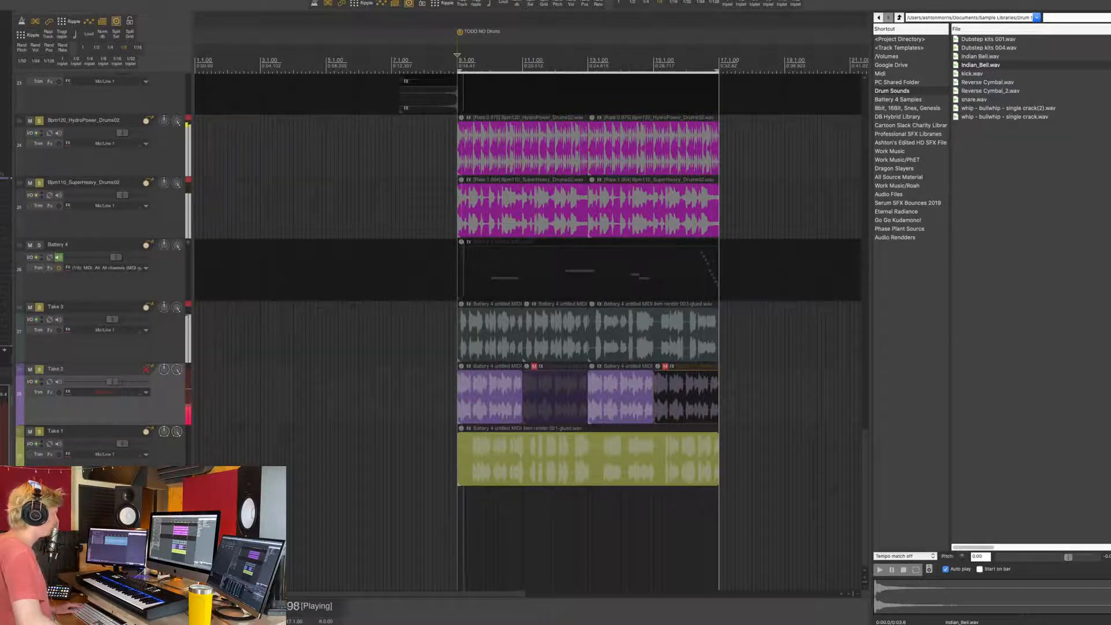
pyautogui.press('space')
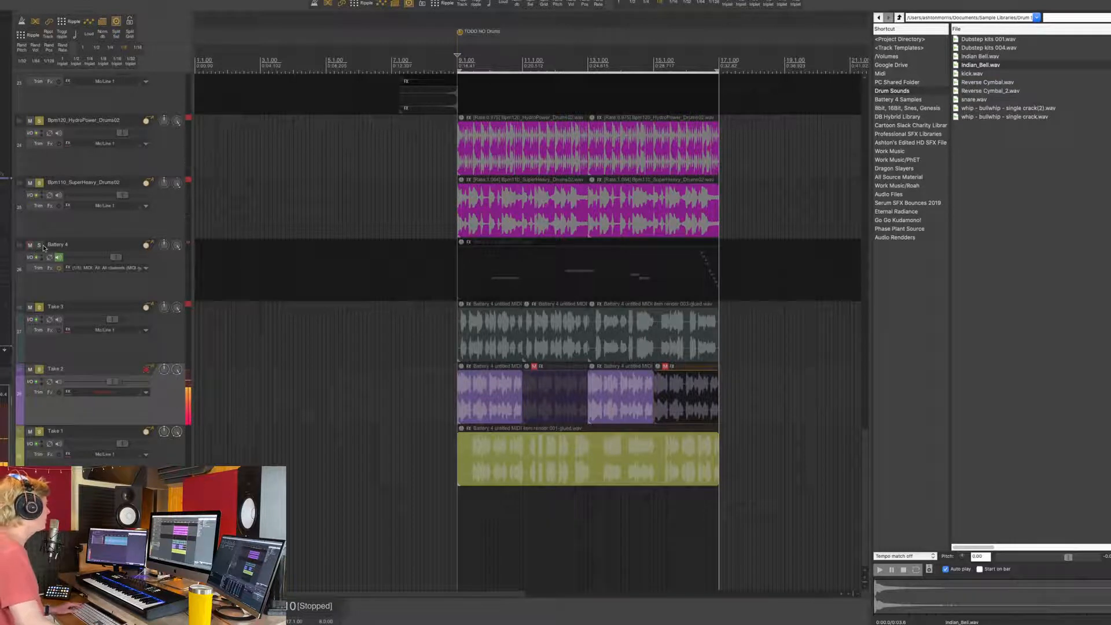
# Step: Solo Battery 4, open its MIDI item for editing, and erase the repeated-note run between bars 12 and 13
pyautogui.click(41, 245)
pyautogui.press('space')
pyautogui.doubleClick(494, 273)
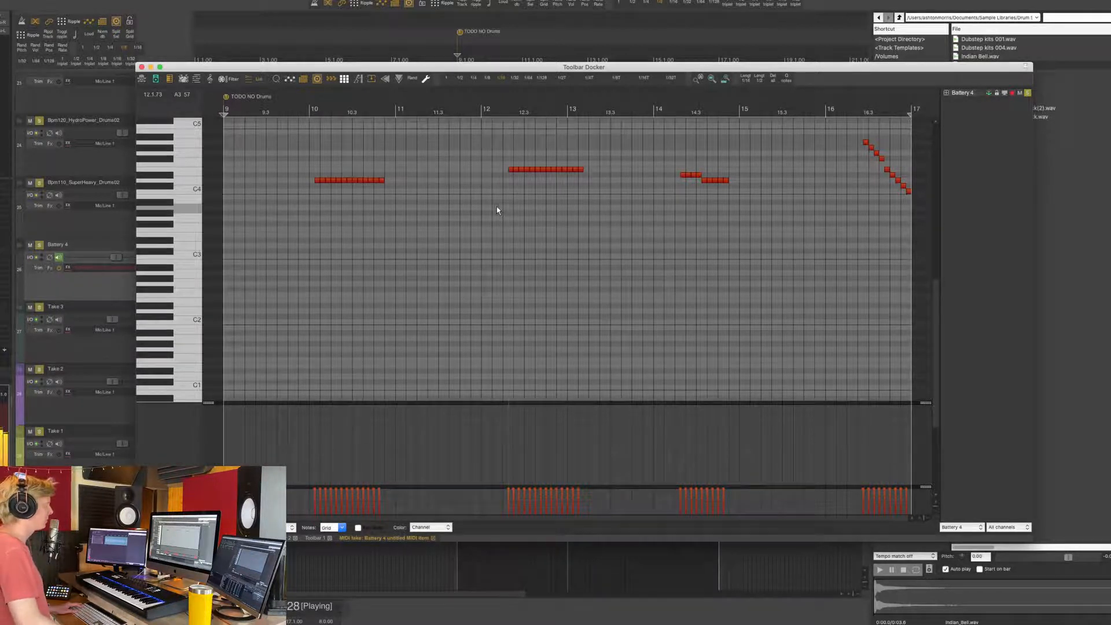
pyautogui.press('space')
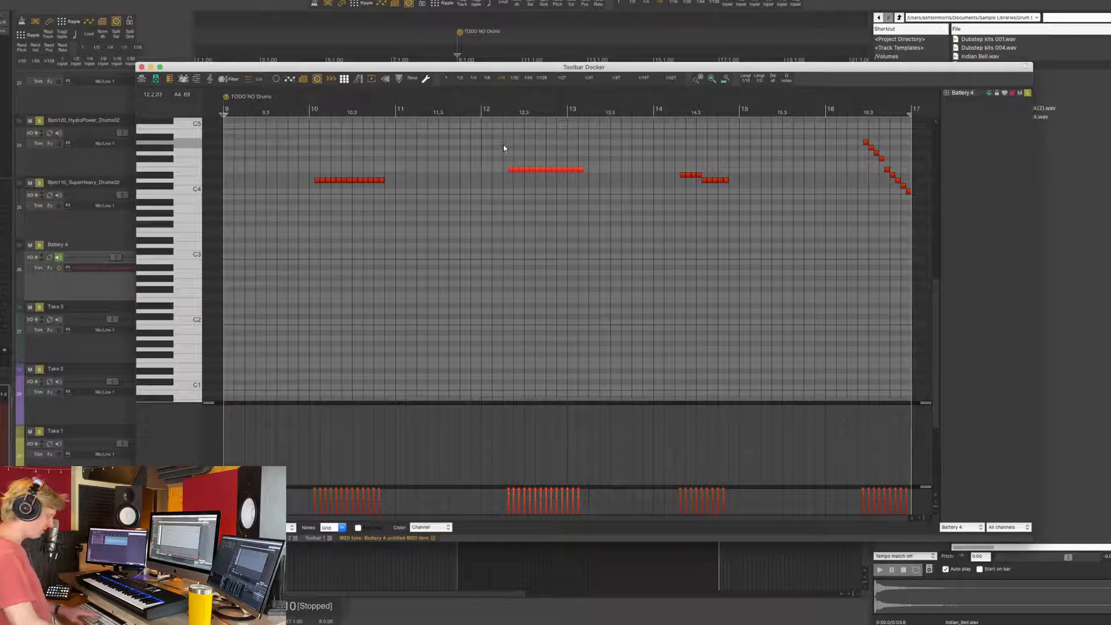
pyautogui.keyDown('alt'); pyautogui.click(503, 169); pyautogui.keyUp('alt')
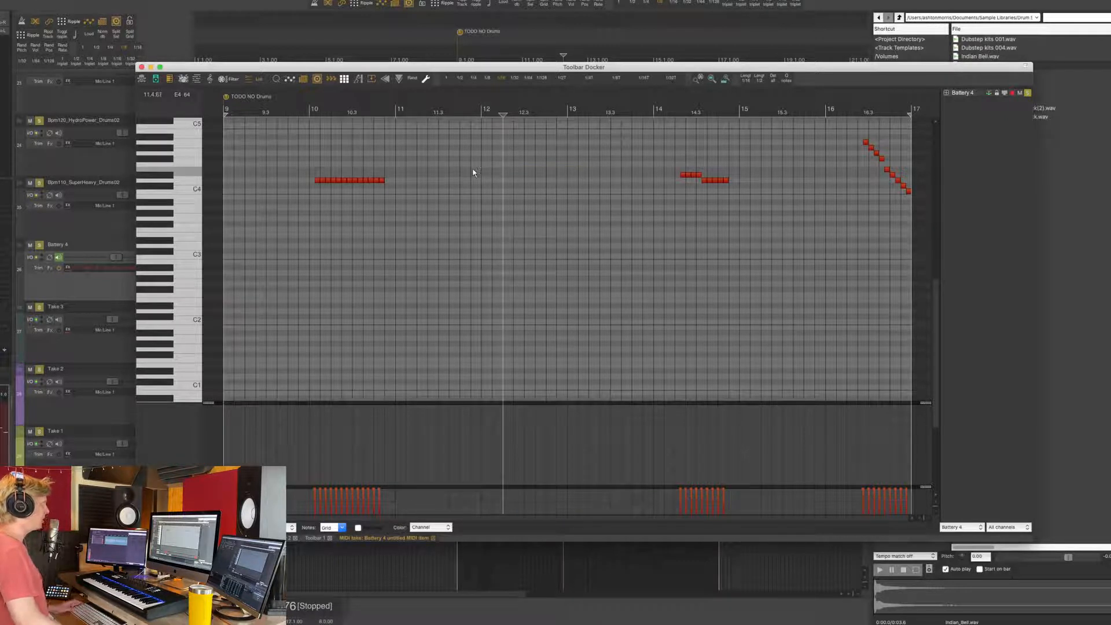
# Step: Draw a scattered fill of short notes between D4 and F#4 from just before bar 12 to just past bar 13, and audition it
pyautogui.click(475, 171)
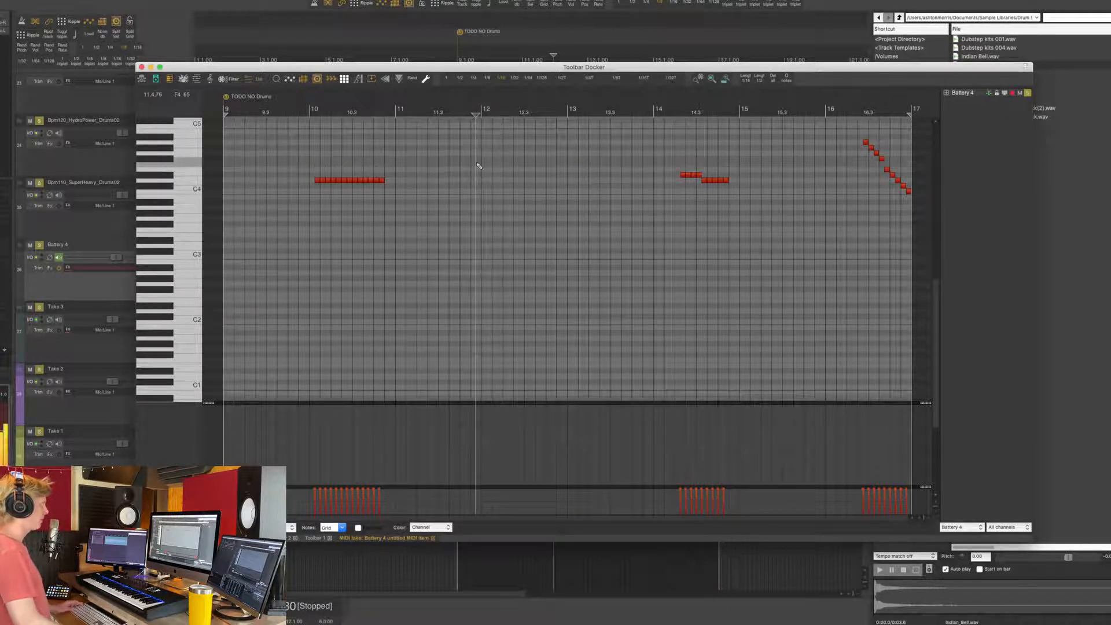
pyautogui.click(476, 163)
pyautogui.click(504, 159)
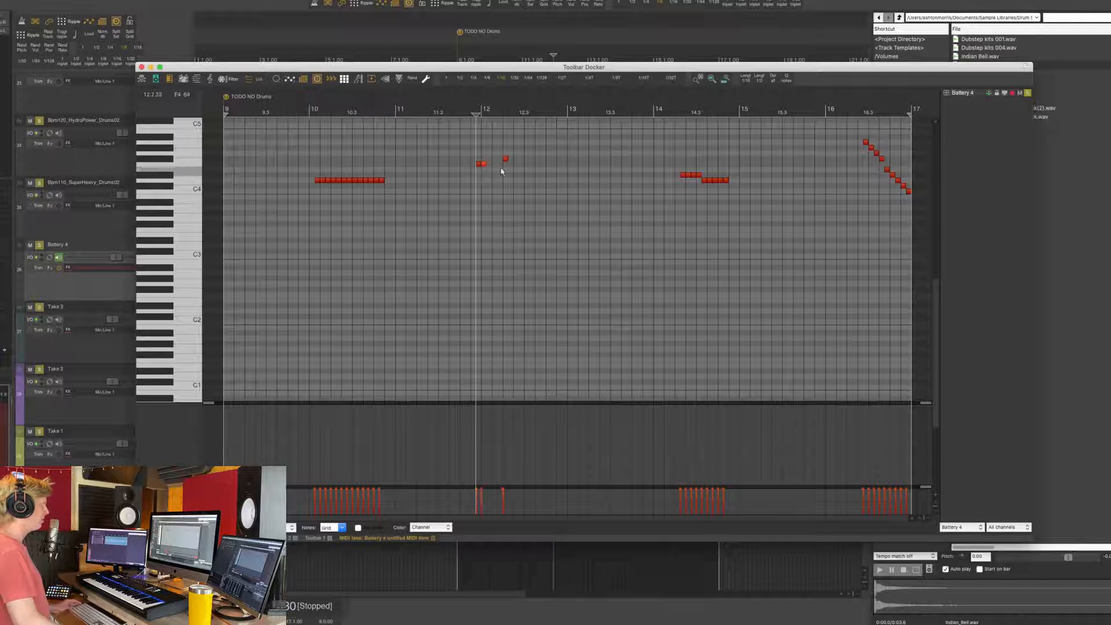
pyautogui.click(516, 169)
pyautogui.moveTo(526, 164); pyautogui.dragTo(554, 169)
pyautogui.click(564, 158)
pyautogui.click(581, 170)
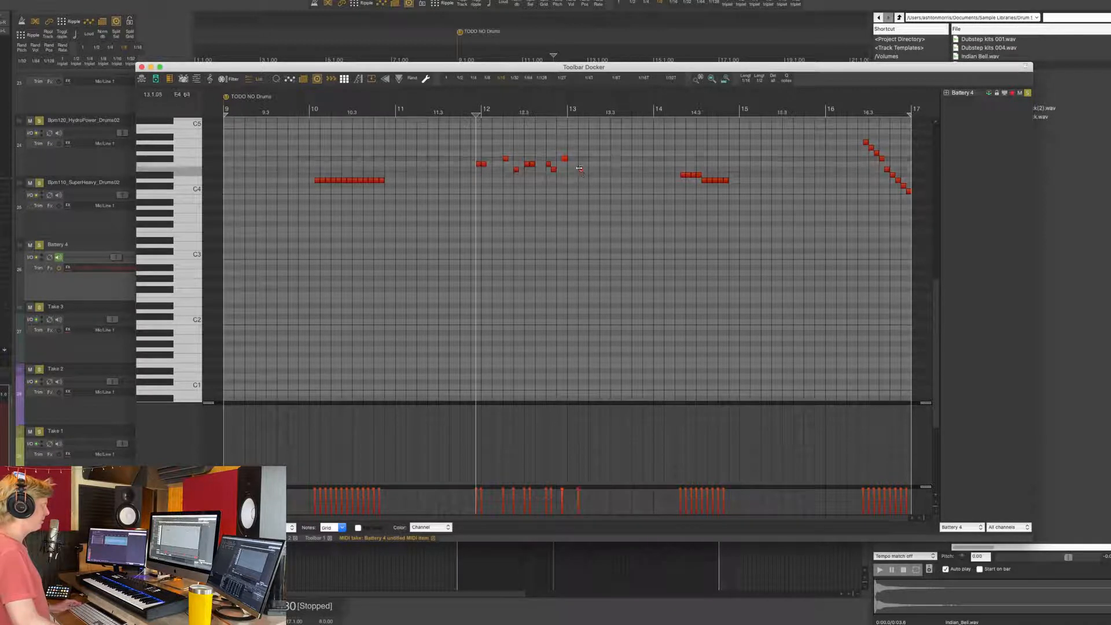
pyautogui.click(570, 180)
pyautogui.click(471, 112)
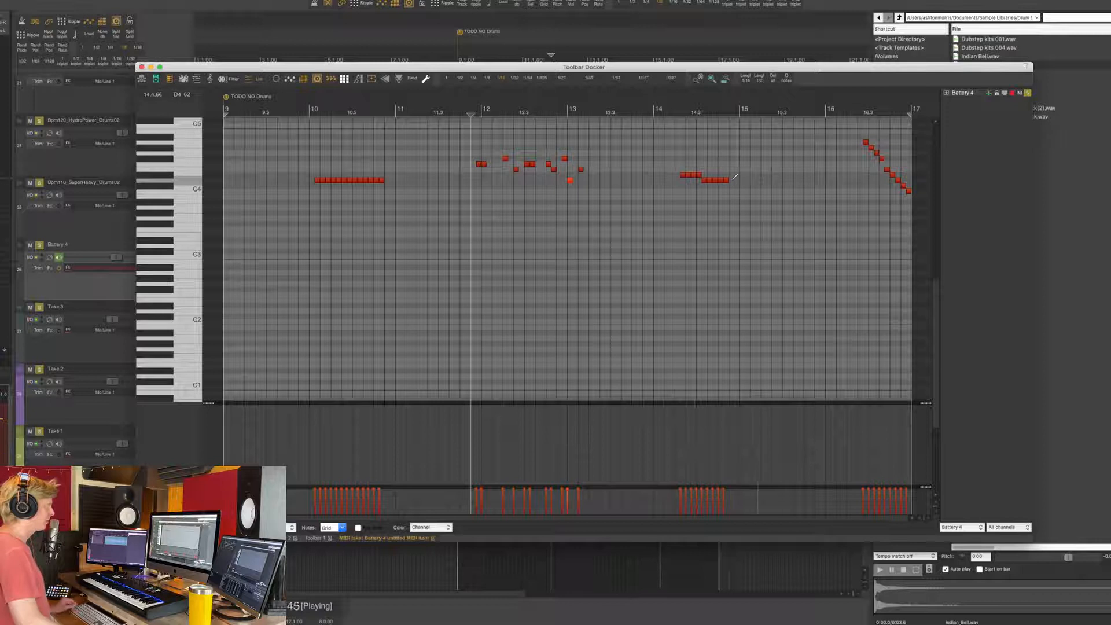
pyautogui.press('space')
# Step: Extend the D4 note run to bar 15, add spaced D4 notes around bar 16, audition them, and close the MIDI editor
pyautogui.click(674, 111)
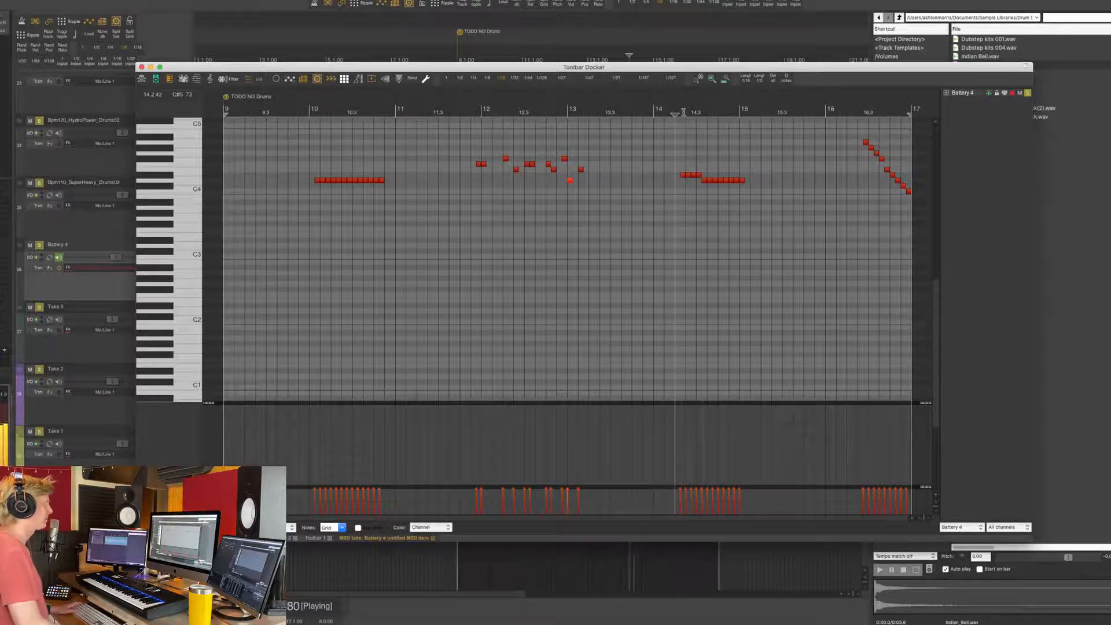
pyautogui.click(810, 181)
pyautogui.click(786, 110)
pyautogui.press('space')
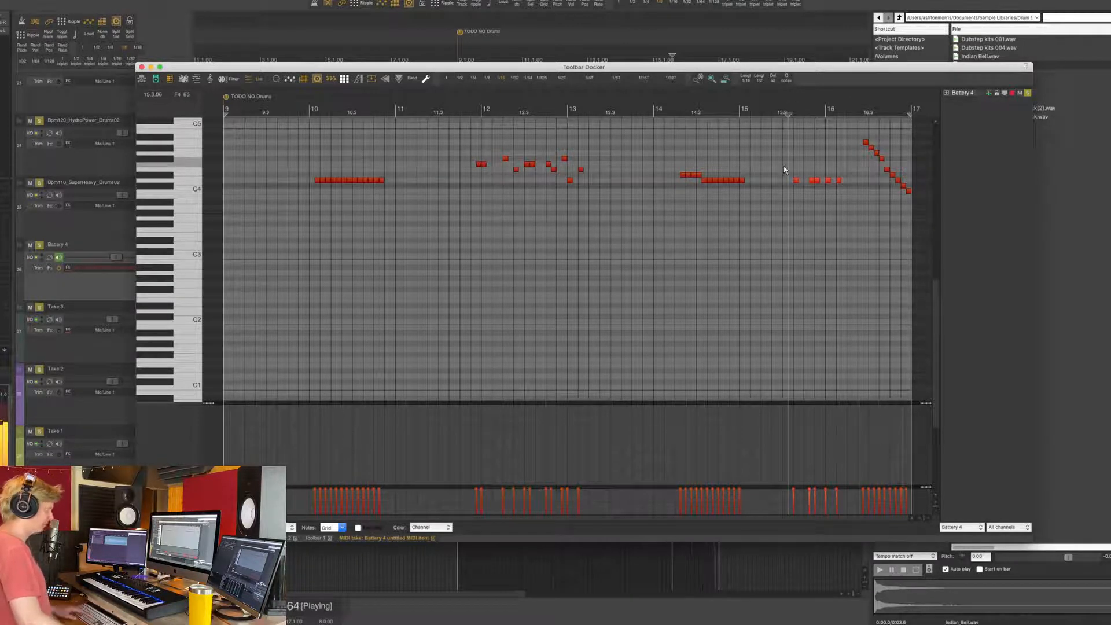
pyautogui.click(147, 79)
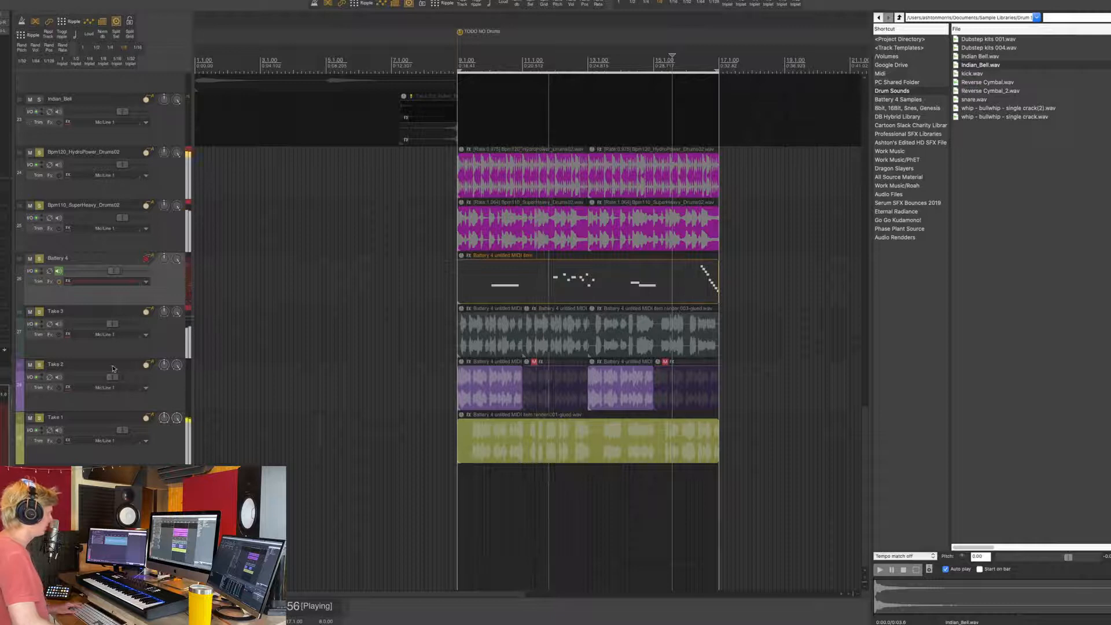
# Step: Slightly lower the Take 2 and Take 3 track volumes together while auditioning the full section
pyautogui.click(103, 348)
pyautogui.keyDown('shift'); pyautogui.click(101, 399); pyautogui.keyUp('shift')
pyautogui.moveTo(110, 328); pyautogui.dragTo(109, 327)
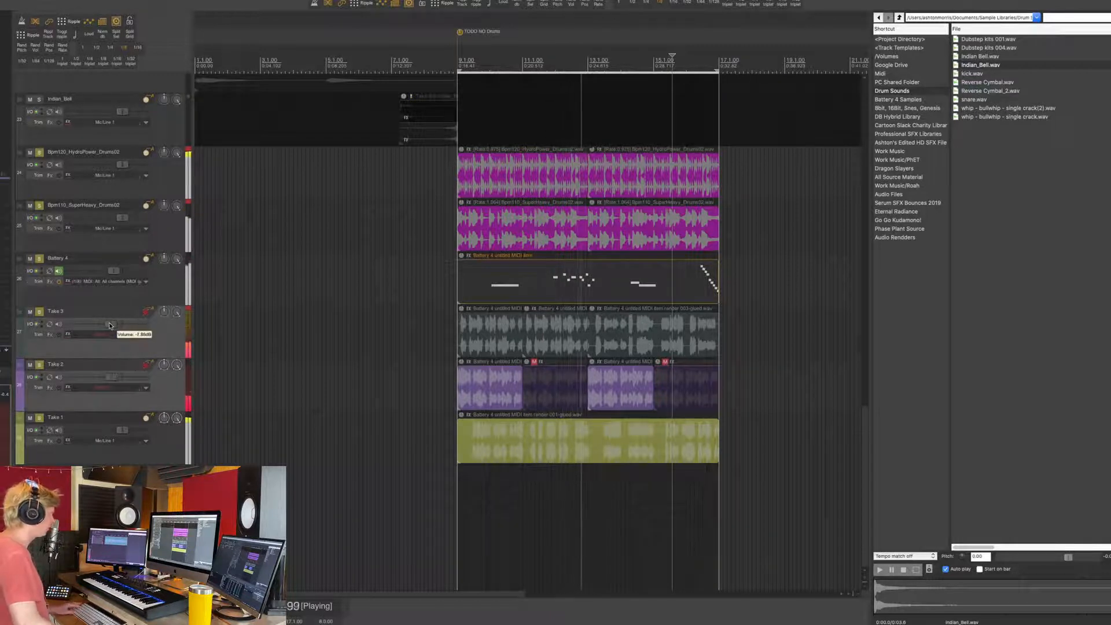
pyautogui.scroll(-5, 585, 422)
pyautogui.scroll(-1, 427, 406)
pyautogui.scroll(-1, 428, 405)
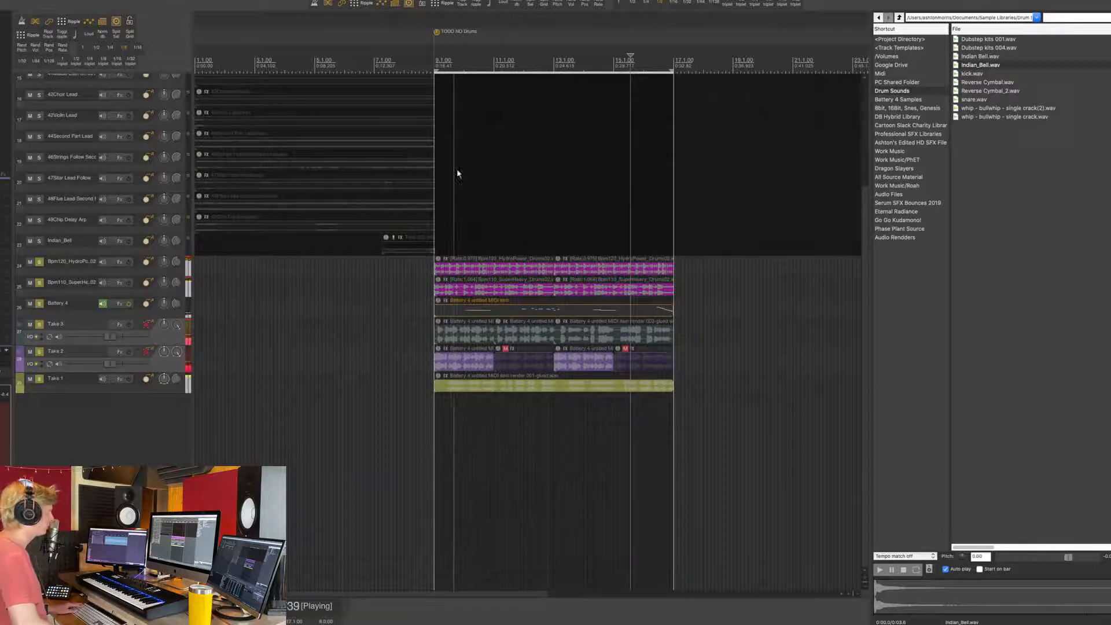
pyautogui.press('space')
# Step: Trim the end of the HydroPower drum item back by one and a half beats, and split off an eighth-note slice at bar 16 beat 3
pyautogui.moveTo(714, 297); pyautogui.dragTo(612, 225)
pyautogui.click(535, 406)
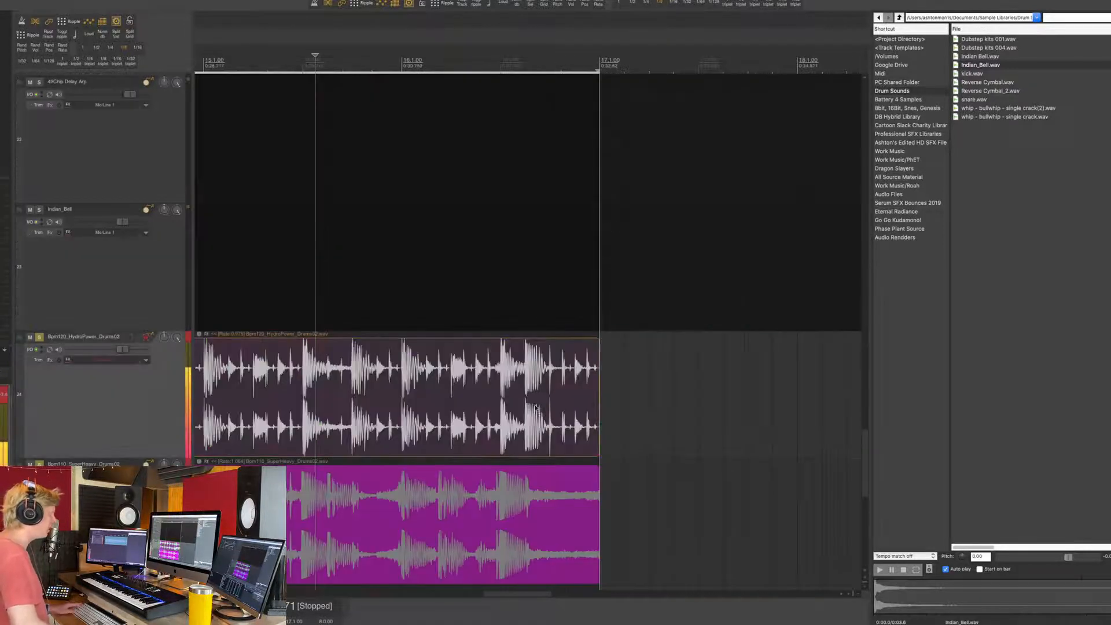
pyautogui.click(541, 389)
pyautogui.moveTo(600, 378); pyautogui.dragTo(528, 386)
pyautogui.press('s')
# Step: Duplicate the eighth-note HydroPower drum slice three times to fill up to bar 17, and audition the roll from bar 16
pyautogui.click(507, 376)
pyautogui.hotkey('ctrl', 'd')
pyautogui.hotkey('ctrl', 'd')
pyautogui.hotkey('ctrl', 'd')
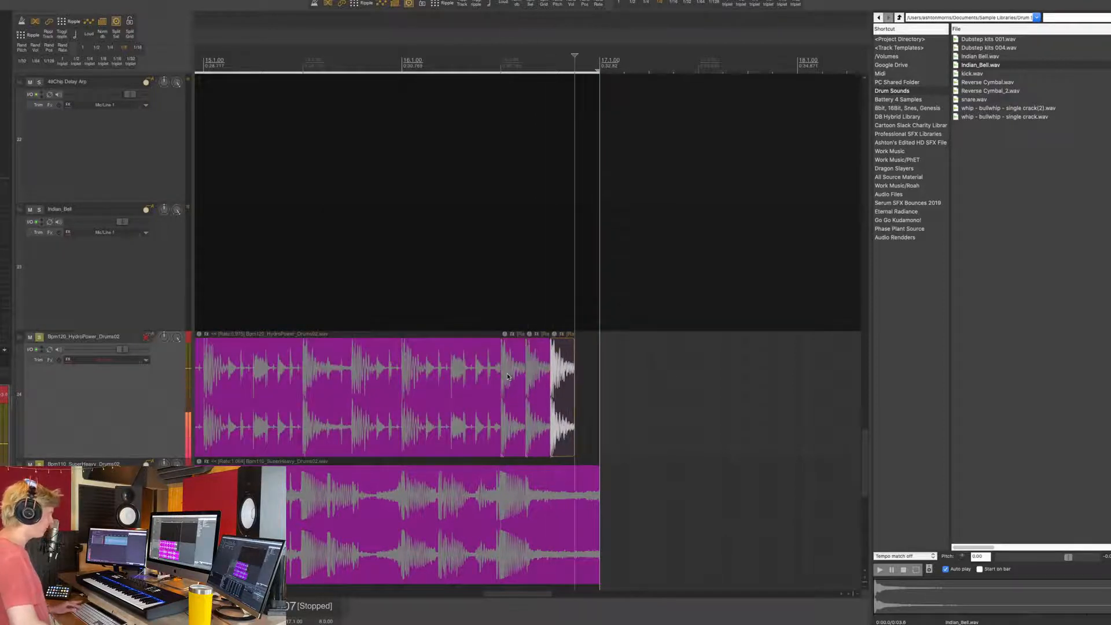
pyautogui.scroll(1, 406, 60)
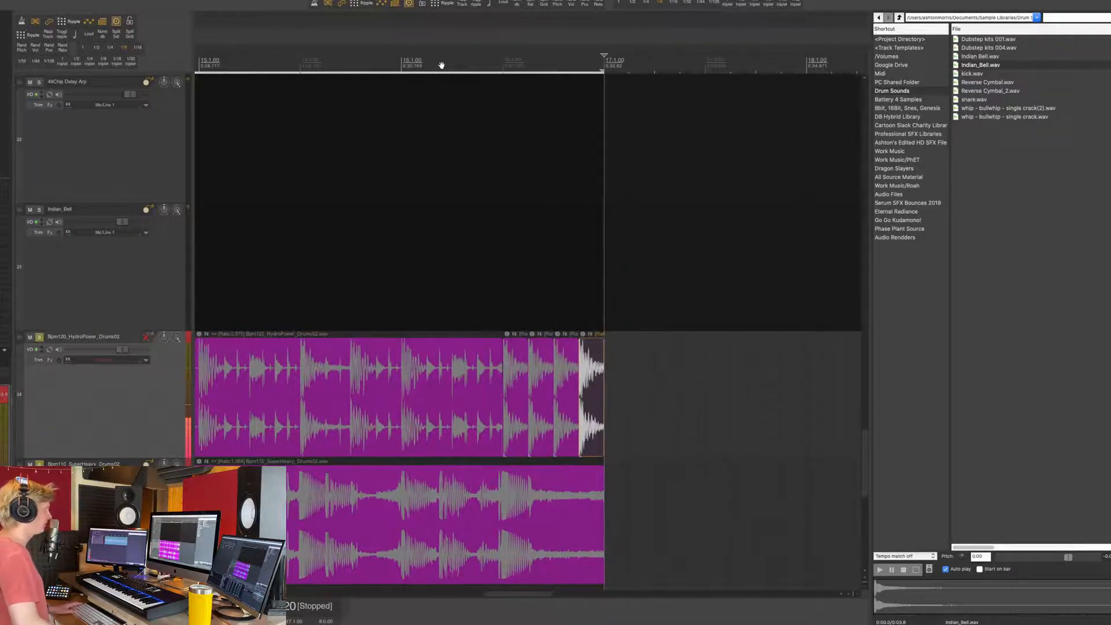
pyautogui.click(441, 65)
pyautogui.press('space')
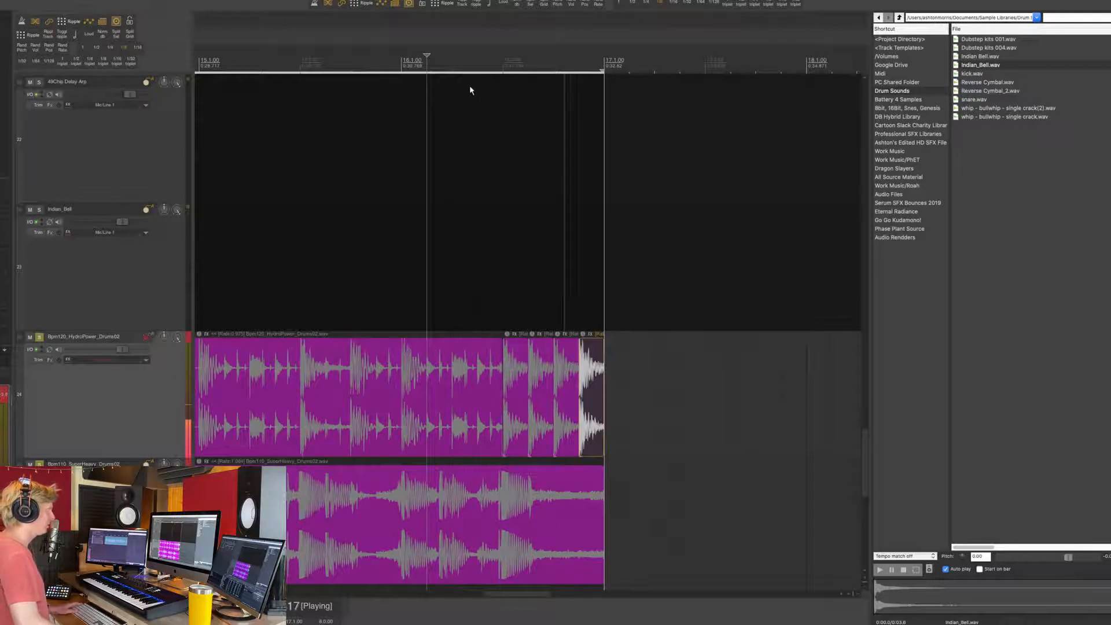
pyautogui.scroll(-1, 596, 179)
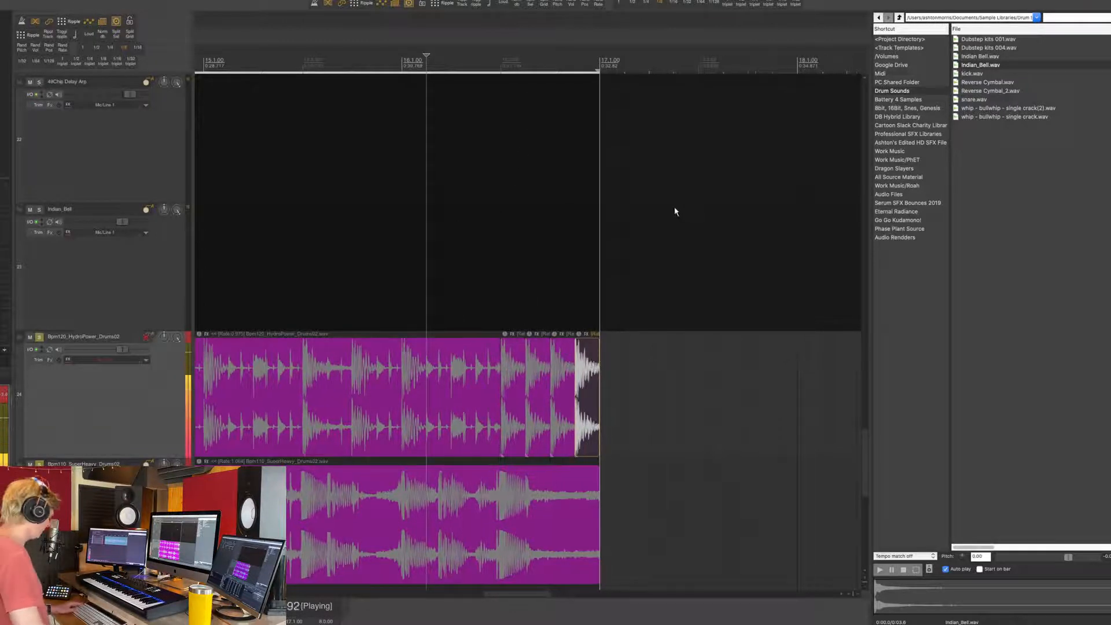
pyautogui.press('z')
pyautogui.press('space')
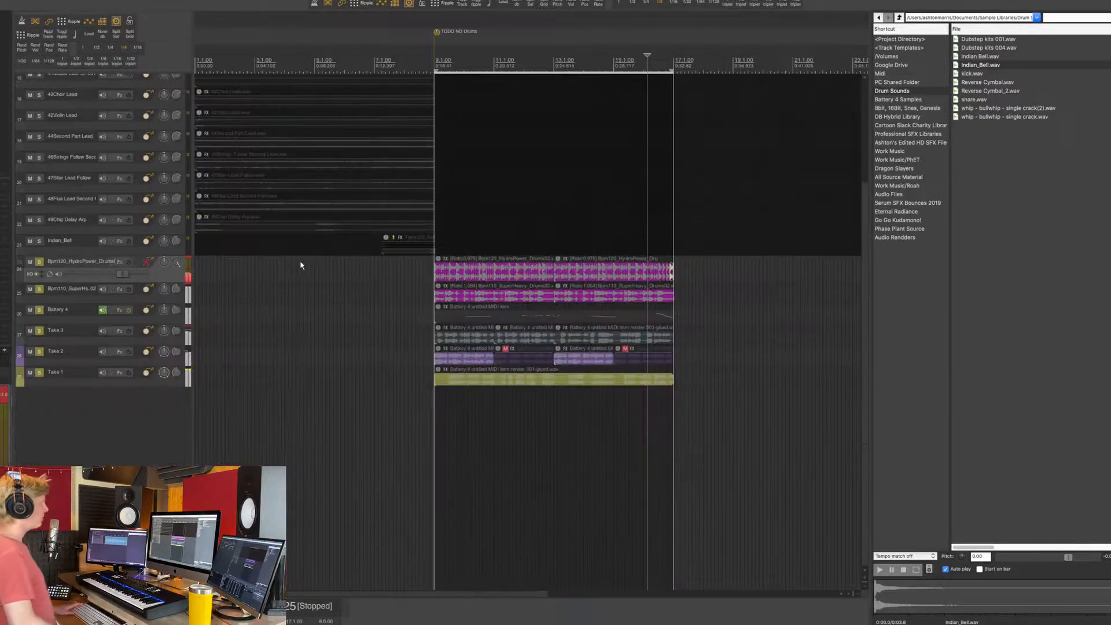
# Step: Clear the solo on all tracks and audition the transition into the new section from bar 7
pyautogui.click(40, 264)
pyautogui.click(40, 264)
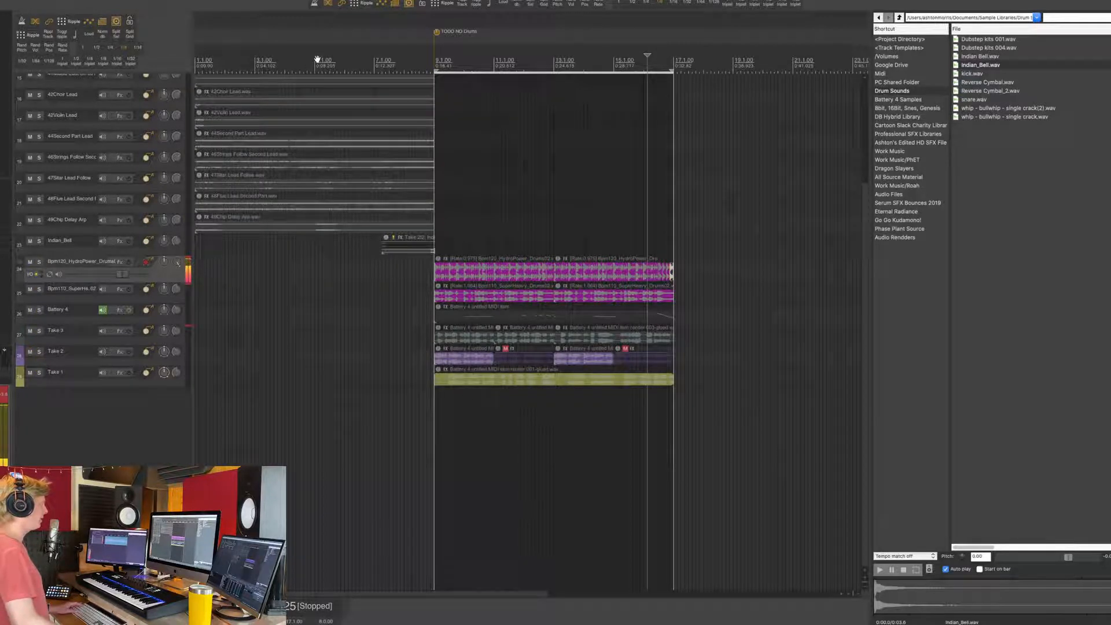
pyautogui.click(374, 61)
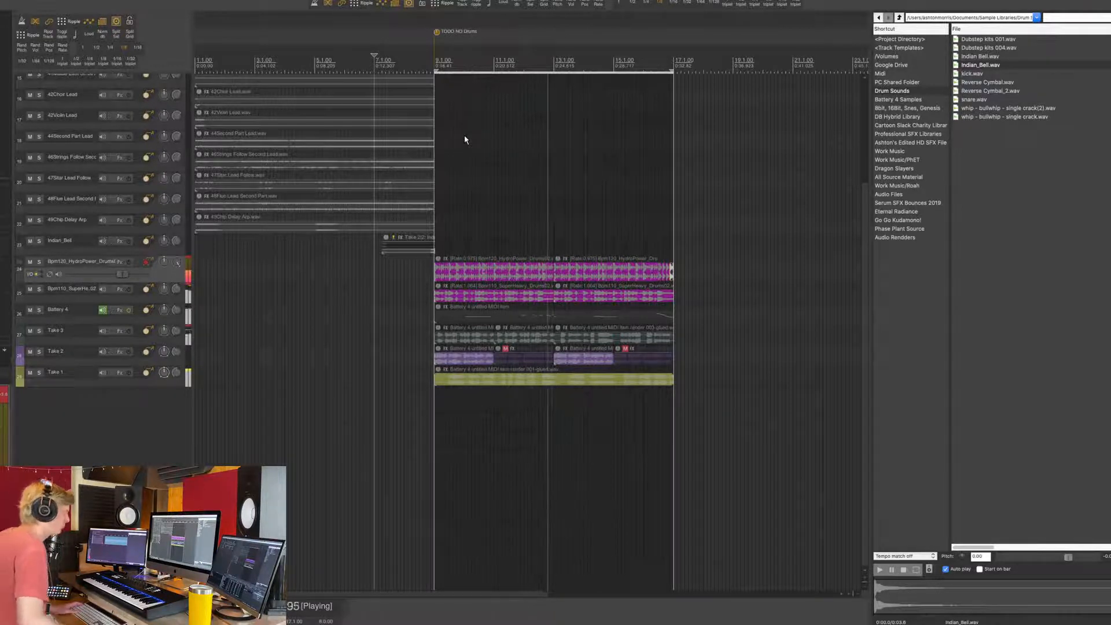
# Step: Shorten the Take 1 item to four bars ending at bar 13, and duplicate it to fill bars 13 to 17
pyautogui.click(652, 379)
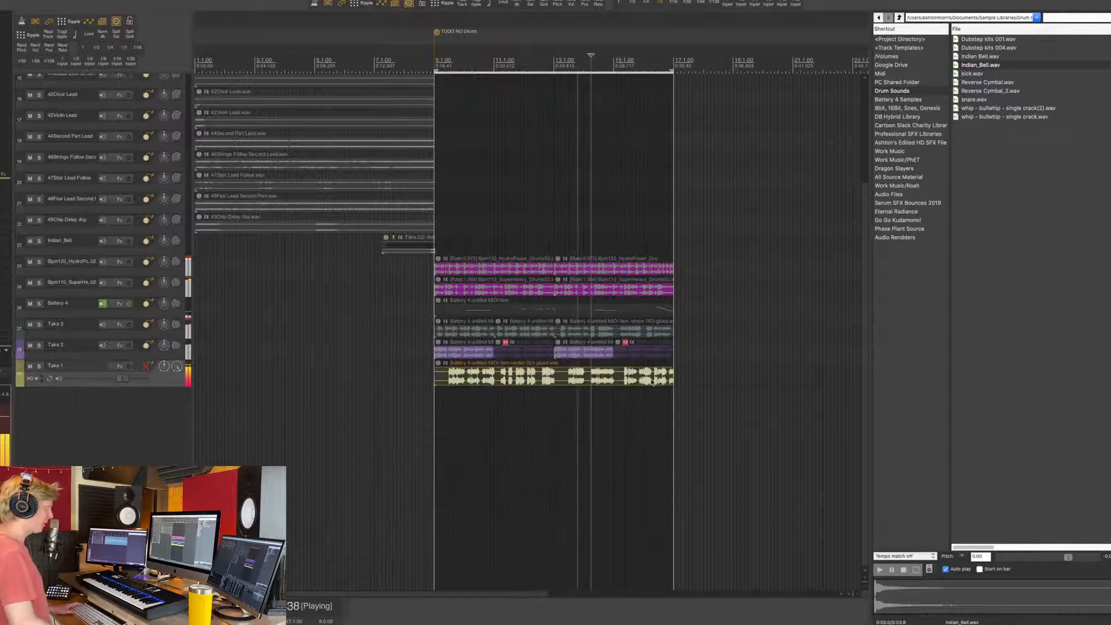
pyautogui.moveTo(672, 379); pyautogui.dragTo(554, 379)
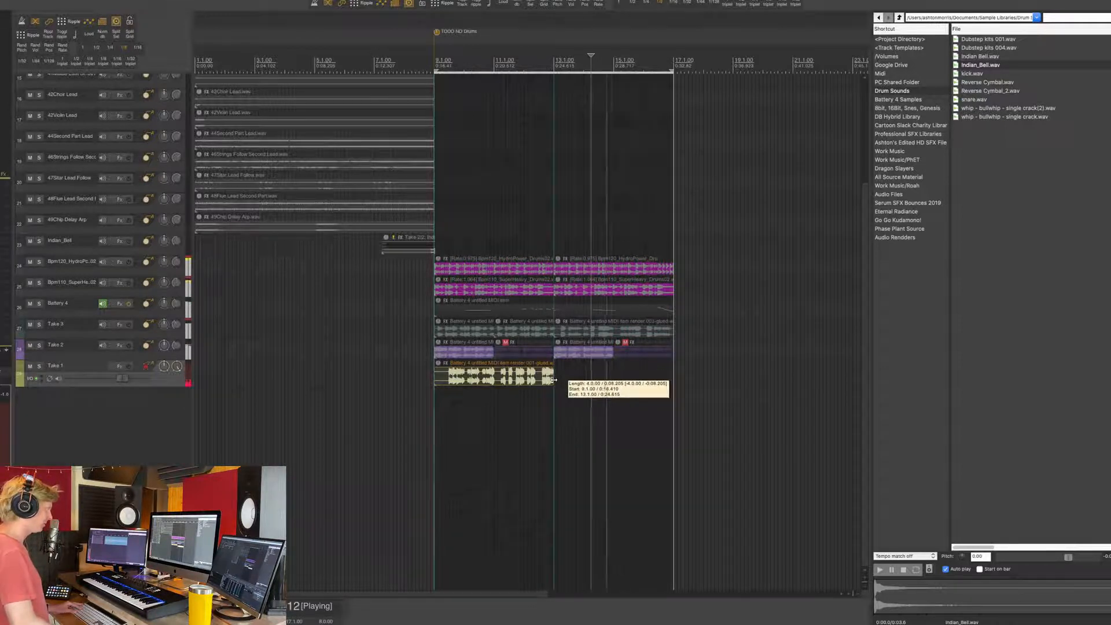
pyautogui.hotkey('ctrl', 'd')
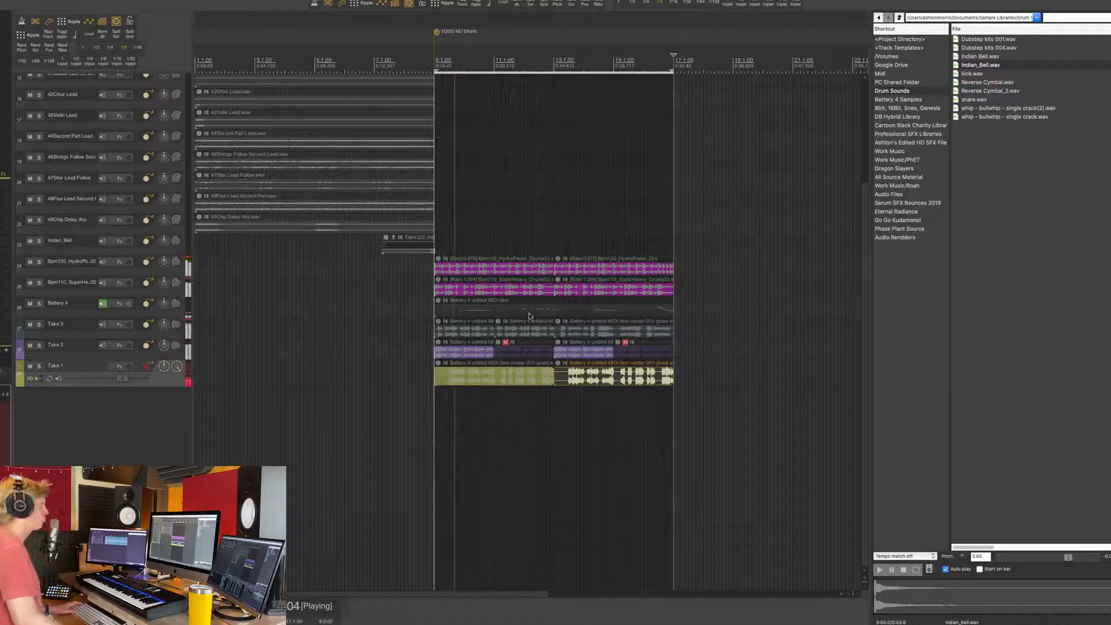
# Step: Time-stretch the end of the reversed Indian_Bell item to line up exactly with bar 9
pyautogui.moveTo(459, 239); pyautogui.dragTo(378, 255)
pyautogui.click(630, 397)
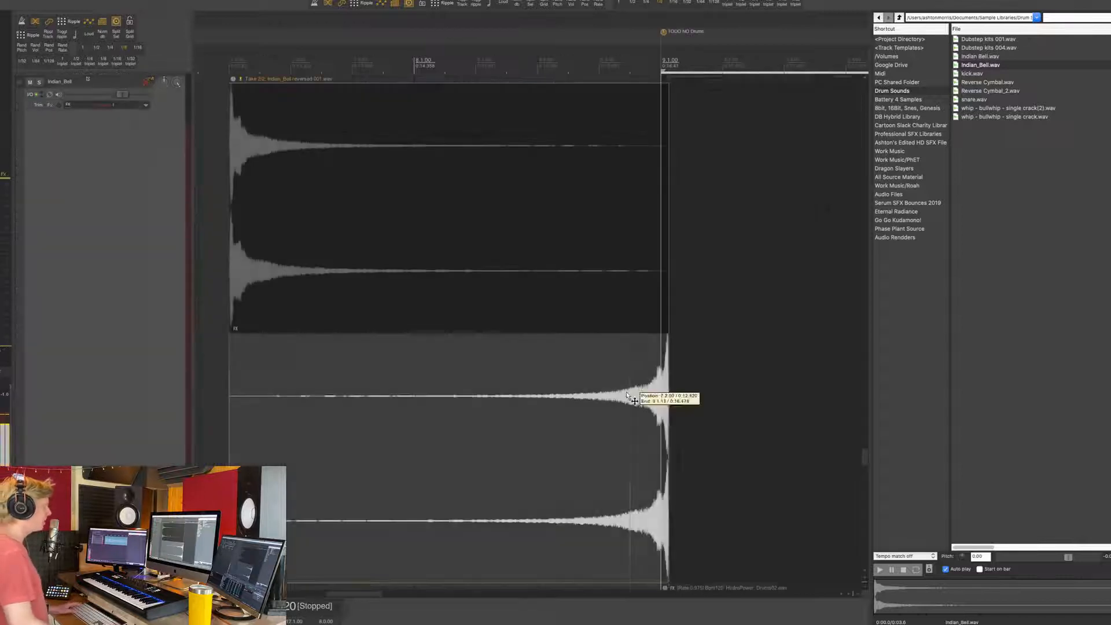
pyautogui.moveTo(670, 376); pyautogui.dragTo(663, 376)
# Step: Preview the Reverse Cymbal_2.wav and snare.wav samples, and add a new track below Indian_Bell
pyautogui.scroll(-5, 690, 353)
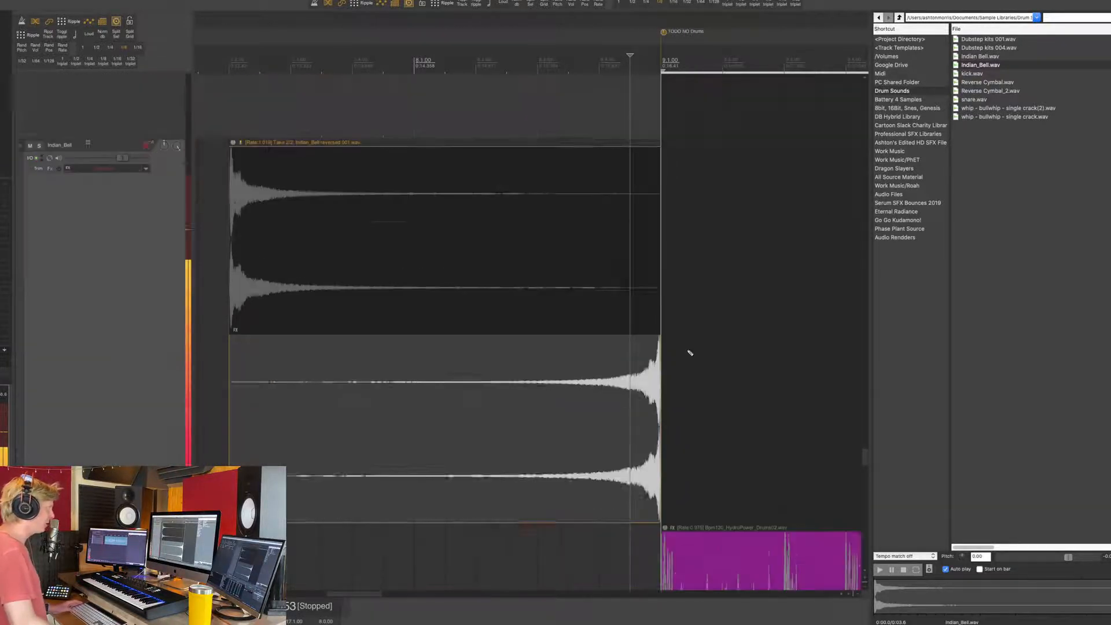
pyautogui.scroll(-3, 862, 219)
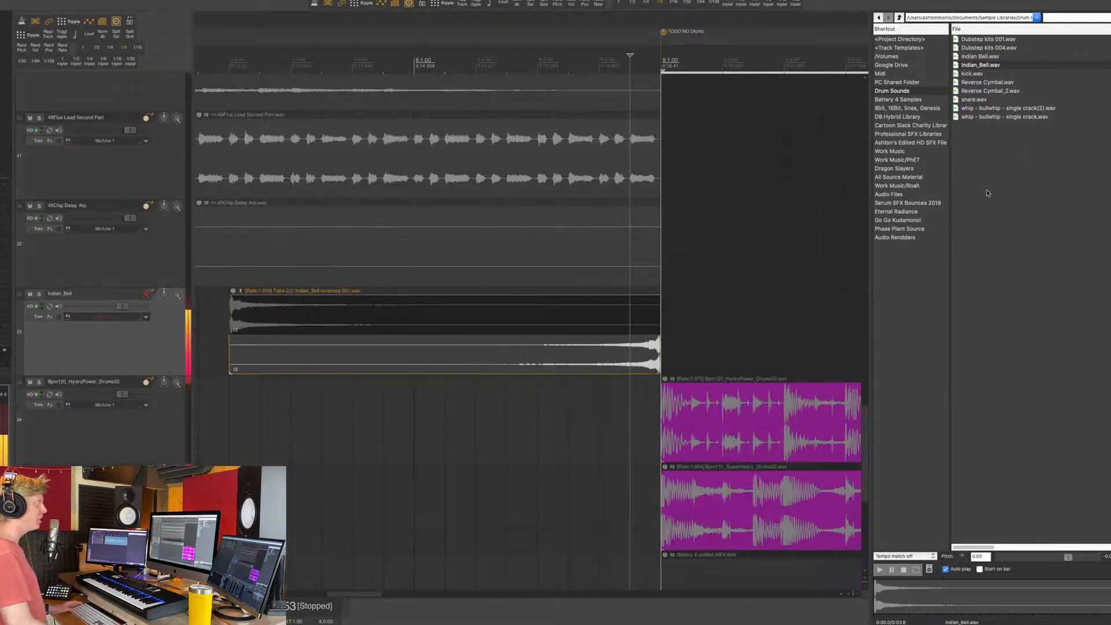
pyautogui.click(975, 93)
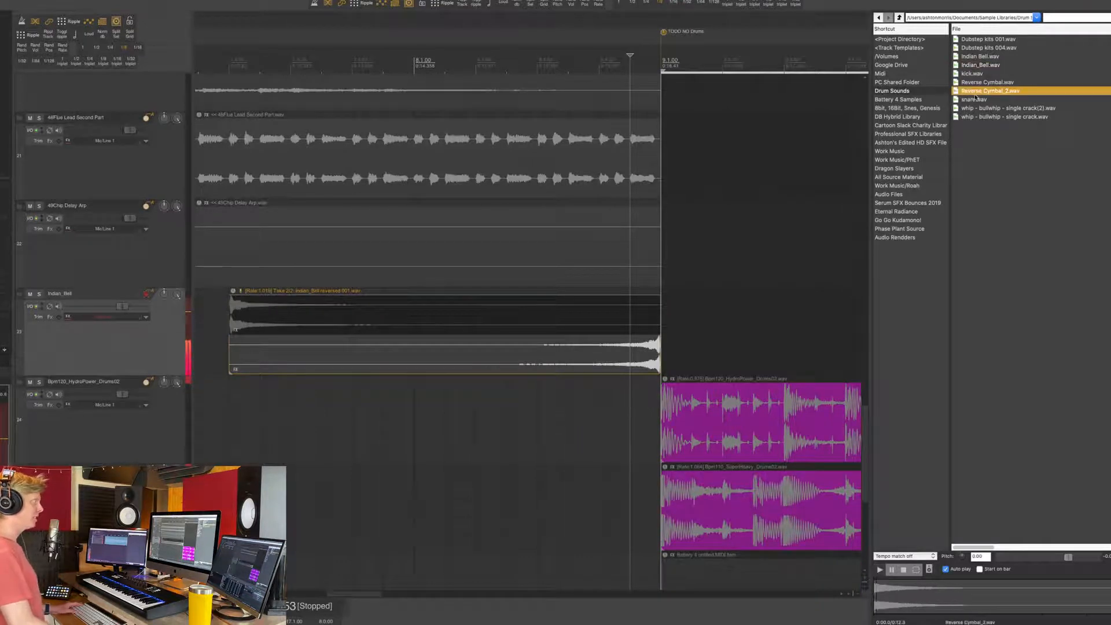
pyautogui.click(976, 99)
pyautogui.click(169, 349)
pyautogui.press('super+t')
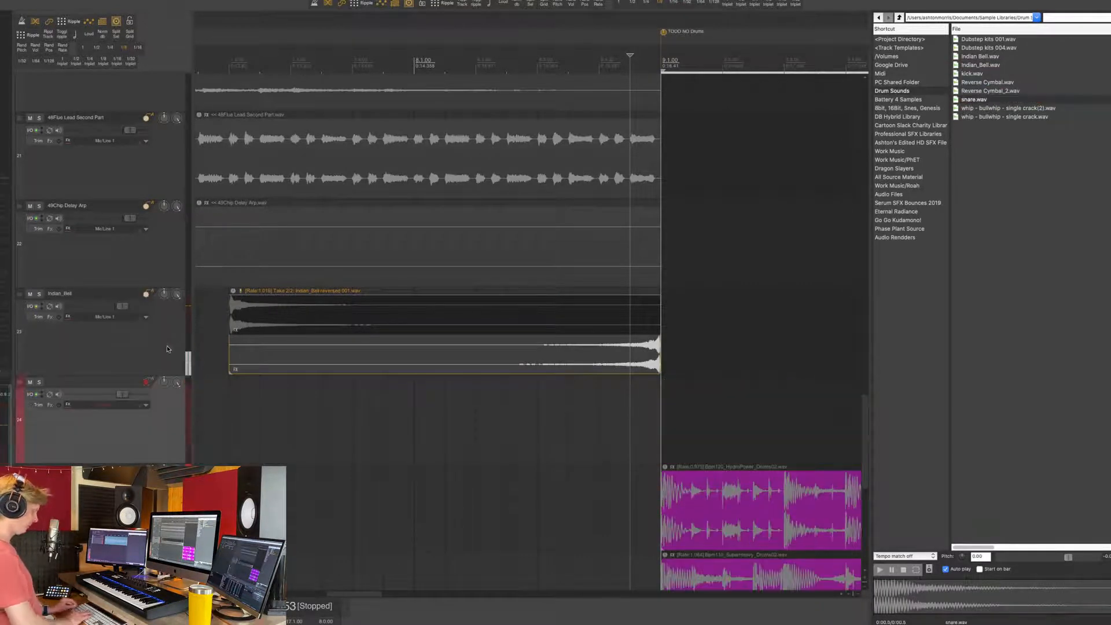
# Step: Insert snare.wav on the new track and reverse it as a new take so that it ends exactly at bar 9
pyautogui.moveTo(970, 102); pyautogui.dragTo(661, 438)
pyautogui.click(585, 431)
pyautogui.press('r')
pyautogui.scroll(4, 672, 434)
pyautogui.scroll(-6, 684, 410)
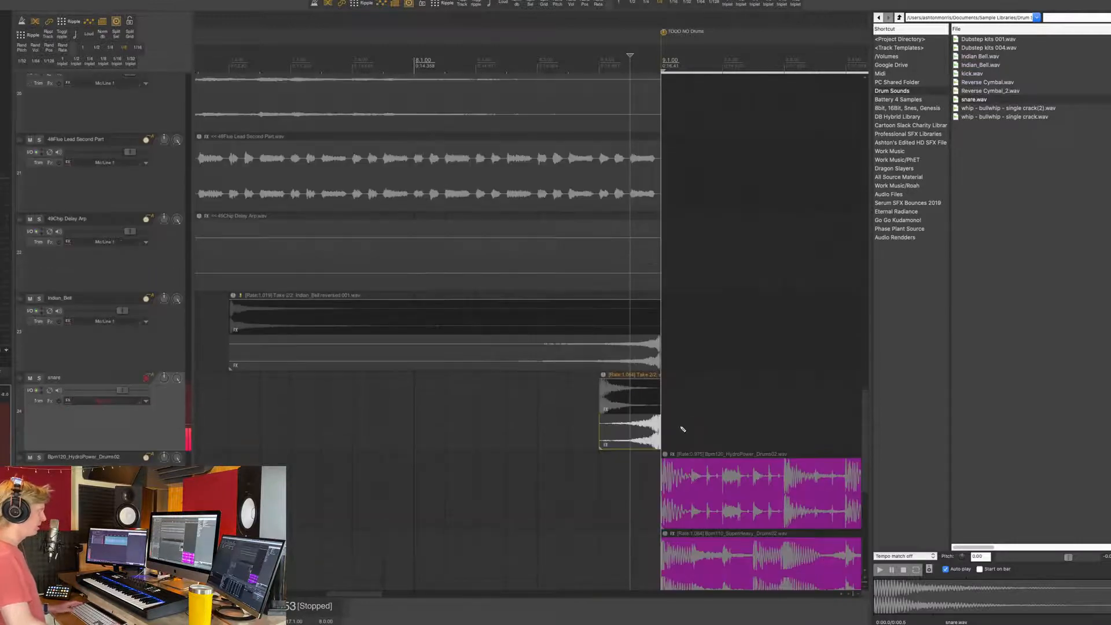
# Step: Audition the transition into bar 9 with the reversed snare and bell
pyautogui.press('space')
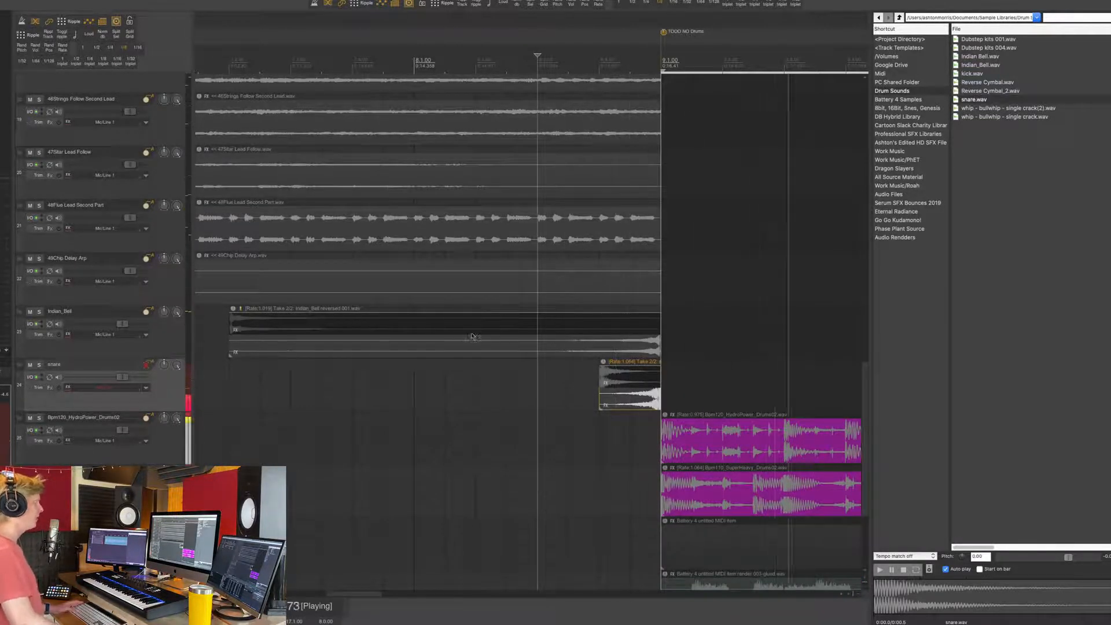
pyautogui.scroll(-8, 535, 442)
pyautogui.scroll(-5, 535, 448)
pyautogui.scroll(-2, 535, 447)
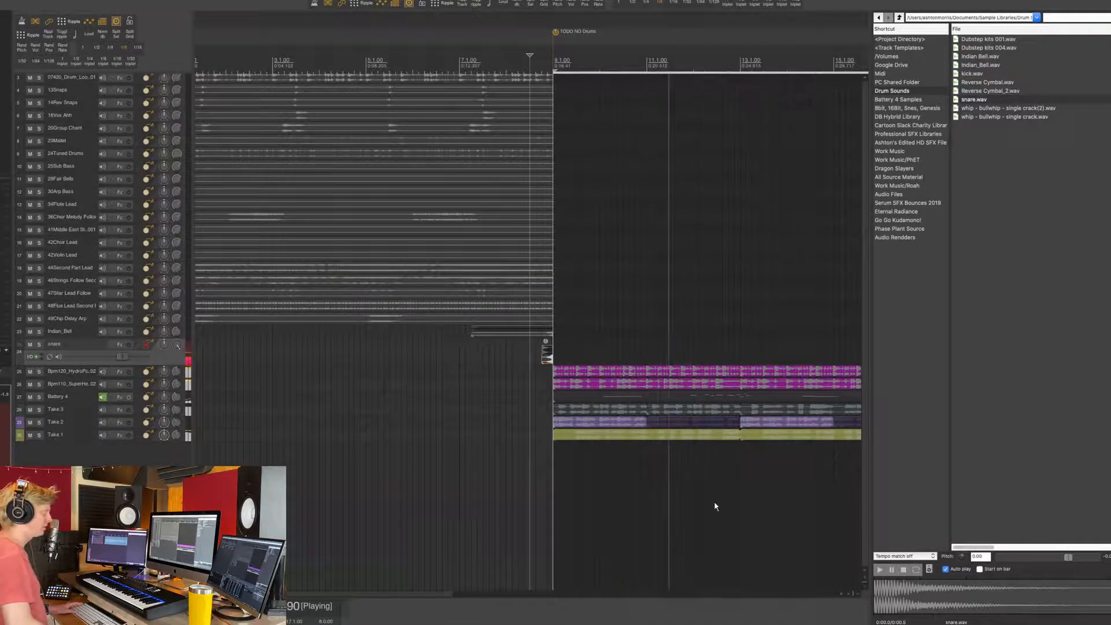
# Step: Add kick.wav on a new track above Battery 4, and reverse it and shift it to start at beat 2 of bar 11
pyautogui.moveTo(965, 73); pyautogui.dragTo(658, 456)
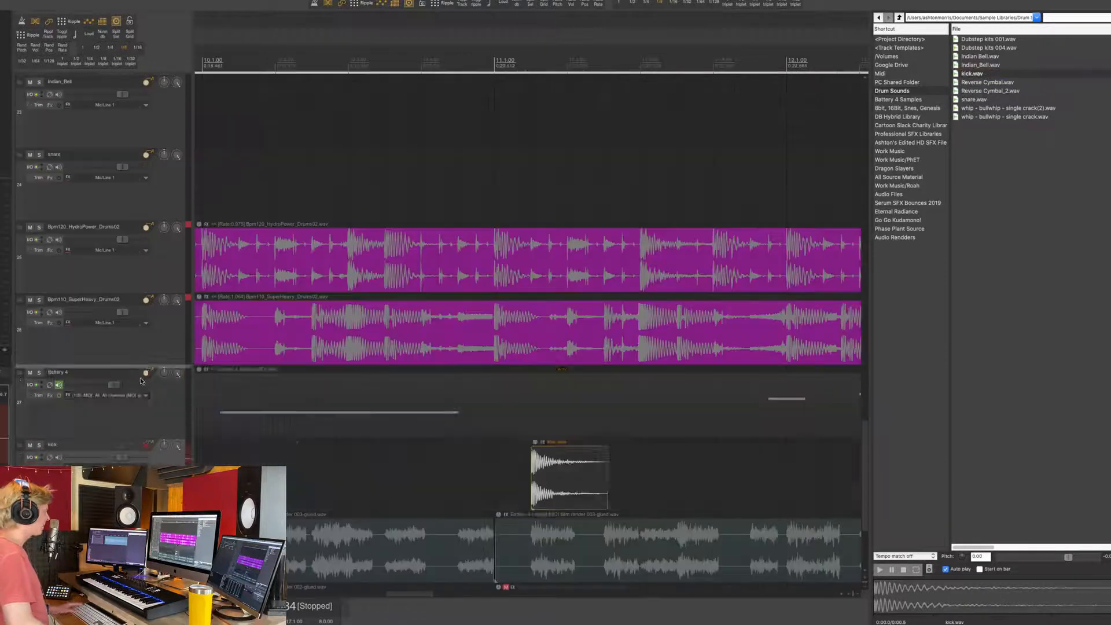
pyautogui.moveTo(87, 445); pyautogui.dragTo(87, 376)
pyautogui.scroll(-5, 457, 405)
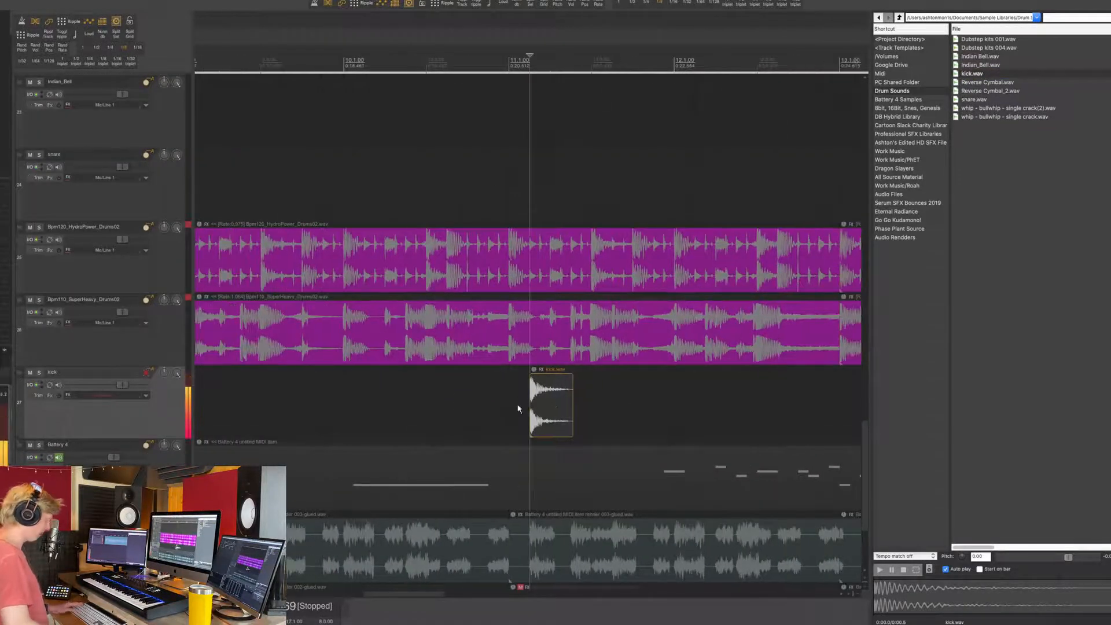
pyautogui.press('r')
pyautogui.moveTo(554, 408); pyautogui.dragTo(578, 408)
# Step: Split the HydroPower and SuperHeavy drum items around the reversed kick and mute the one-beat slices between the splits
pyautogui.press('t')
pyautogui.press('s')
pyautogui.press('s')
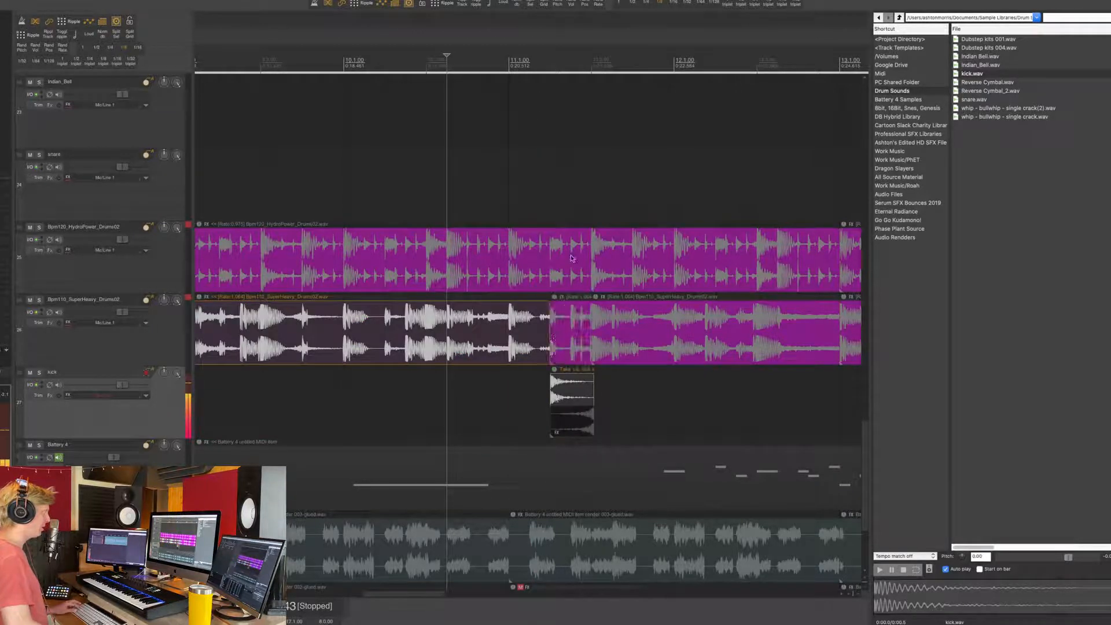
pyautogui.press('s')
pyautogui.press('s')
pyautogui.click(570, 345)
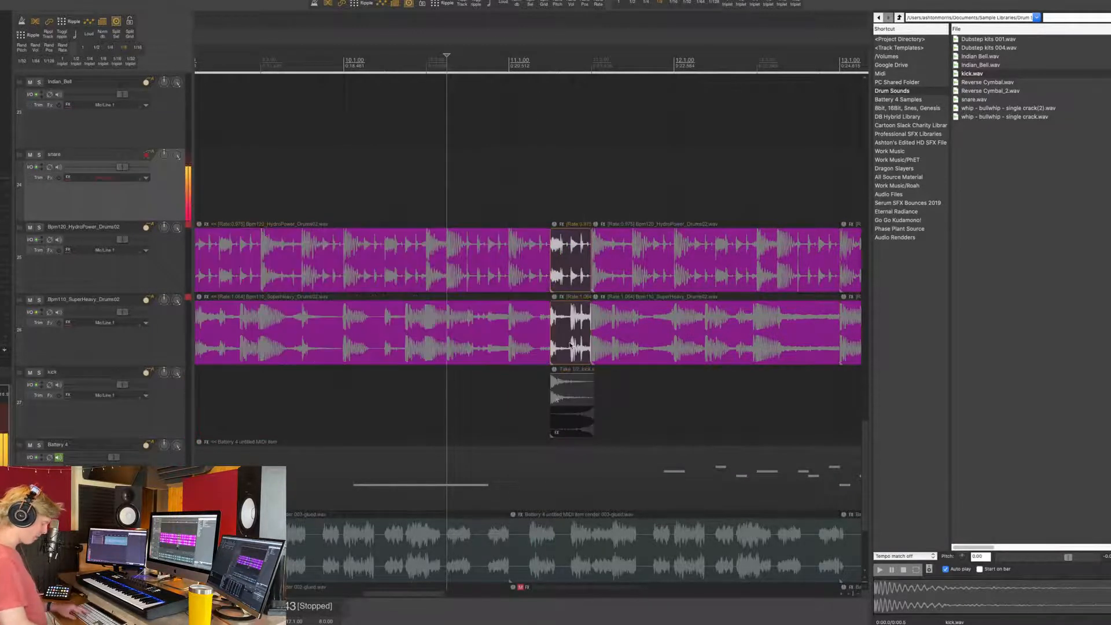
pyautogui.hotkey('ctrl', 'm')
# Step: Audition the reversed kick in the muted gap from the last beat of bar 10
pyautogui.click(574, 418)
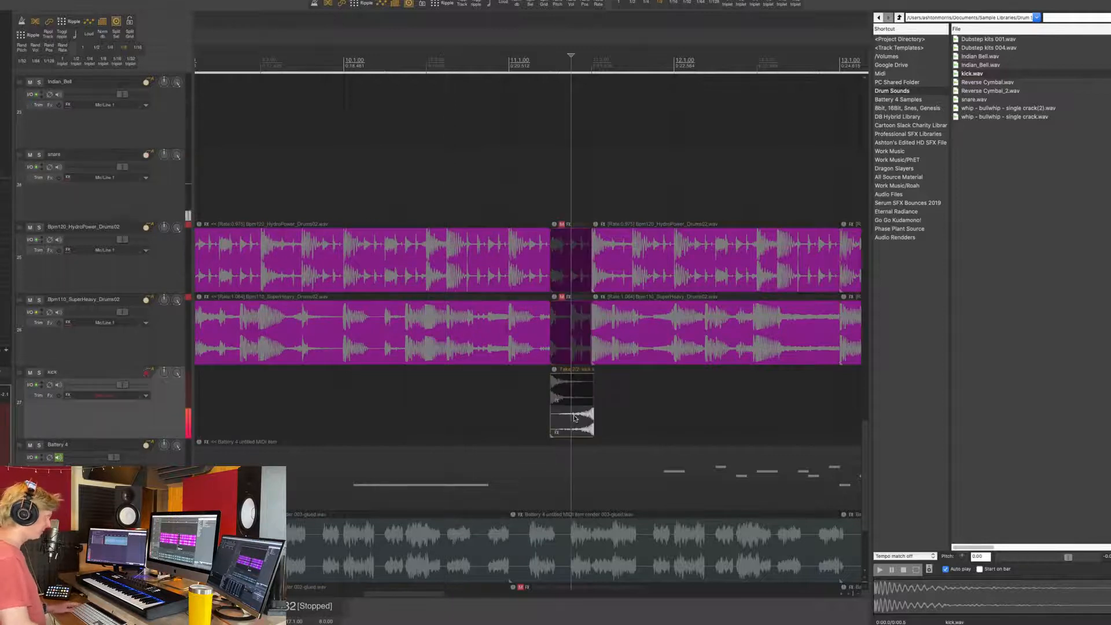
pyautogui.click(467, 398)
pyautogui.press('space')
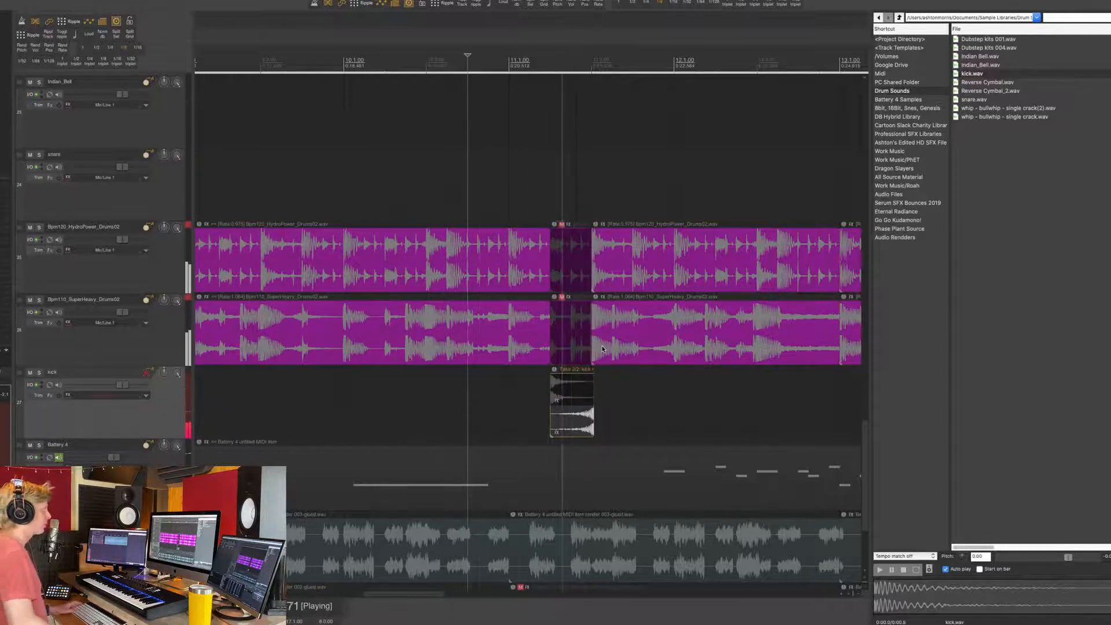
pyautogui.scroll(-1, 615, 371)
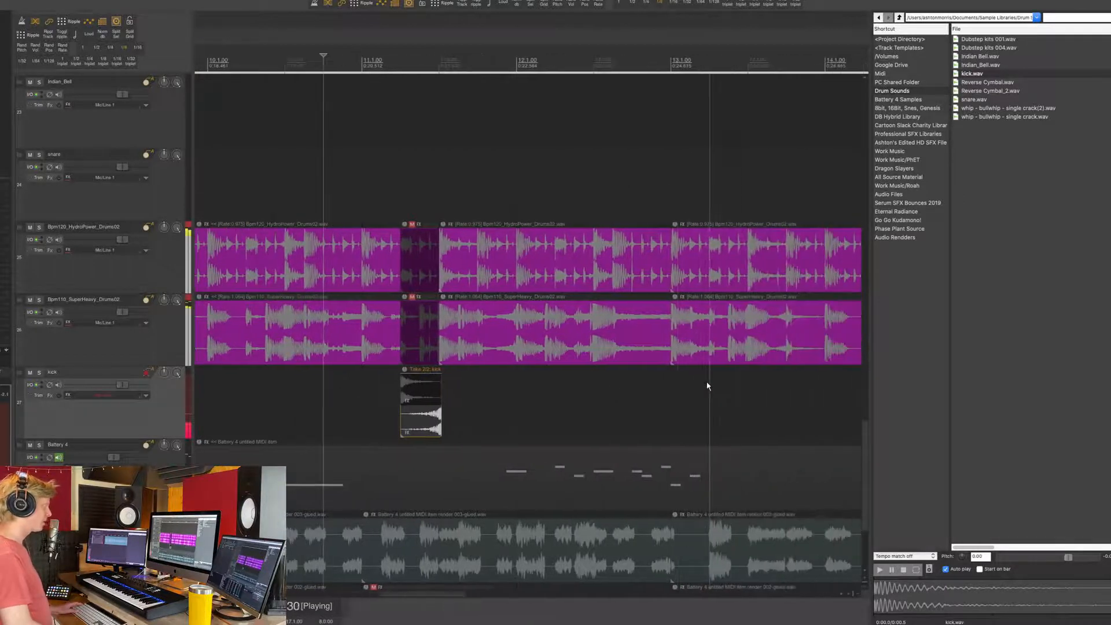
# Step: Split off the last beat of bar 12 in the HydroPower and SuperHeavy drum items and mute both slices
pyautogui.click(632, 341)
pyautogui.press('space')
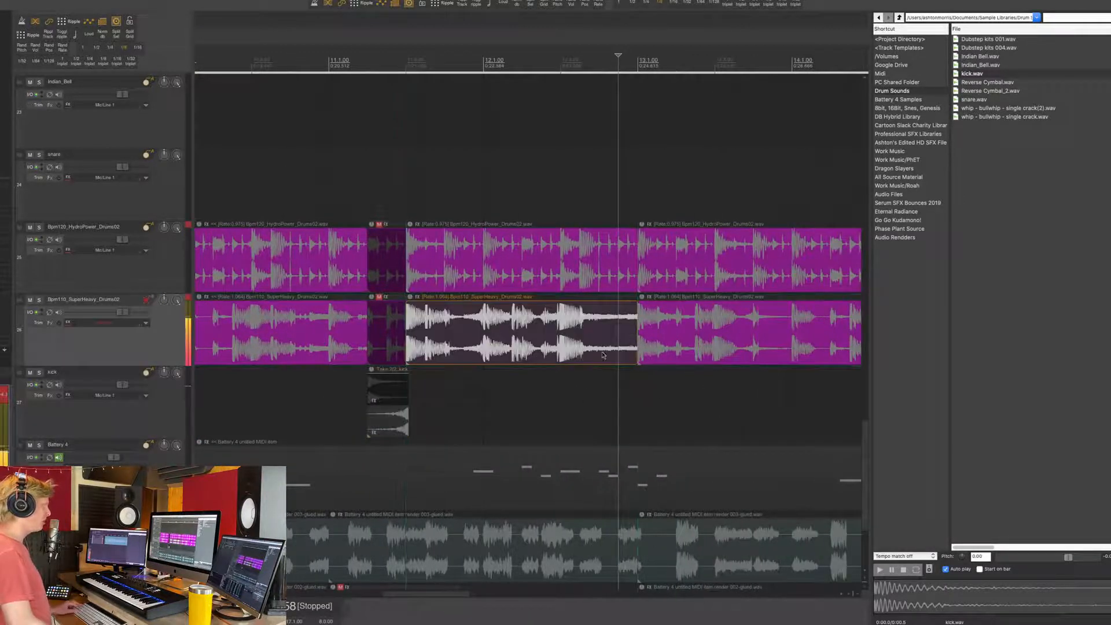
pyautogui.press('s')
pyautogui.press('s')
pyautogui.moveTo(622, 187); pyautogui.dragTo(614, 391)
pyautogui.press('m')
# Step: Time-stretch the reversed kick to fit exactly one beat, and copy it into the muted gap before bar 13
pyautogui.click(404, 418)
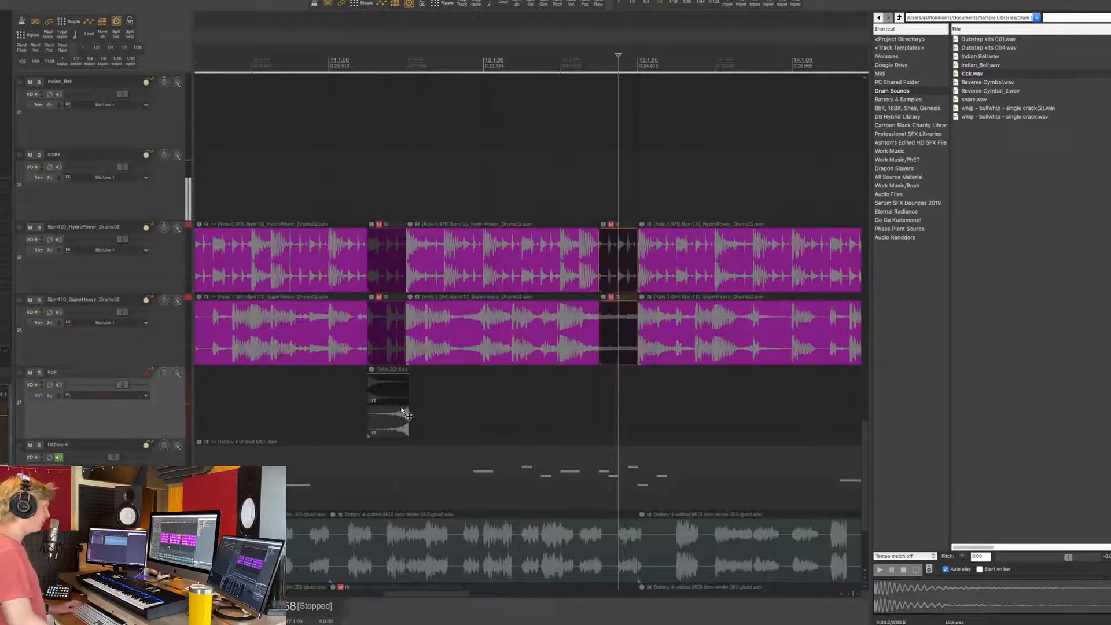
pyautogui.moveTo(401, 419); pyautogui.dragTo(617, 416)
pyautogui.moveTo(617, 416); pyautogui.dragTo(652, 413)
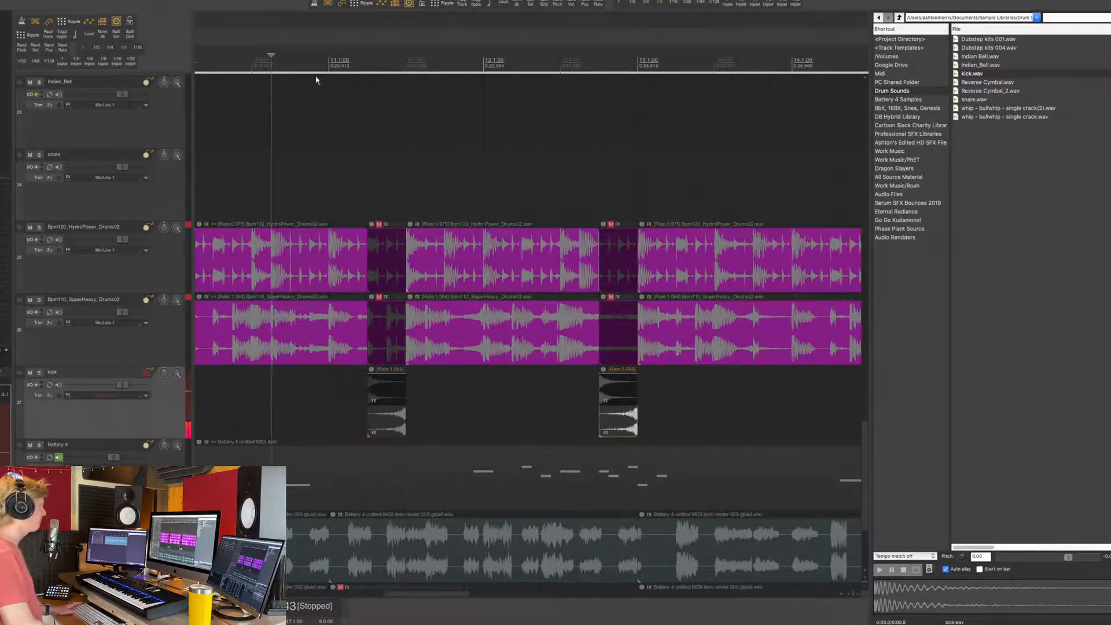
# Step: Audition both reversed kick gaps, and play the arrangement from bar 5 through the drum section
pyautogui.press('space')
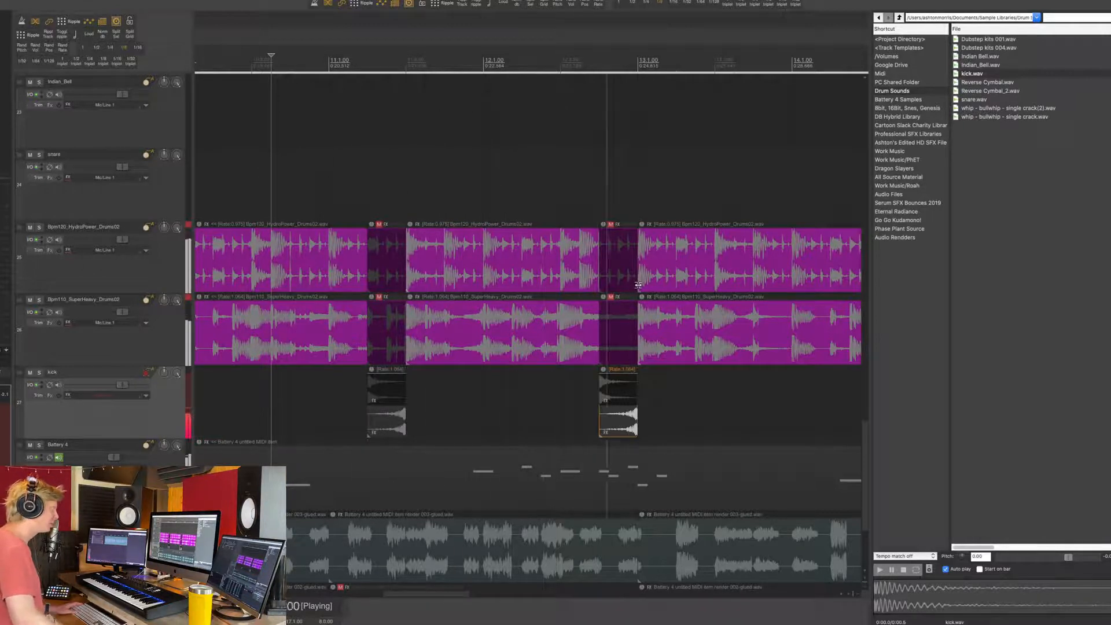
pyautogui.scroll(-6, 638, 285)
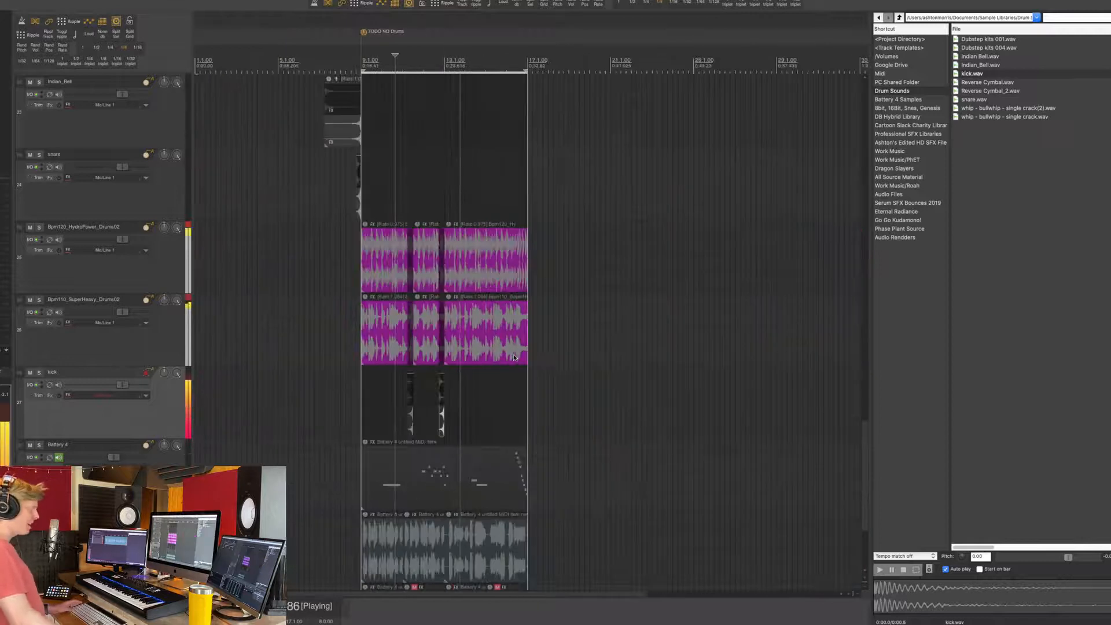
pyautogui.scroll(-6, 512, 357)
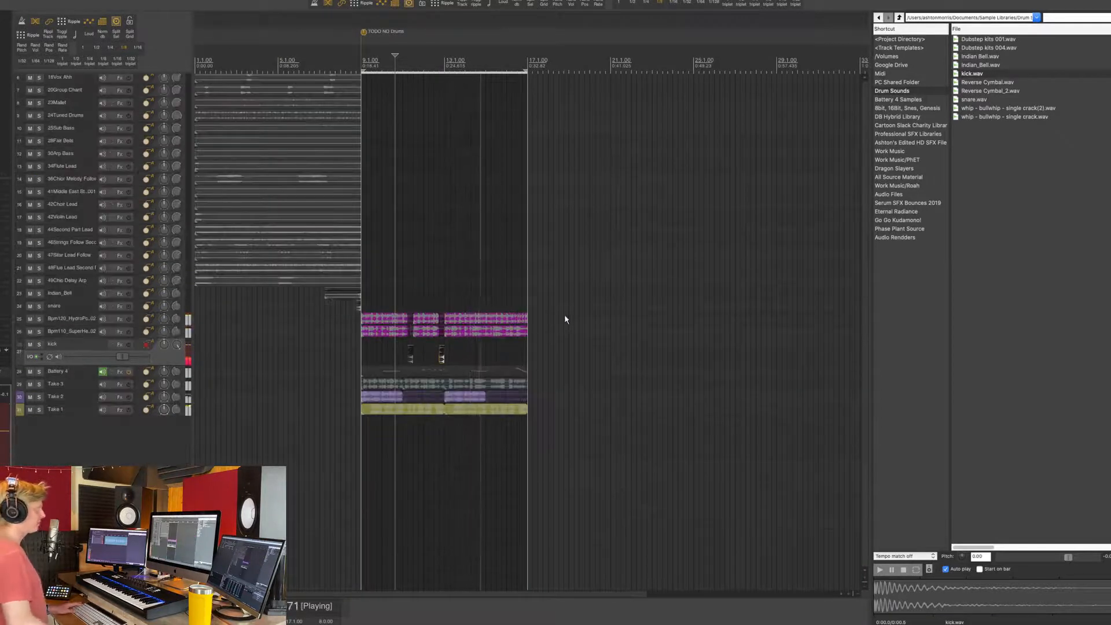
pyautogui.press('space')
pyautogui.click(278, 62)
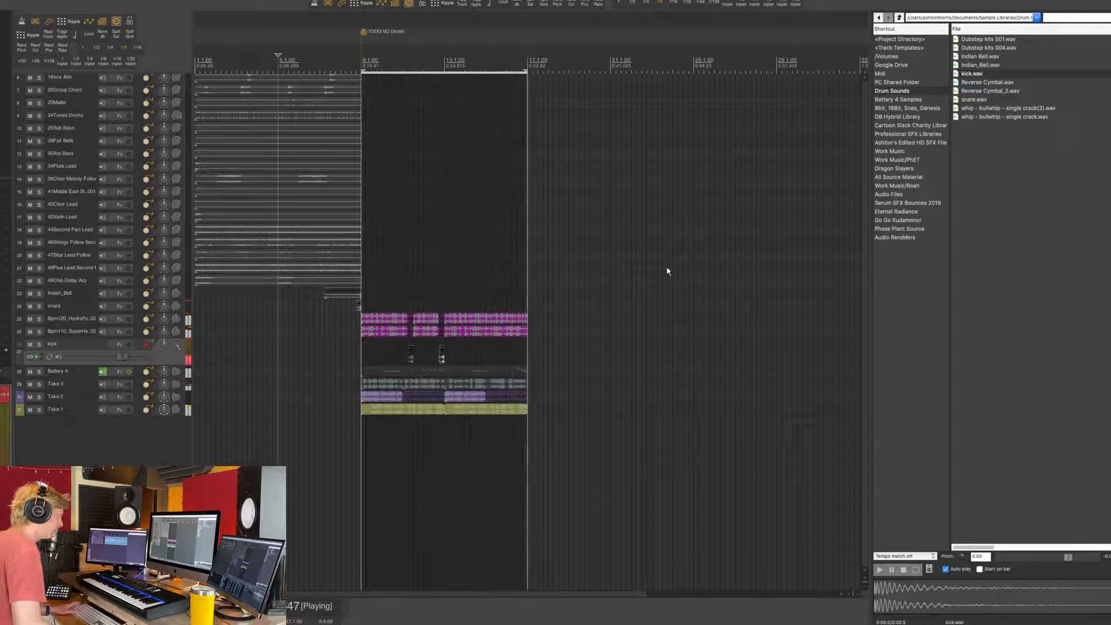
pyautogui.press('space')
# Step: Set the grid spacing to 1/16, and shorten the last HydroPower slice to a sixteenth note and duplicate it up to bar 17
pyautogui.scroll(10, 534, 298)
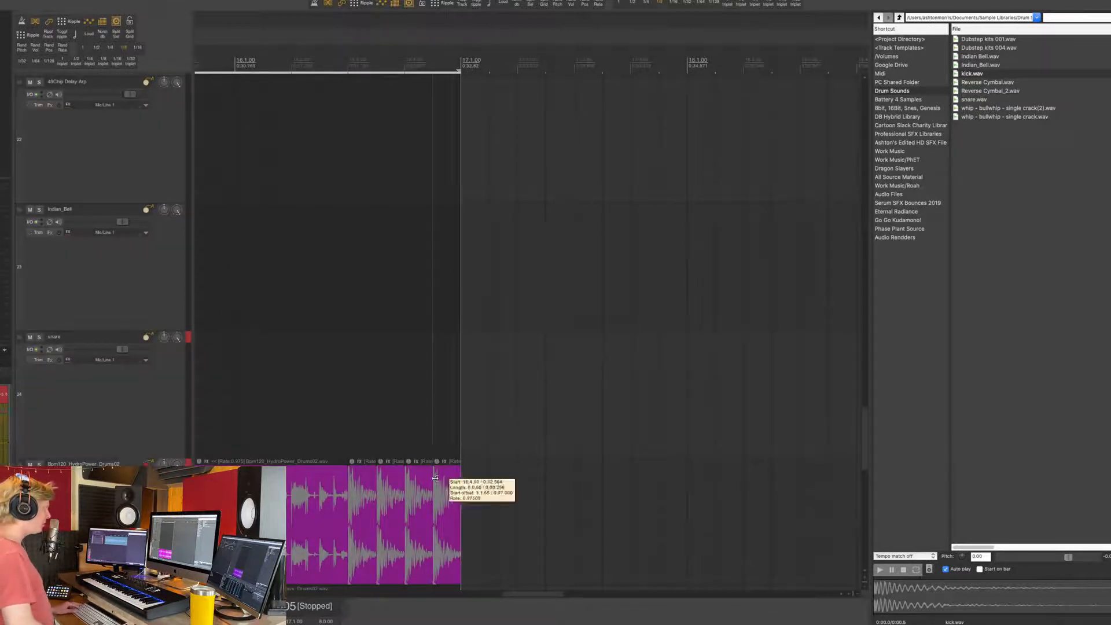
pyautogui.click(434, 520)
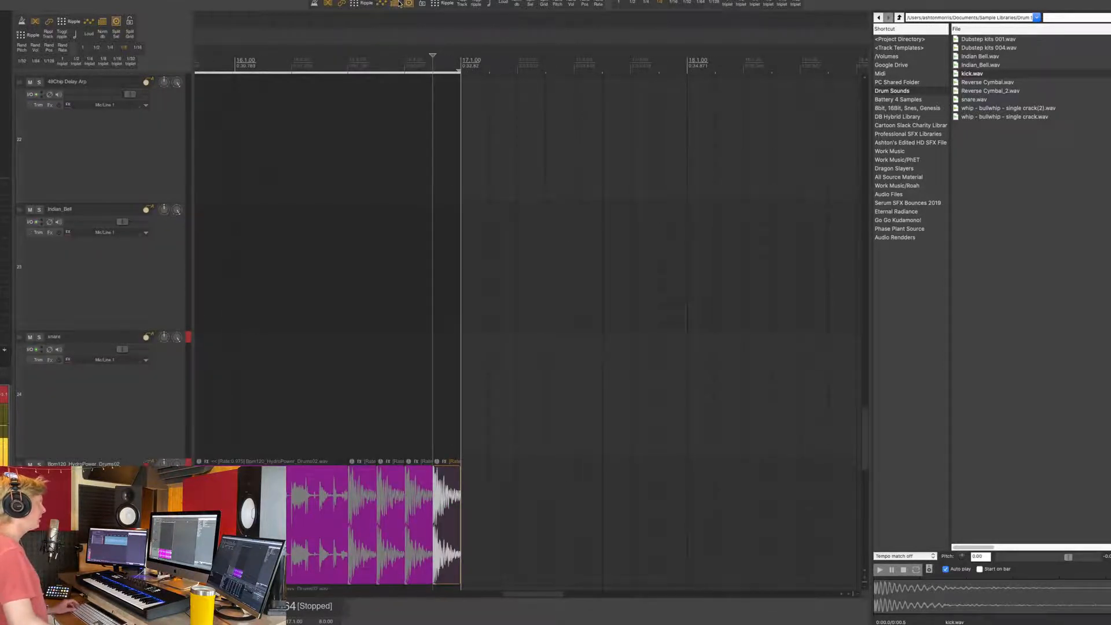
pyautogui.rightClick(398, 4)
pyautogui.click(567, 228)
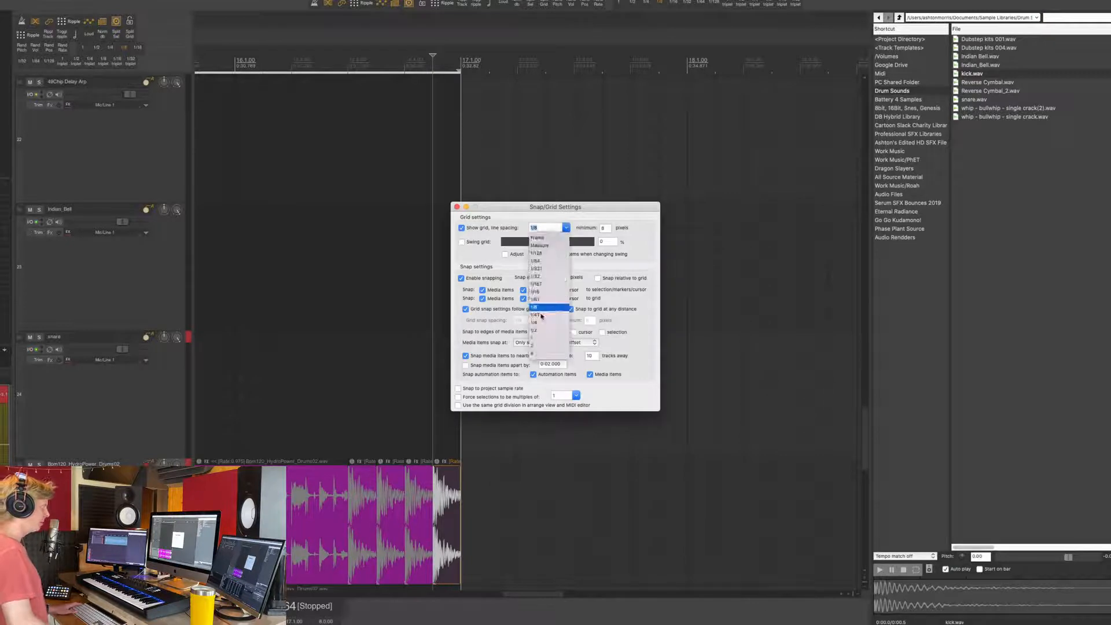
pyautogui.click(539, 293)
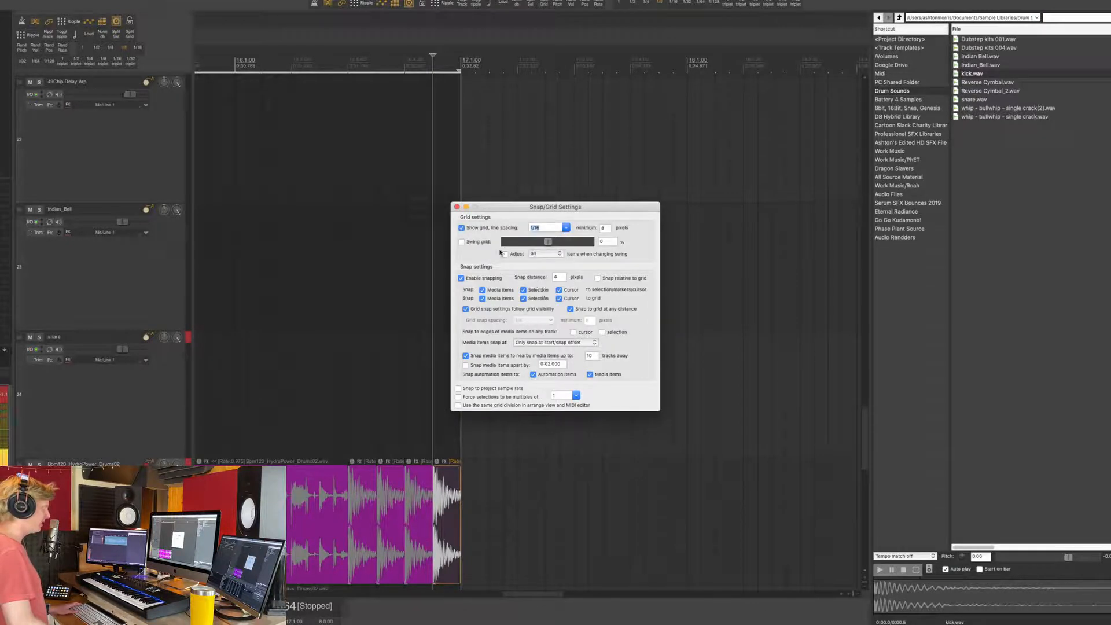
pyautogui.click(456, 208)
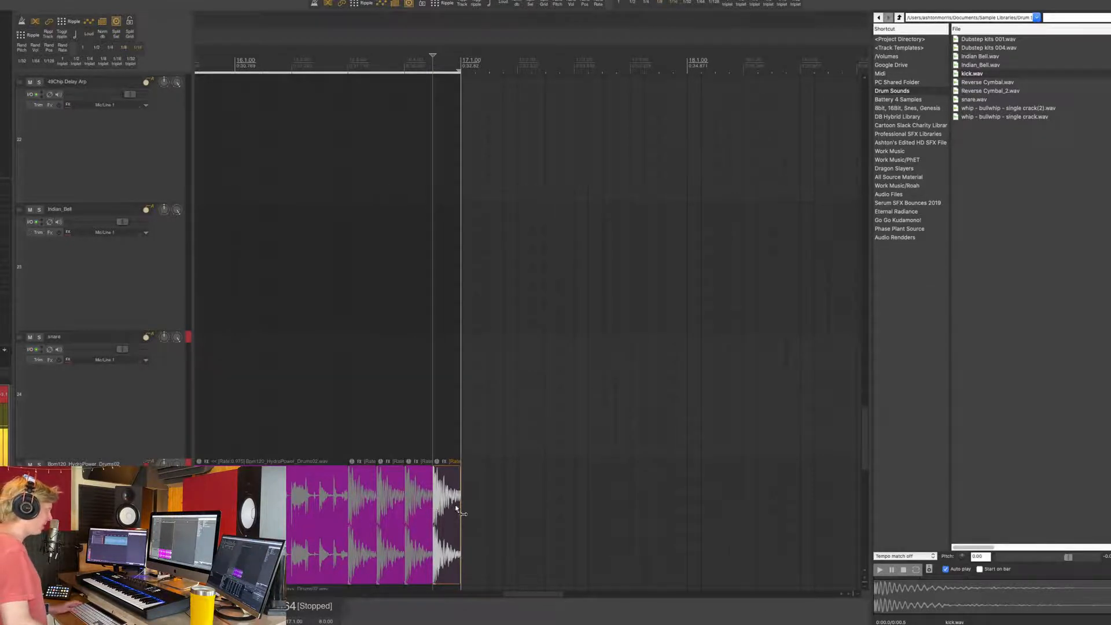
pyautogui.moveTo(457, 506); pyautogui.dragTo(443, 505)
pyautogui.press('super+d')
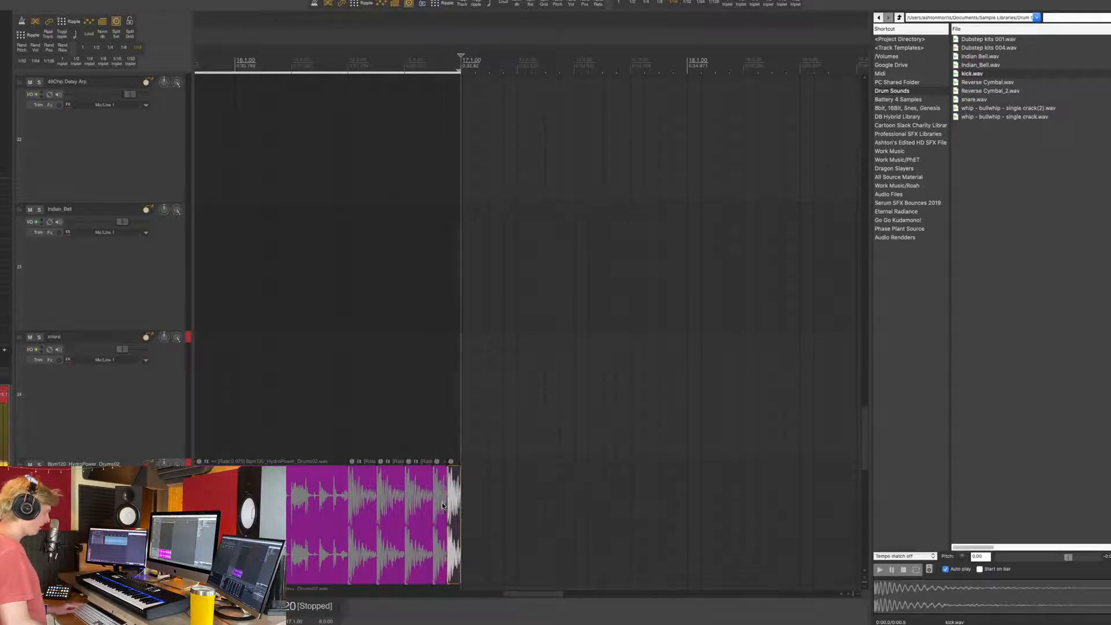
# Step: Glue the HydroPower roll slices before bar 17 into one item and add a take pitch envelope that rises across the roll
pyautogui.moveTo(369, 505); pyautogui.dragTo(364, 508)
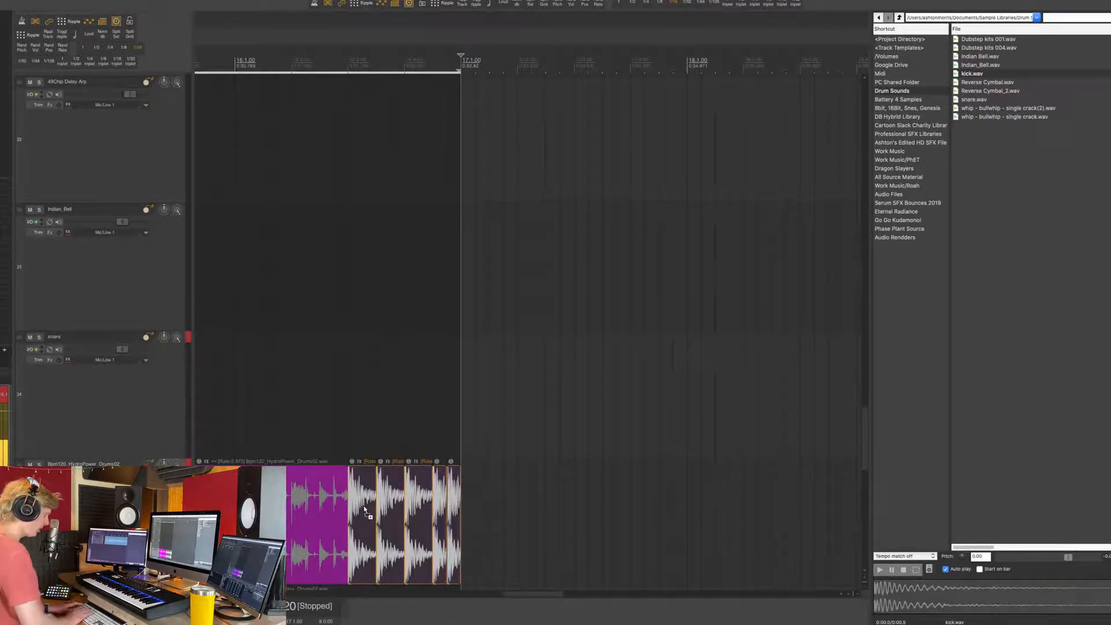
pyautogui.click(405, 506)
pyautogui.rightClick(405, 506)
pyautogui.moveTo(455, 361)
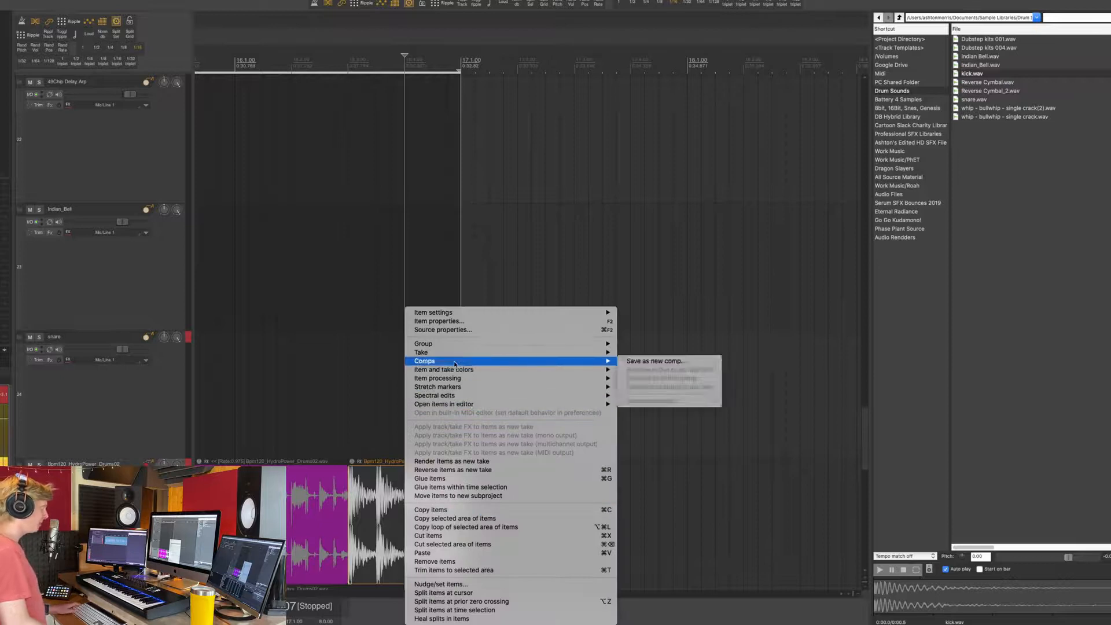
pyautogui.click(734, 459)
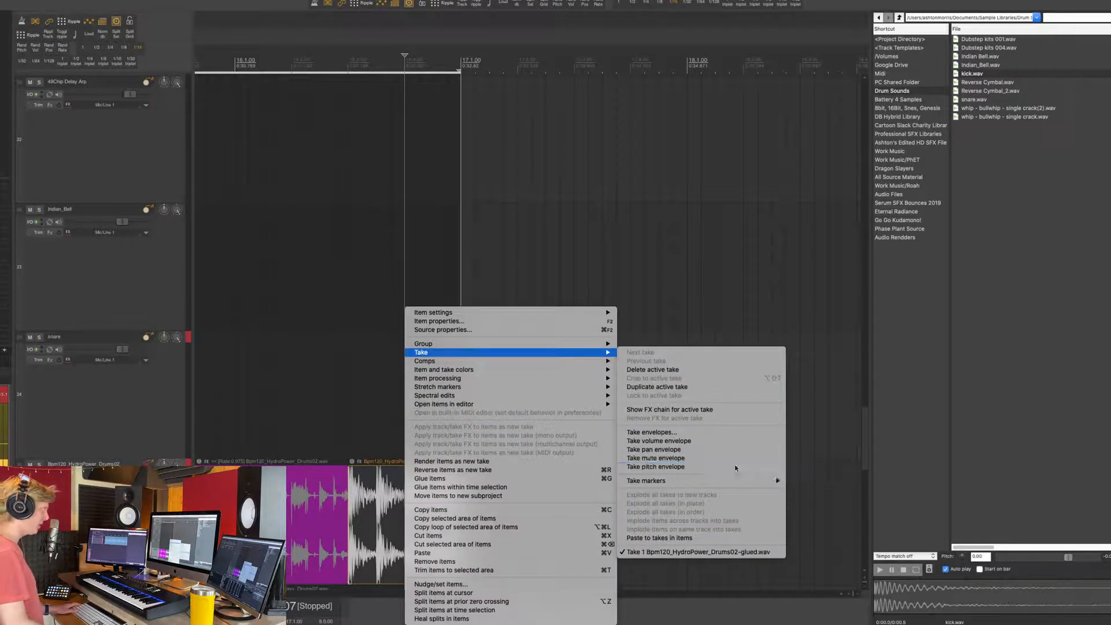
pyautogui.moveTo(450, 524); pyautogui.dragTo(477, 430)
# Step: Audition the pitch-rising drum roll from bar 16, and play the run-up to bar 17 from bar 15
pyautogui.click(264, 346)
pyautogui.press('space')
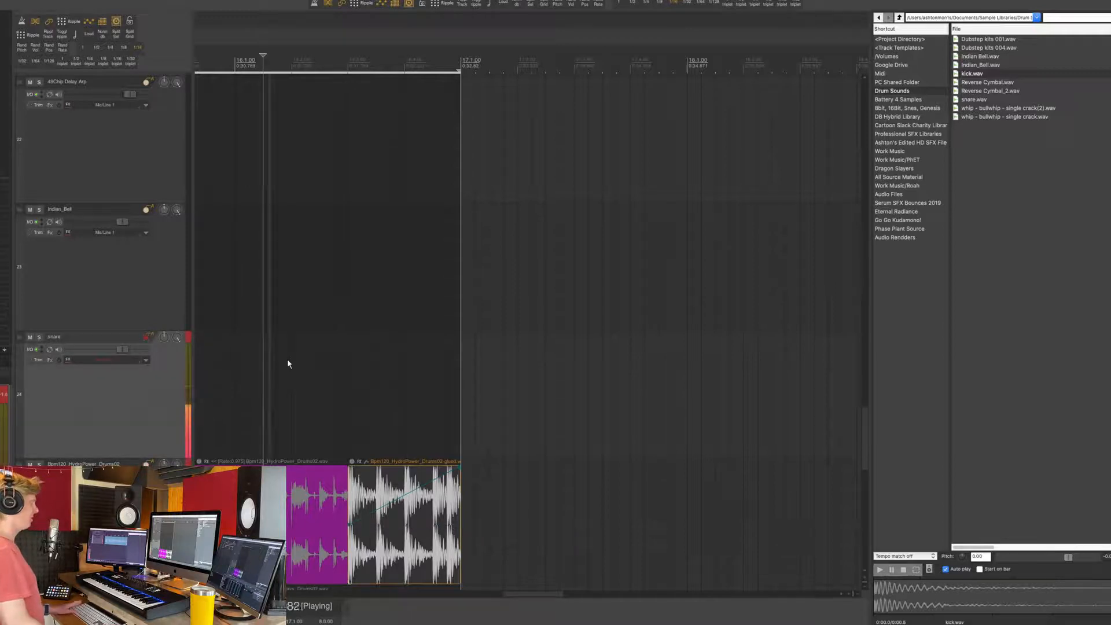
pyautogui.scroll(-10, 289, 361)
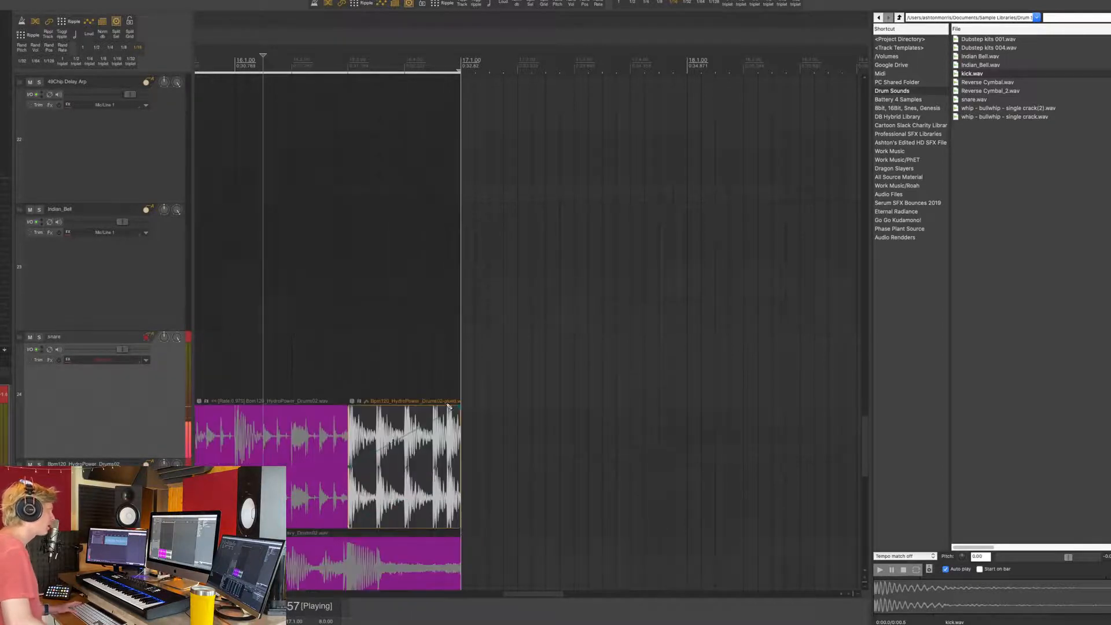
pyautogui.scroll(-4, 338, 159)
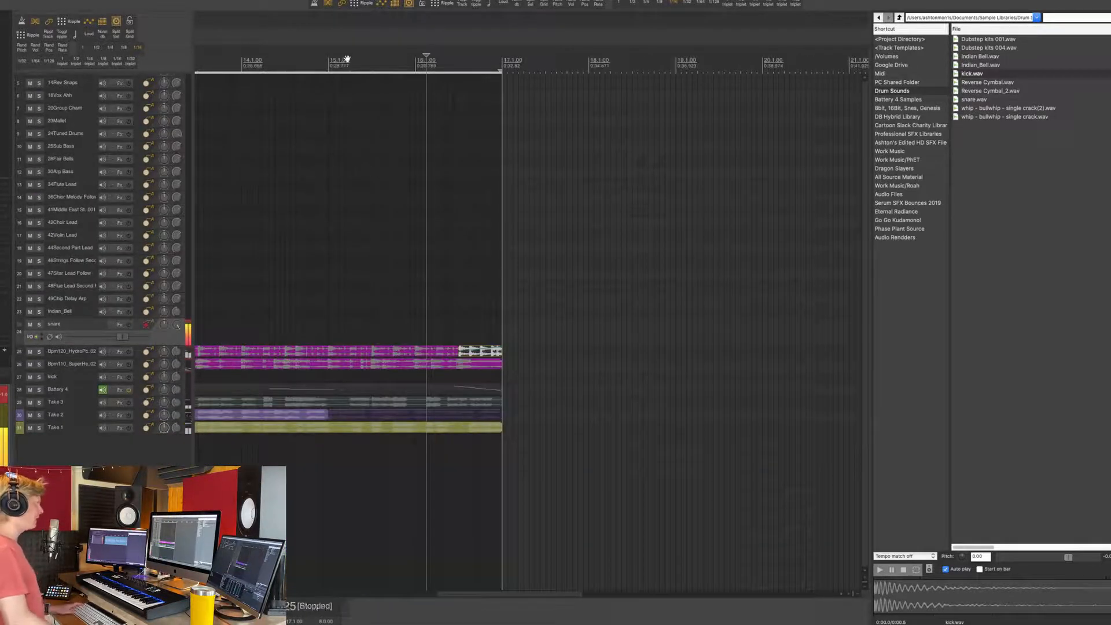
pyautogui.scroll(-8, 575, 303)
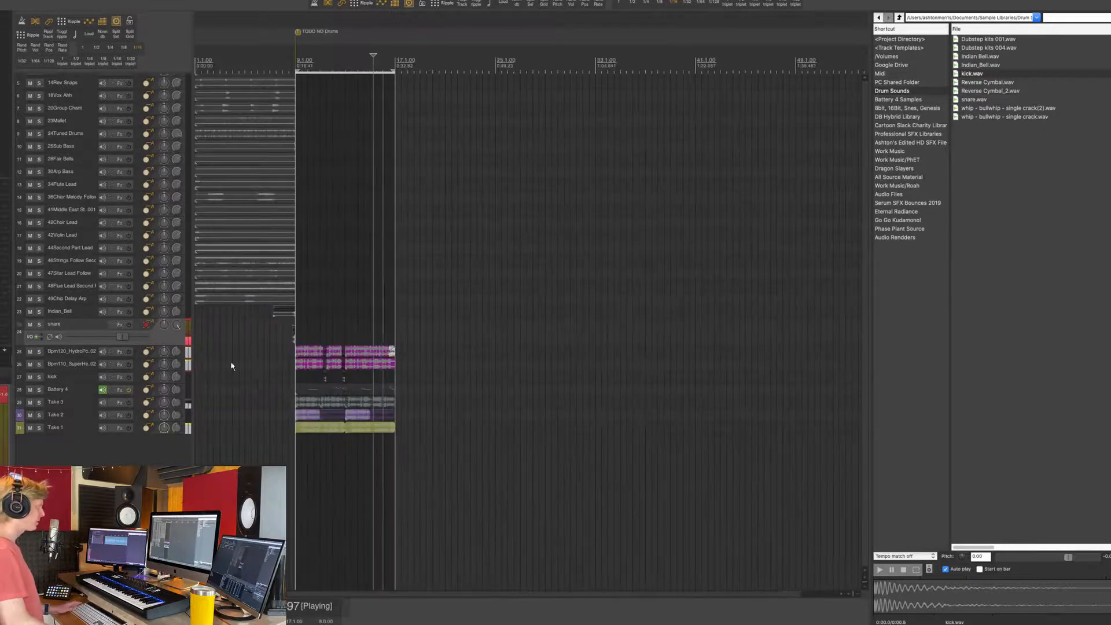
pyautogui.press('space')
# Step: Copy the reversed Indian_Bell and reversed snare items from before bar 9 so that both lead up to bar 17
pyautogui.click(290, 321)
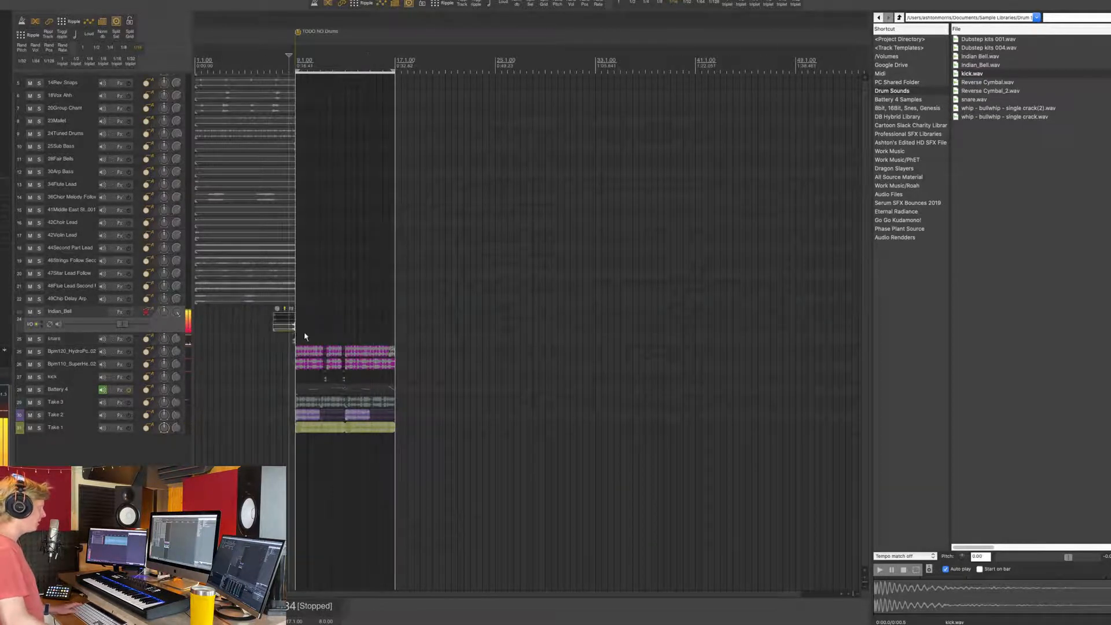
pyautogui.moveTo(291, 313); pyautogui.dragTo(410, 319)
pyautogui.moveTo(420, 373); pyautogui.dragTo(378, 317)
pyautogui.moveTo(498, 303); pyautogui.dragTo(447, 359)
pyautogui.scroll(-5, 424, 359)
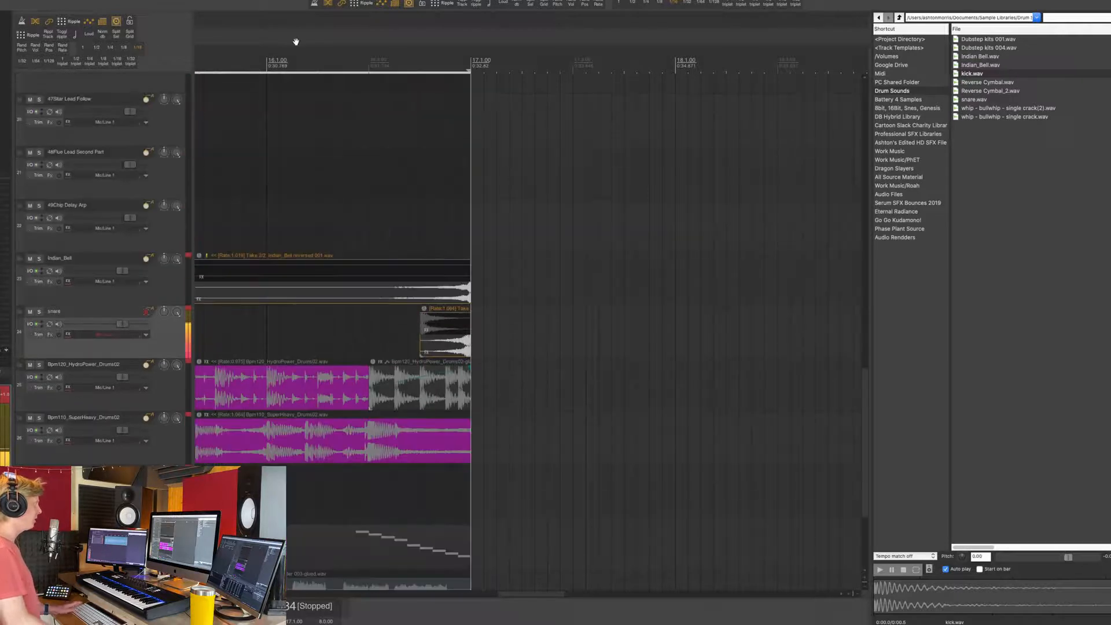
# Step: Audition the copied reversed bell and snare in the run-up to bar 17
pyautogui.press('space')
pyautogui.scroll(-5, 421, 240)
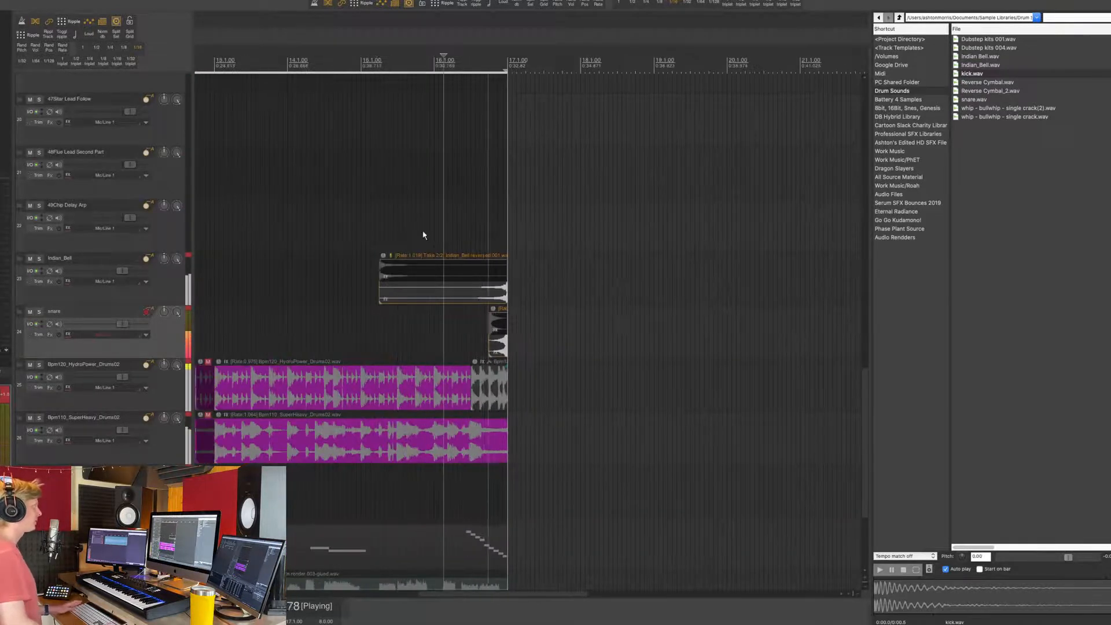
pyautogui.scroll(-8, 558, 298)
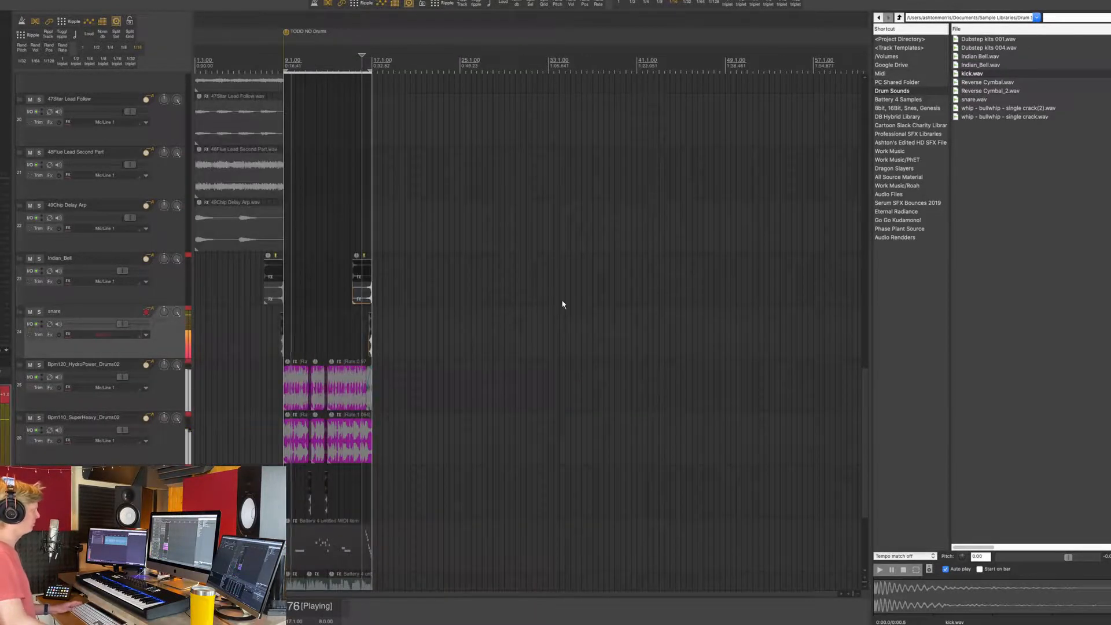
pyautogui.press('space')
# Step: Extend the Battery 4 MIDI item past bar 17, and resample it to a new track named Take 4
pyautogui.click(84, 391)
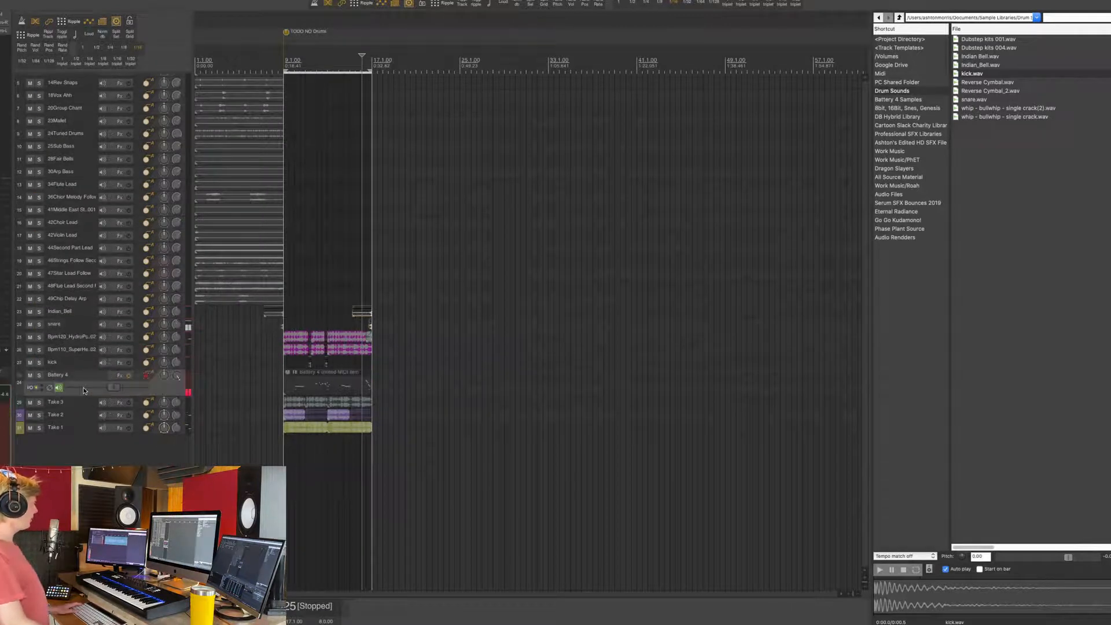
pyautogui.click(365, 390)
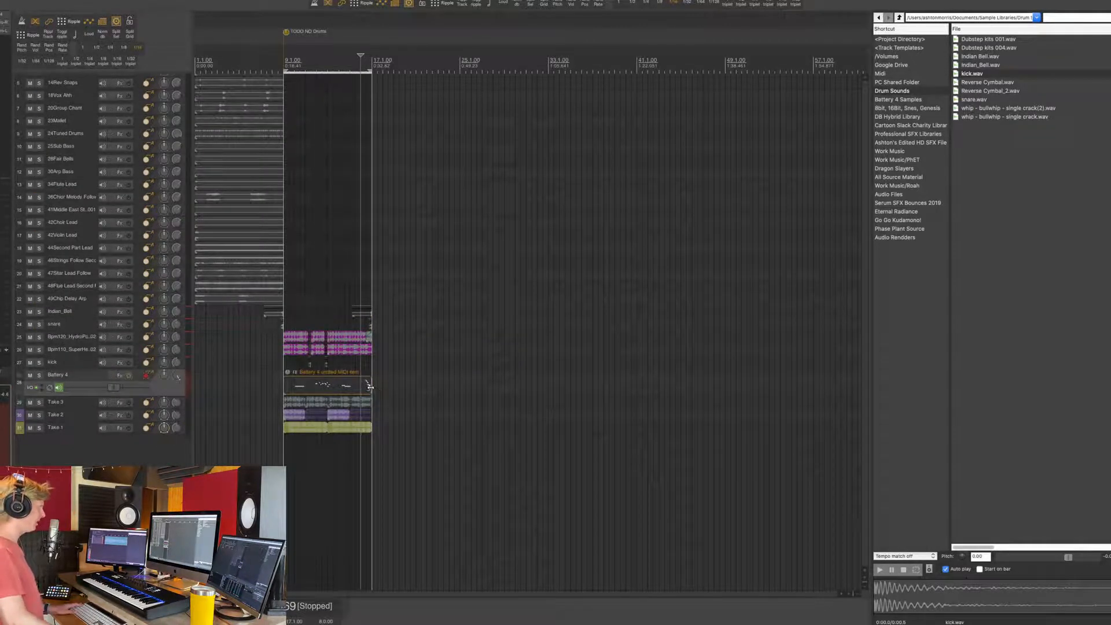
pyautogui.moveTo(370, 387); pyautogui.dragTo(409, 387)
pyautogui.click(398, 384)
pyautogui.hotkey('ctrl', 'shift', 'p')
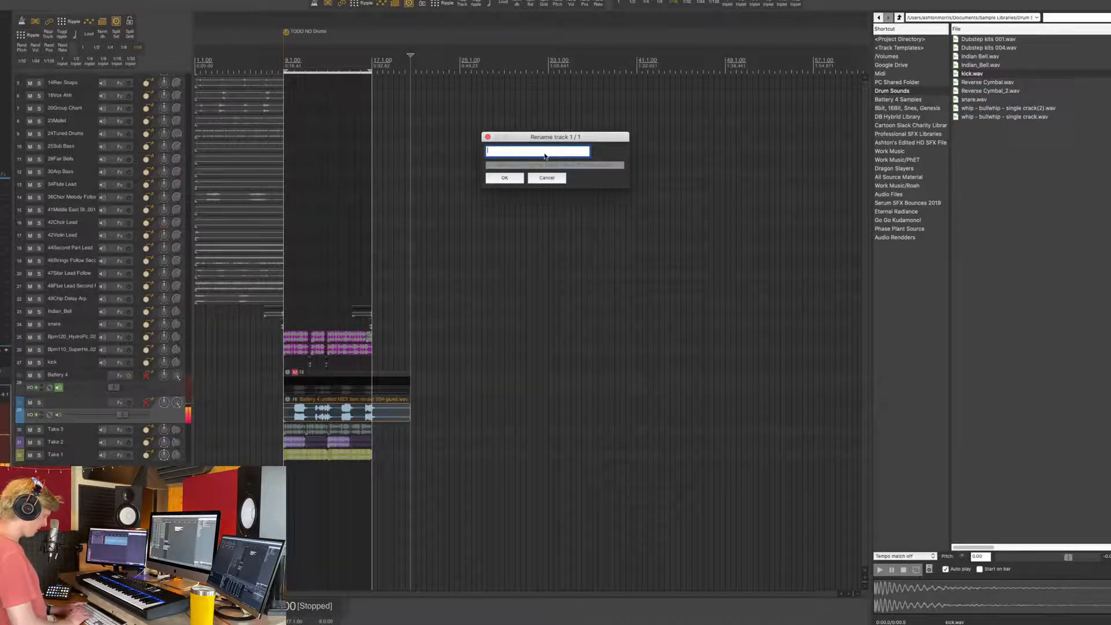
pyautogui.write('Take 4')
pyautogui.press('Return')
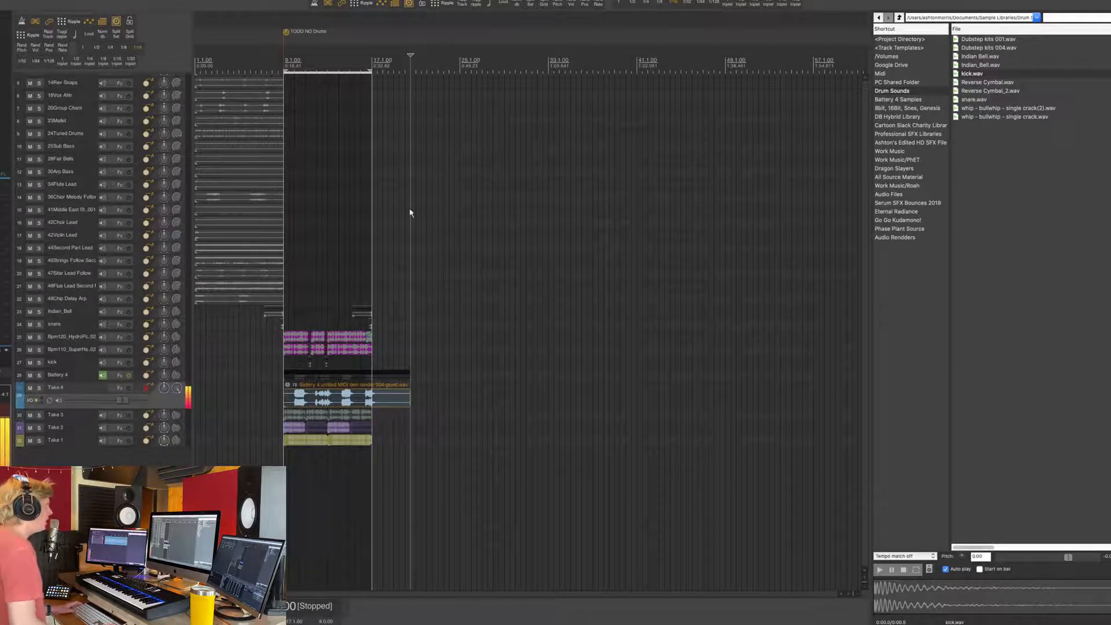
# Step: Delete the used MIDI item from the Battery 4 track
pyautogui.click(64, 375)
pyautogui.click(329, 388)
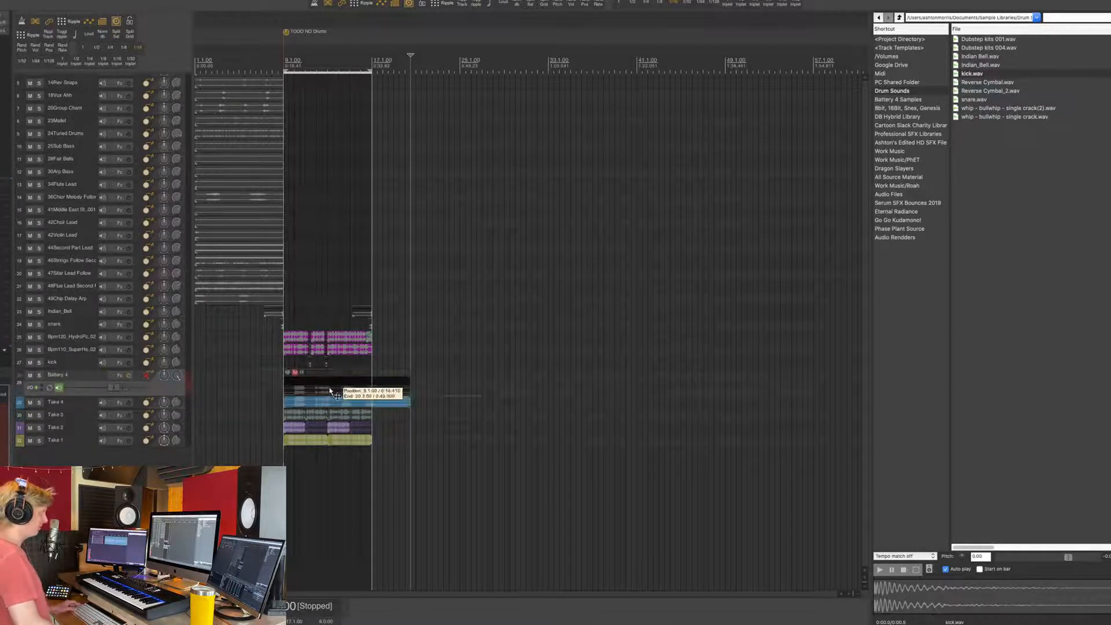
pyautogui.press('Delete')
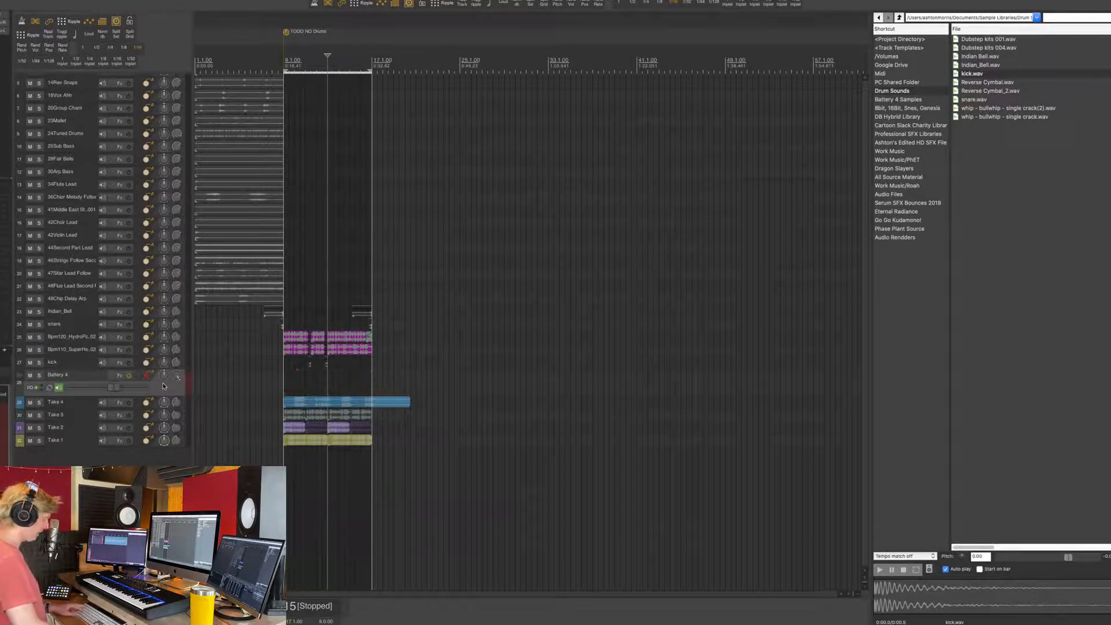
# Step: Select all loaded sample cells in Battery, C1 to D12, and set their tuning to 24 st
pyautogui.press('f')
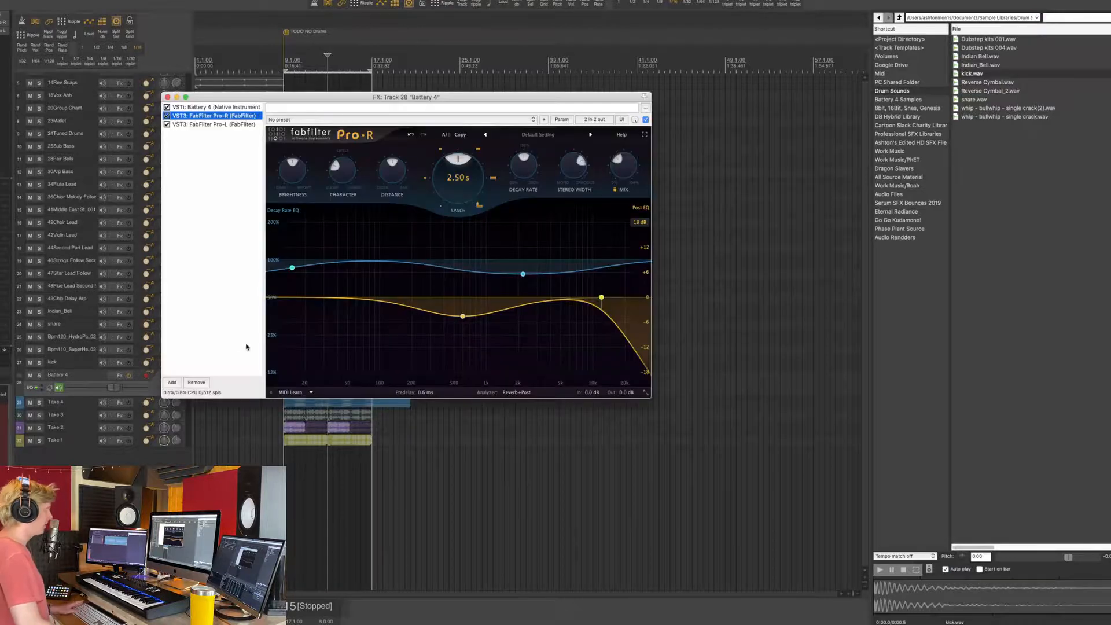
pyautogui.click(219, 108)
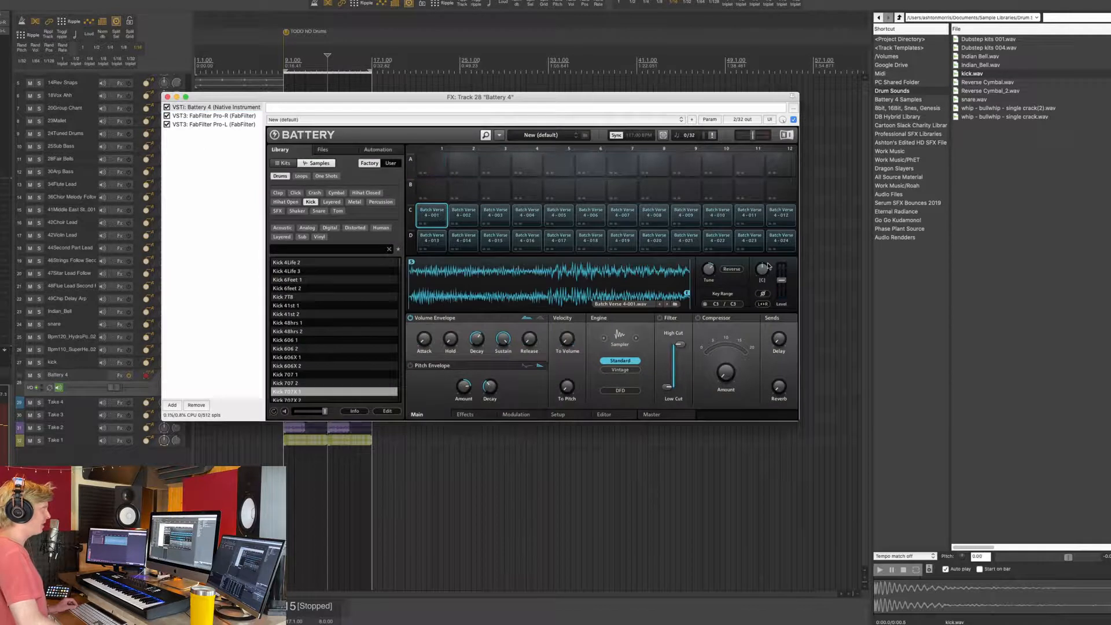
pyautogui.click(780, 243)
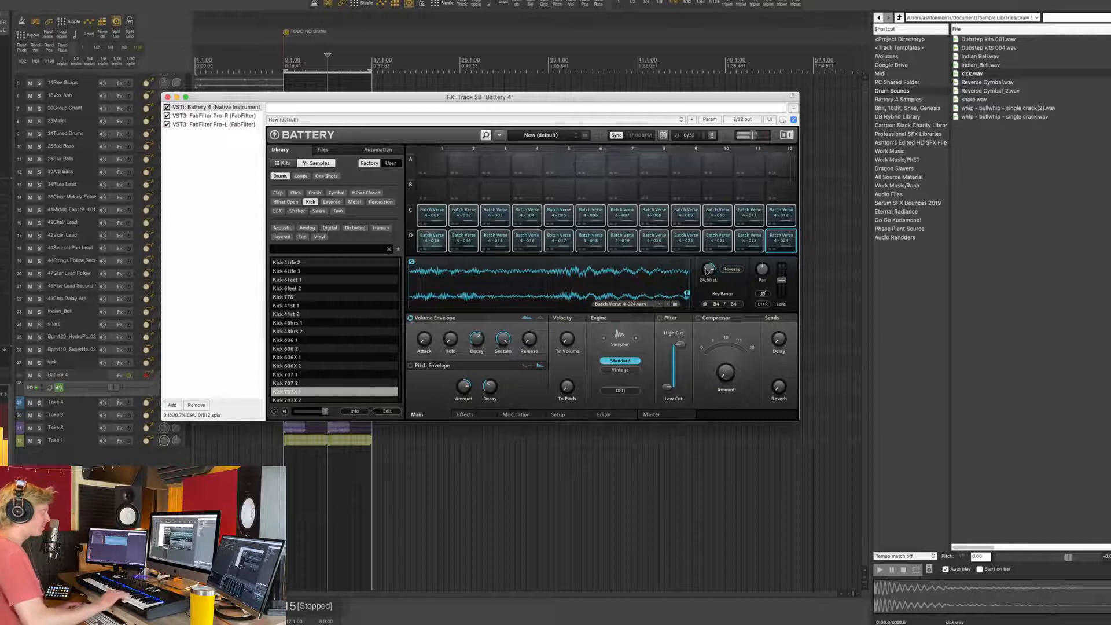
# Step: Insert the EchoBoy delay from the Ashton's Effects folder between Pro-R and Pro-L on the Battery 4 track
pyautogui.click(1015, 213)
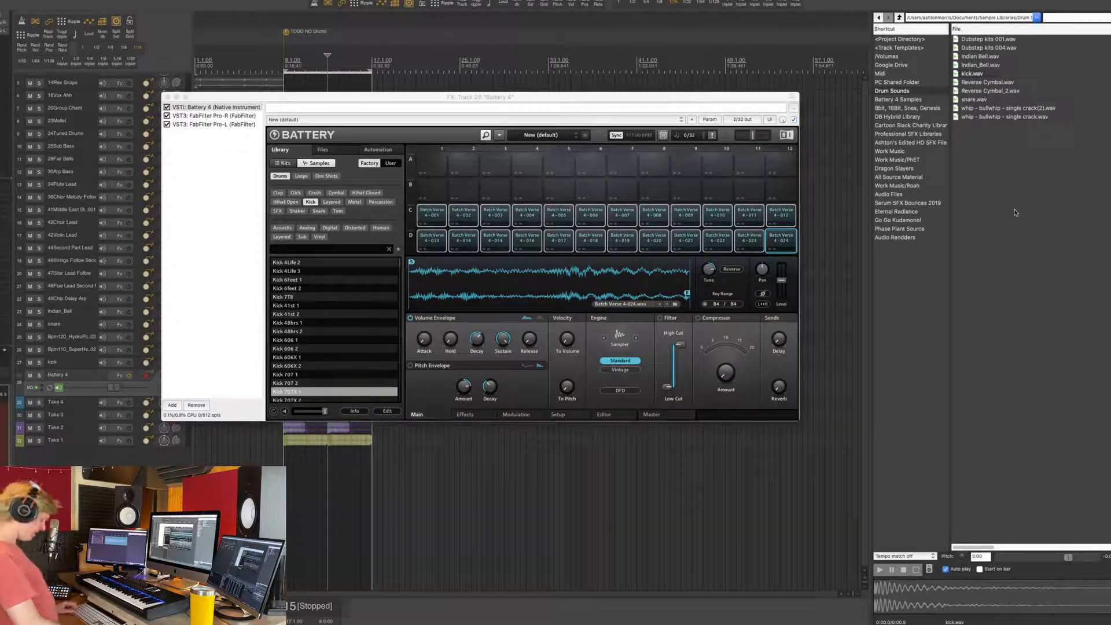
pyautogui.press('`')
pyautogui.press('`')
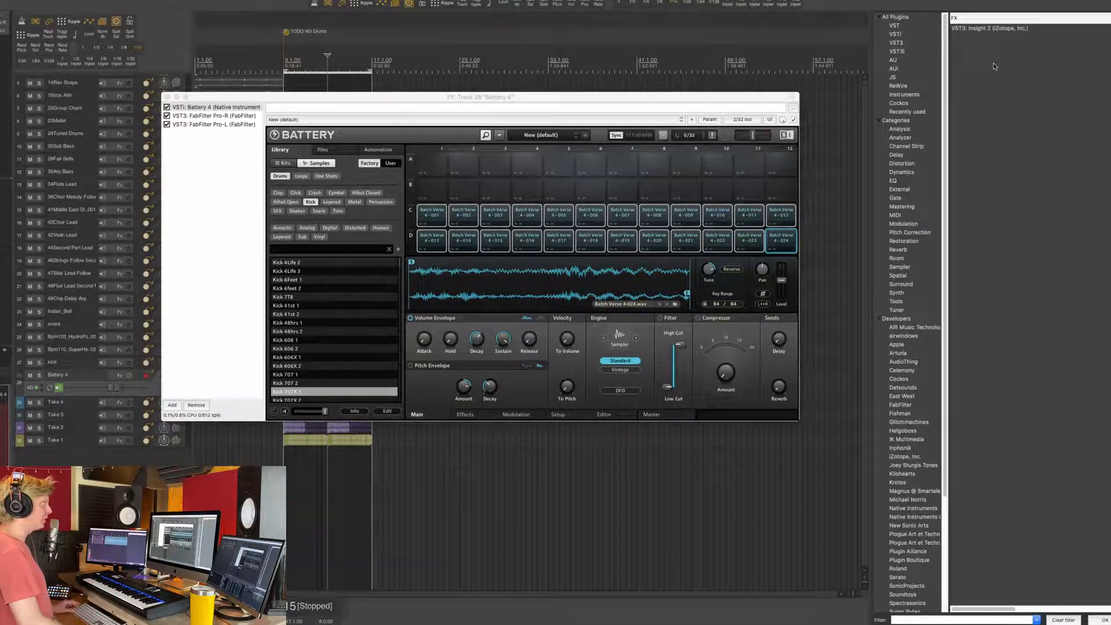
pyautogui.scroll(-5, 896, 590)
pyautogui.click(907, 566)
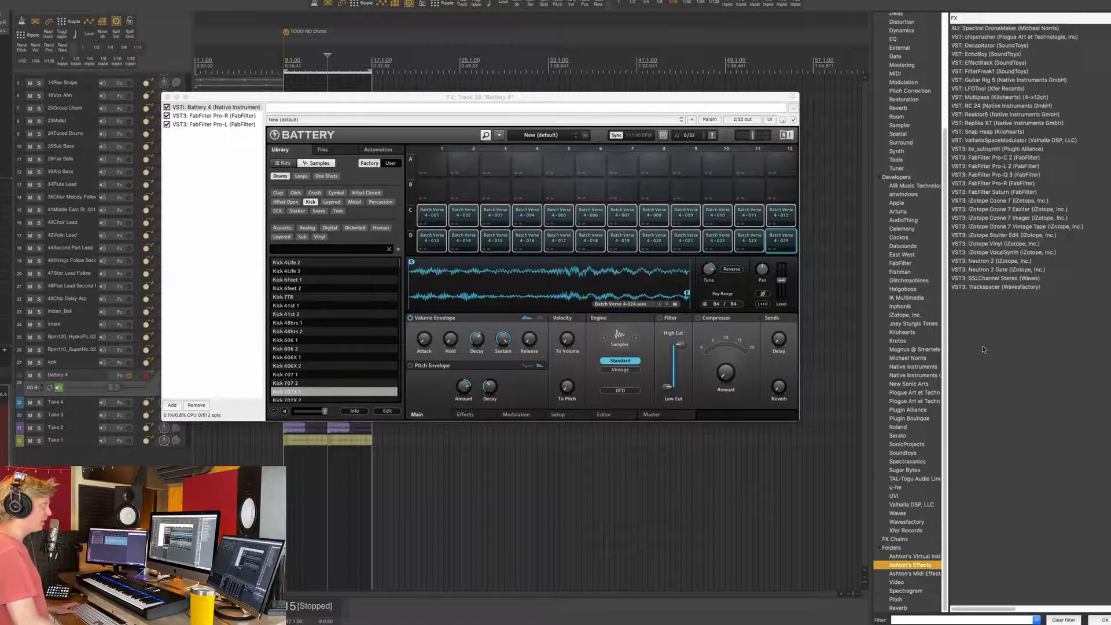
pyautogui.moveTo(995, 54); pyautogui.dragTo(317, 102)
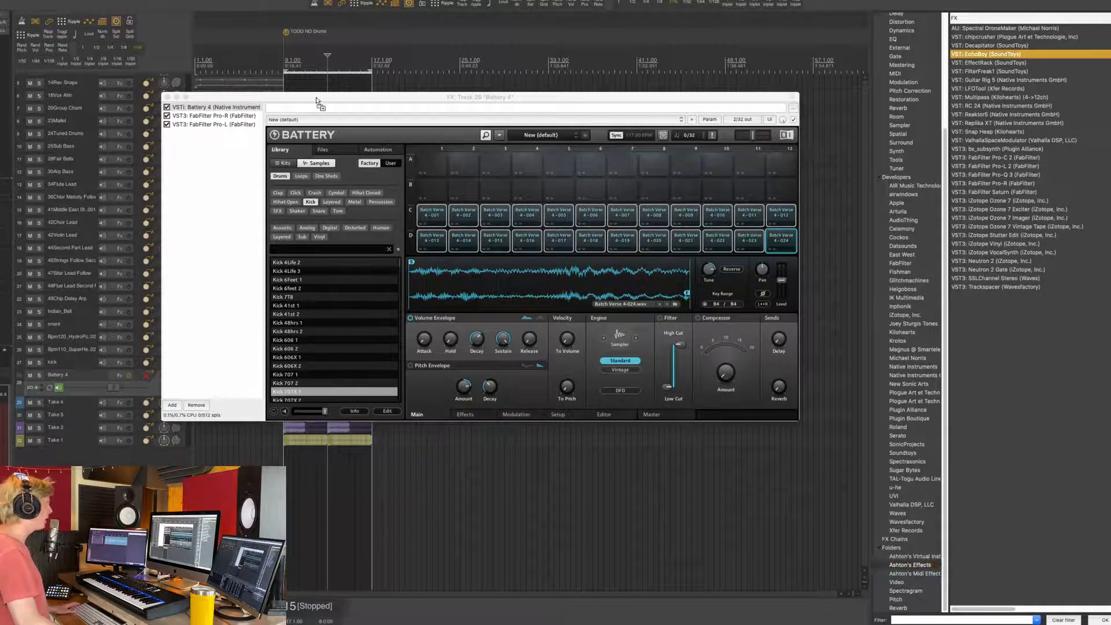
pyautogui.moveTo(224, 121); pyautogui.dragTo(223, 123)
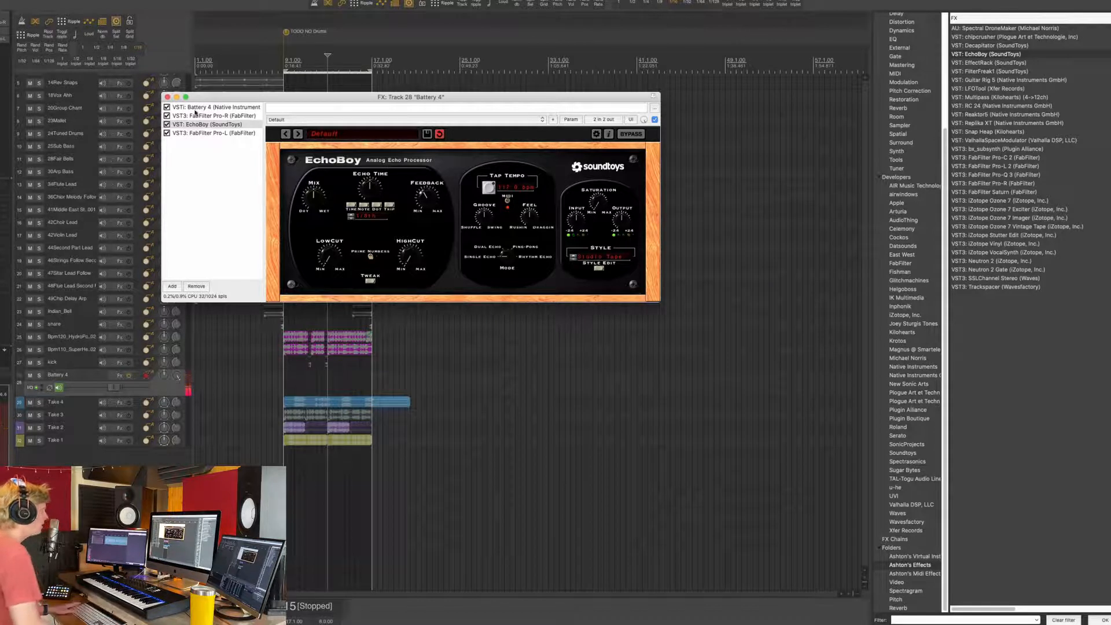
pyautogui.click(167, 97)
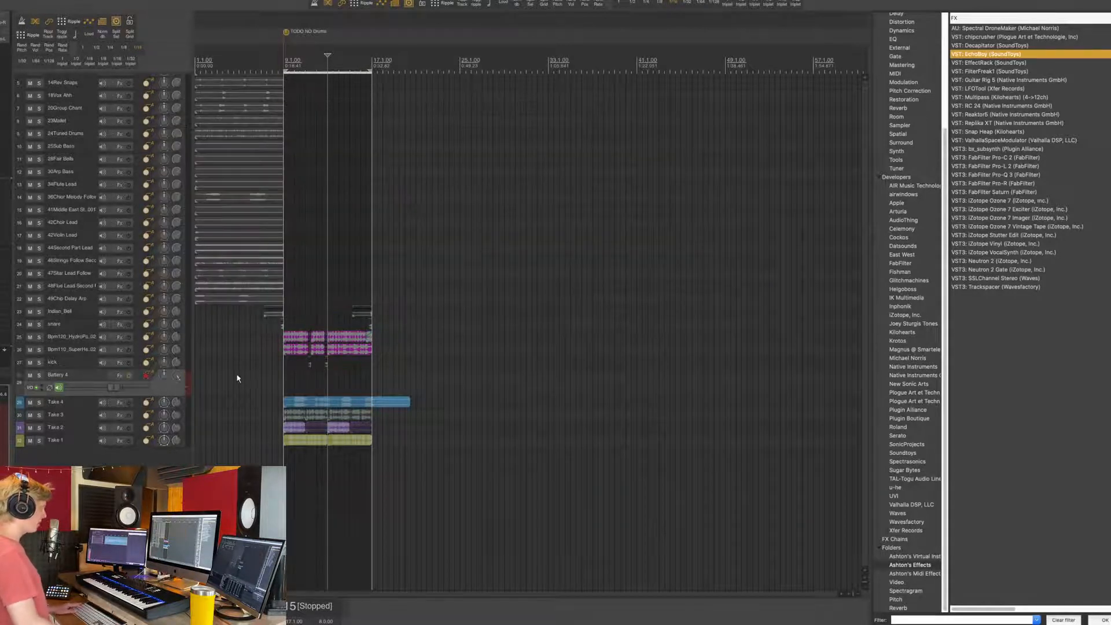
# Step: Record a new Battery 4 MIDI performance over bars 9 to 17, and resample it to a new track named Take 5
pyautogui.click(283, 377)
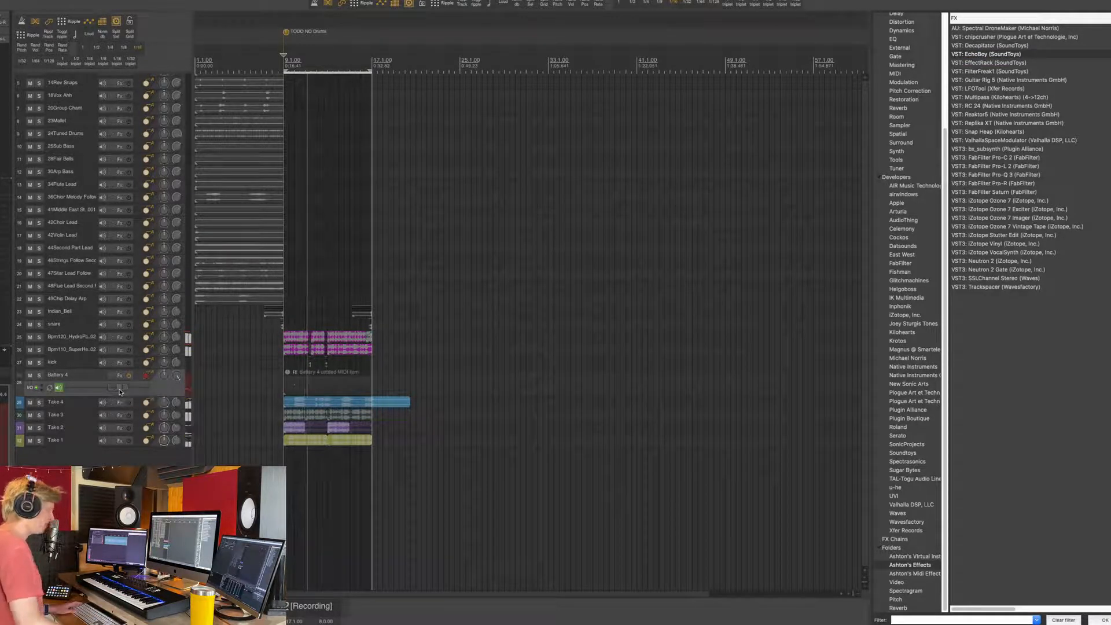
pyautogui.moveTo(119, 393)
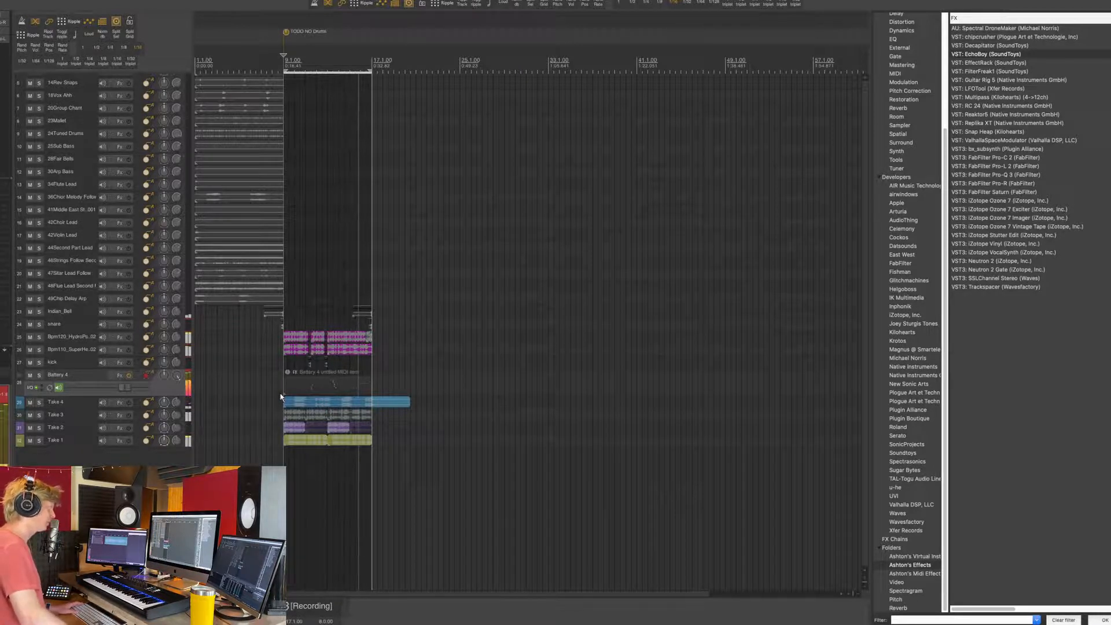
pyautogui.click(337, 388)
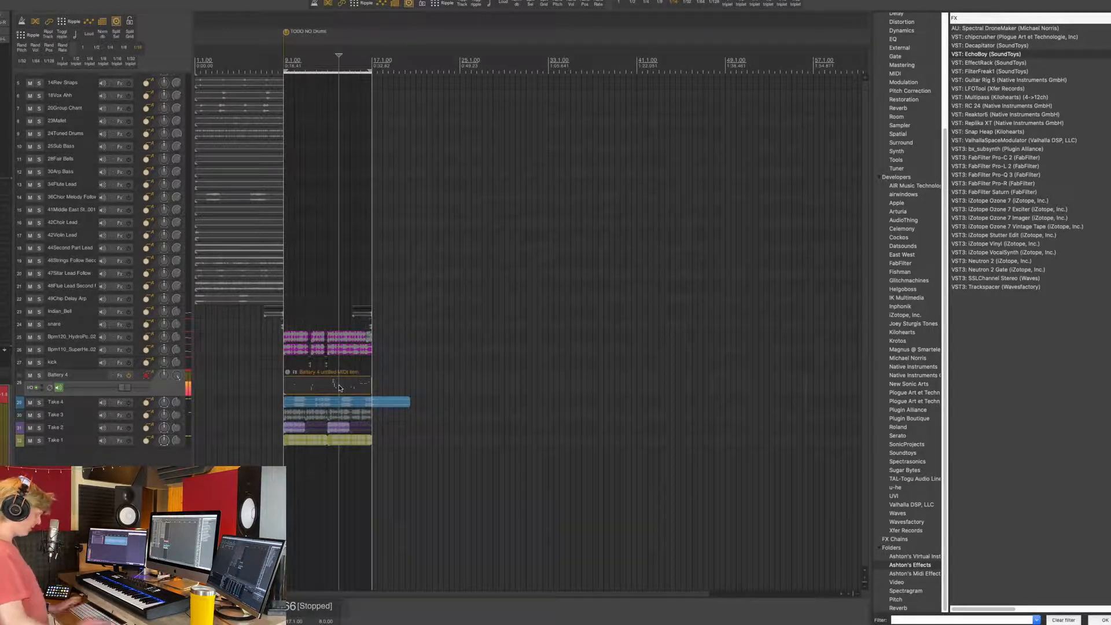
pyautogui.hotkey('ctrl', 'shift', 'f')
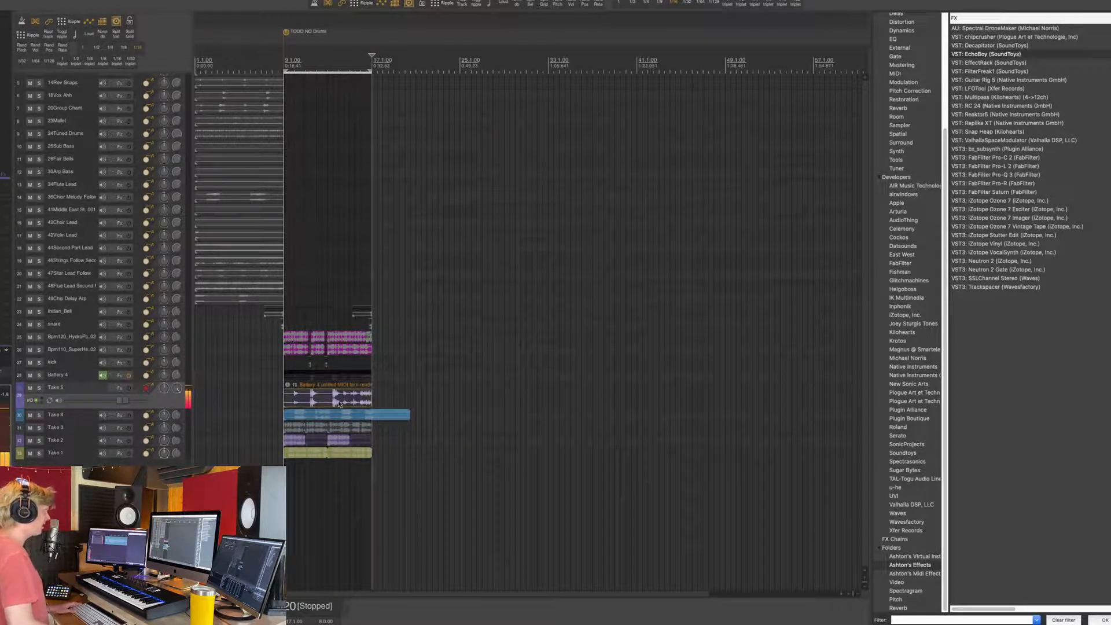
# Step: Reverse the Take 5 item, and audition it from bar 9
pyautogui.click(339, 403)
pyautogui.press('super+r')
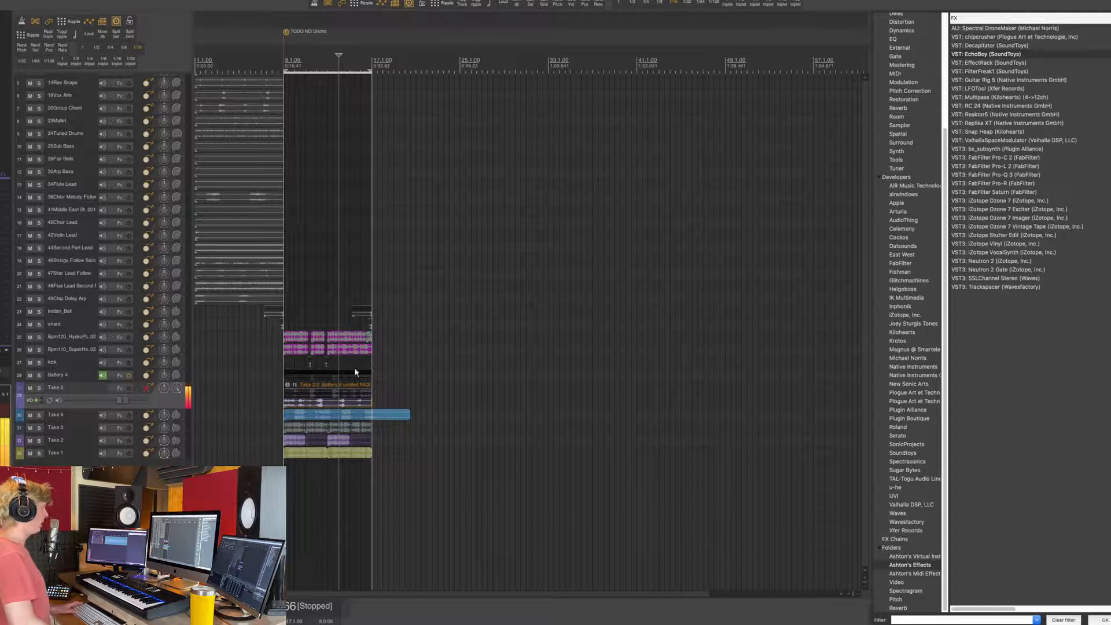
pyautogui.press('space')
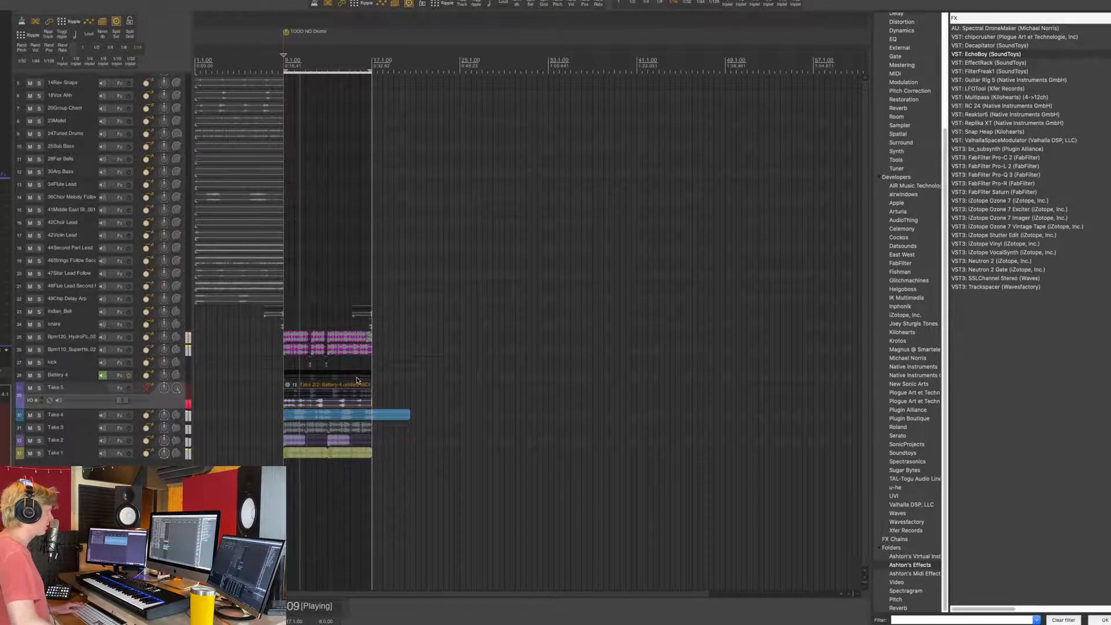
pyautogui.press('space')
# Step: Slide the reversed Take 5 item back to about bar 8, so its swell ends with the first reversed kick gap
pyautogui.moveTo(261, 367); pyautogui.dragTo(346, 411)
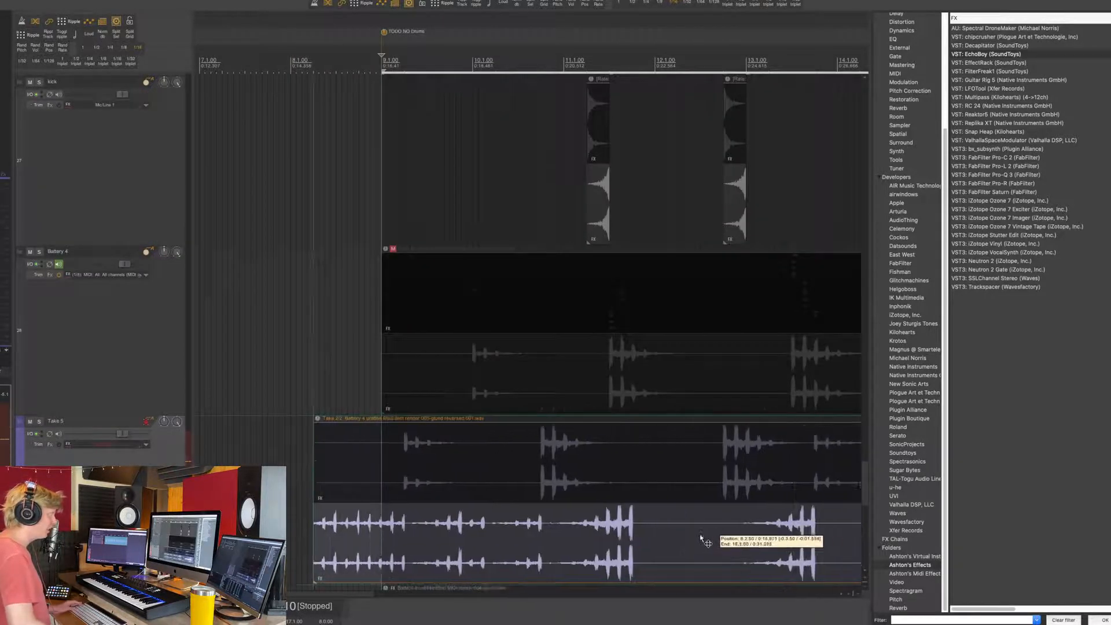
pyautogui.click(689, 533)
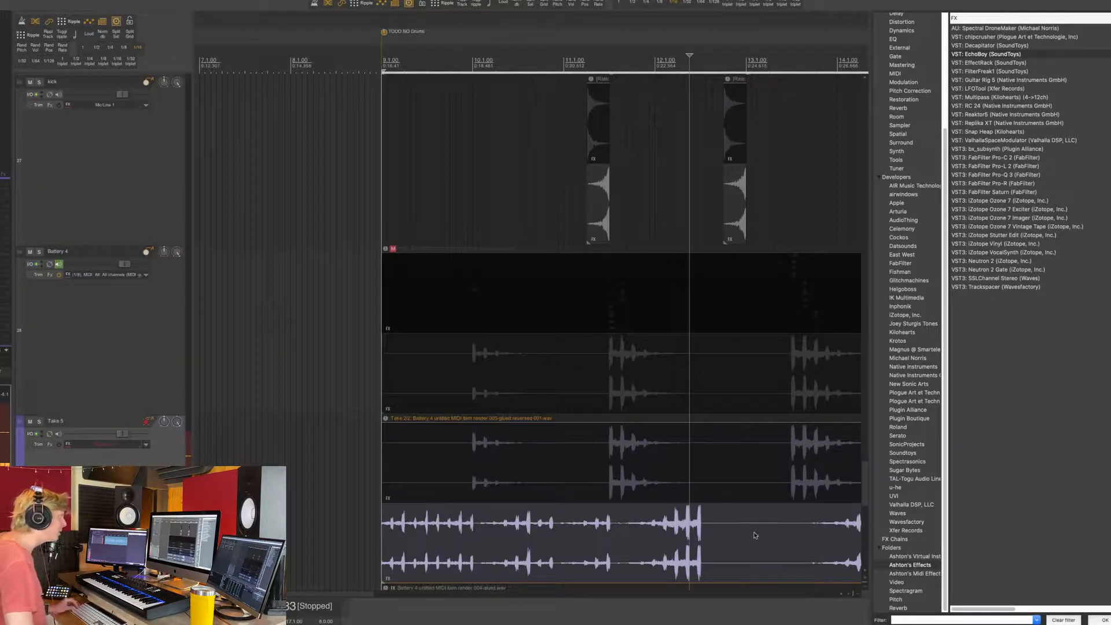
pyautogui.click(728, 538)
pyautogui.moveTo(742, 533); pyautogui.dragTo(673, 525)
pyautogui.scroll(-5, 623, 171)
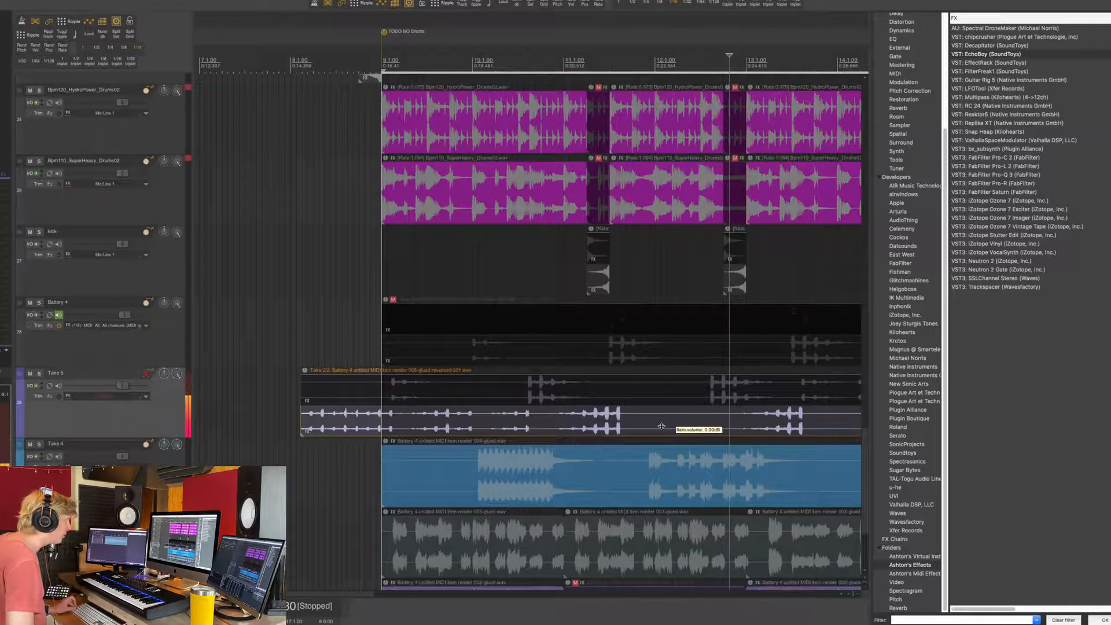
pyautogui.moveTo(650, 421); pyautogui.dragTo(650, 421)
# Step: Play the section from bar 10, and lower the Take 5 track volume to about -3 dB
pyautogui.click(496, 56)
pyautogui.press('space')
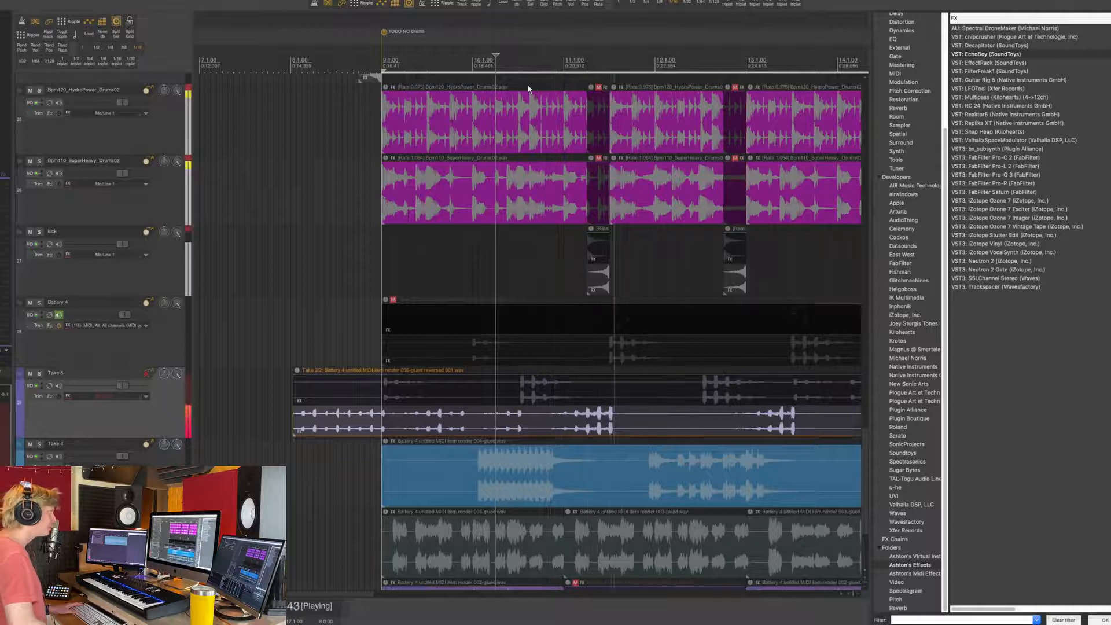
pyautogui.scroll(-3, 528, 89)
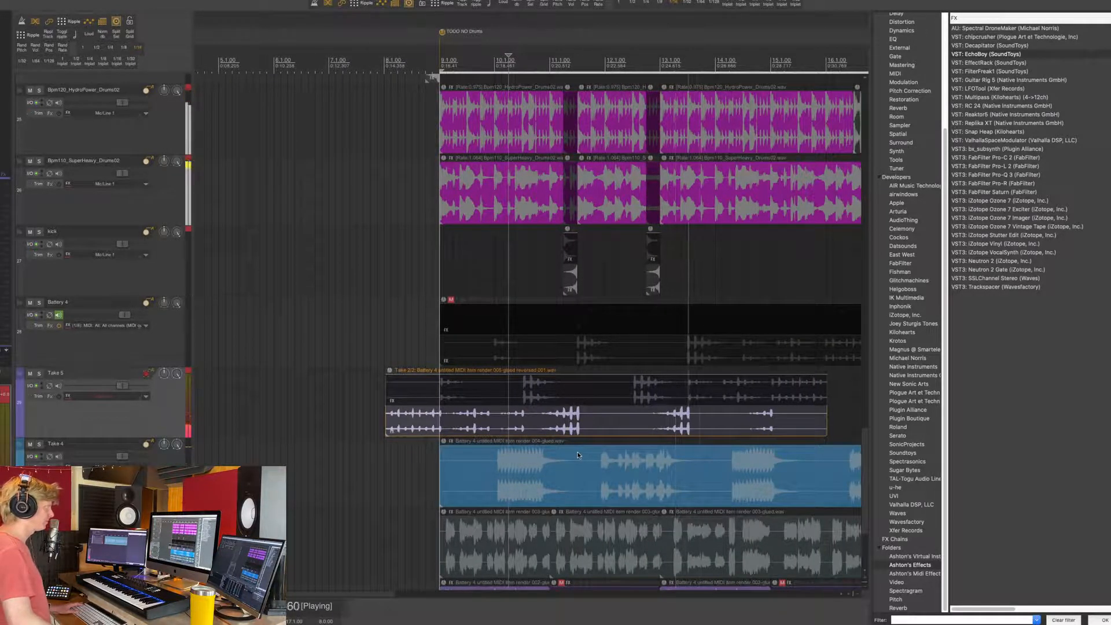
pyautogui.moveTo(123, 386); pyautogui.dragTo(119, 387)
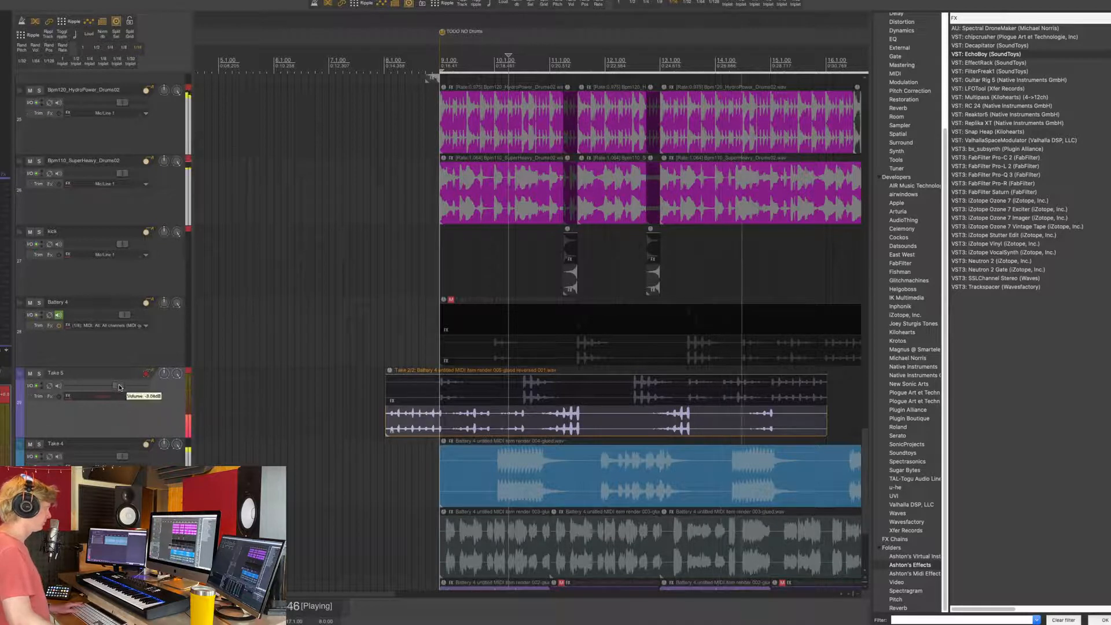
pyautogui.scroll(-3, 578, 388)
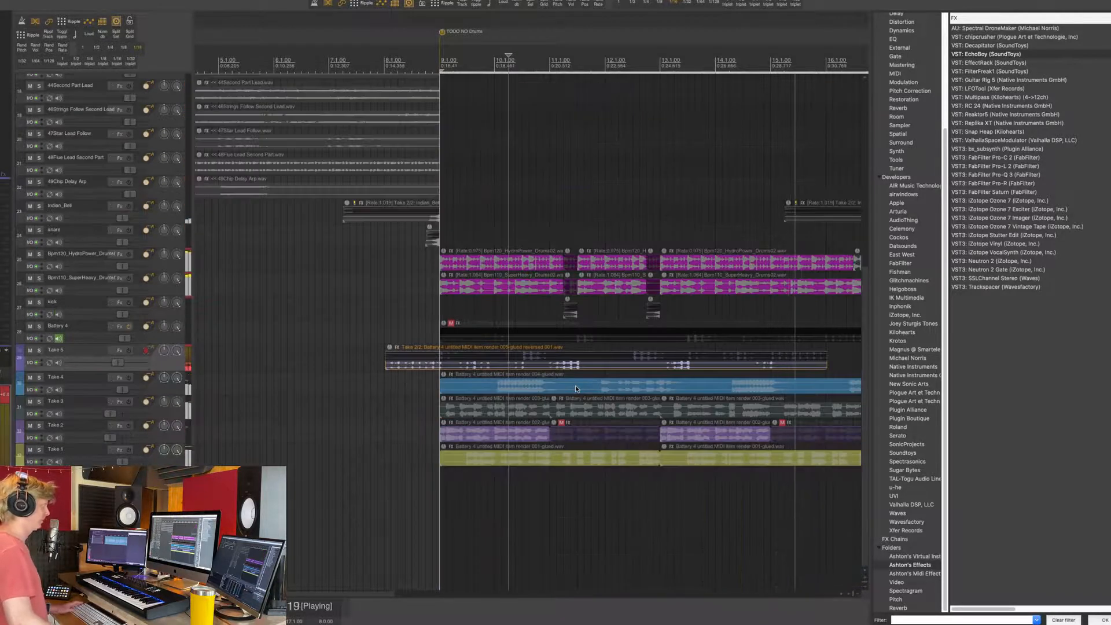
pyautogui.press('space')
# Step: Split the Take 5 item one beat before bar 11 and at the first reversed kick's end, and fade in the middle piece
pyautogui.moveTo(496, 297); pyautogui.dragTo(635, 441)
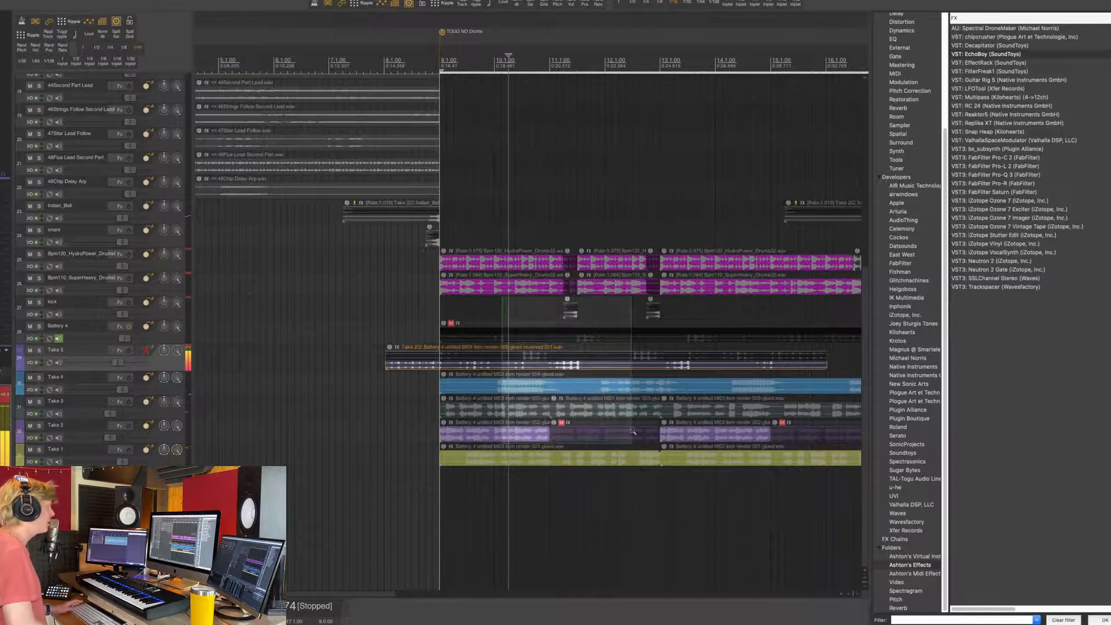
pyautogui.moveTo(595, 315); pyautogui.dragTo(602, 309)
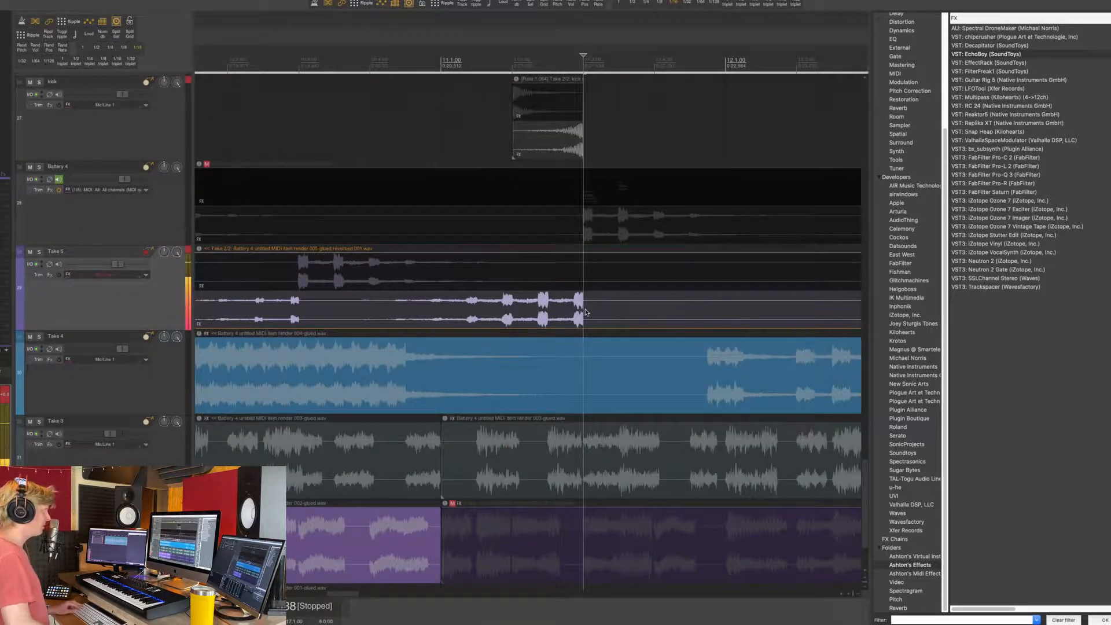
pyautogui.click(450, 144)
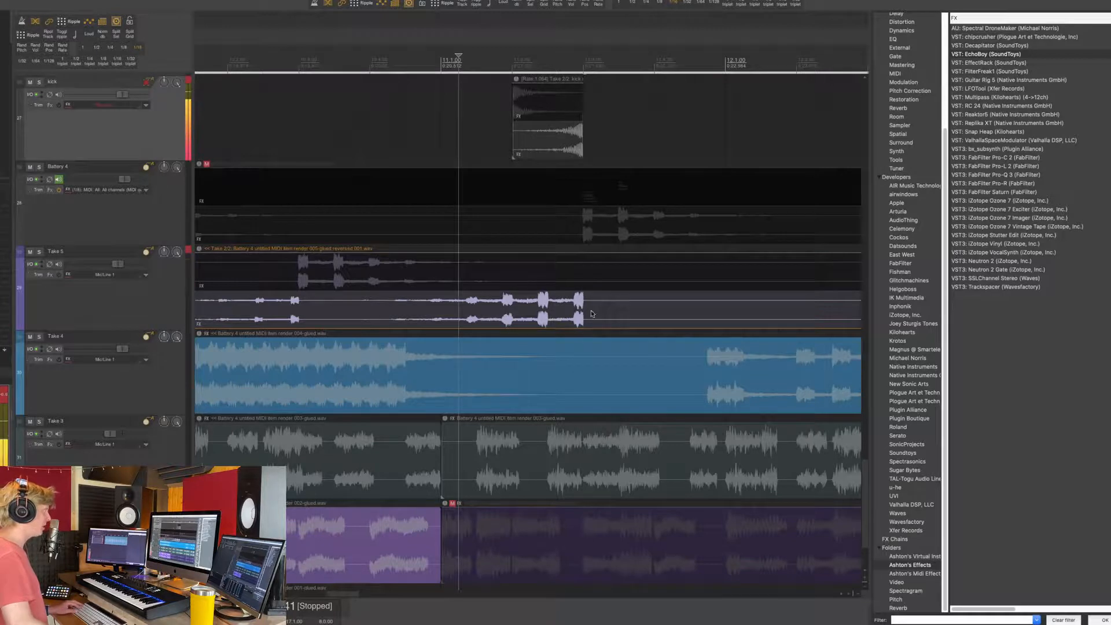
pyautogui.press('s')
pyautogui.press('s')
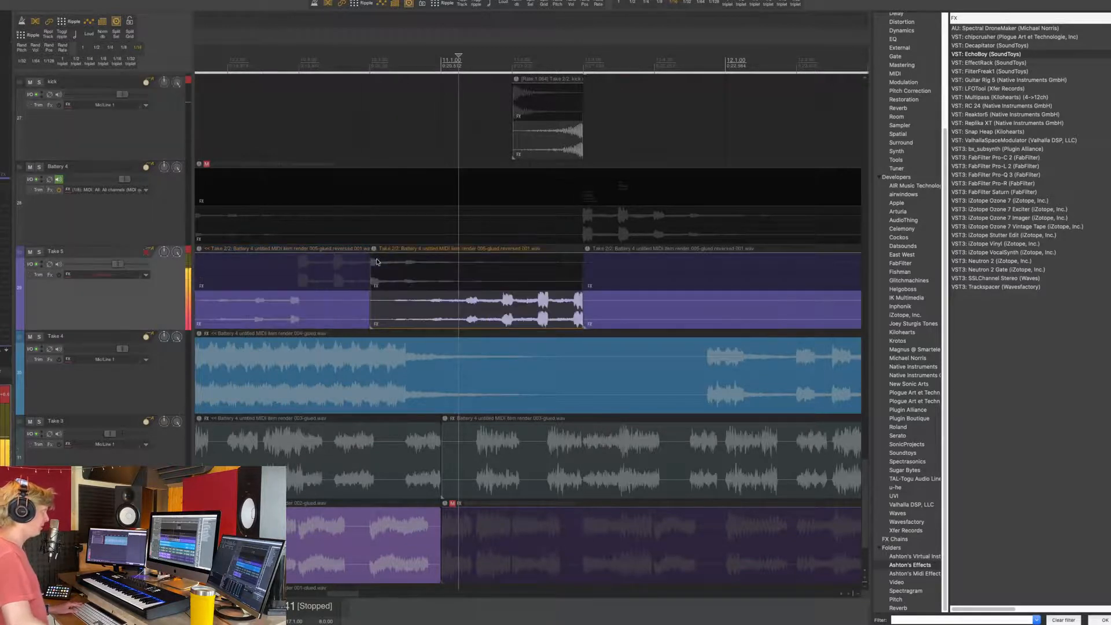
pyautogui.moveTo(374, 256); pyautogui.dragTo(559, 258)
# Step: Delete the leftover Take 5 pieces before and after the faded-in swell
pyautogui.click(623, 304)
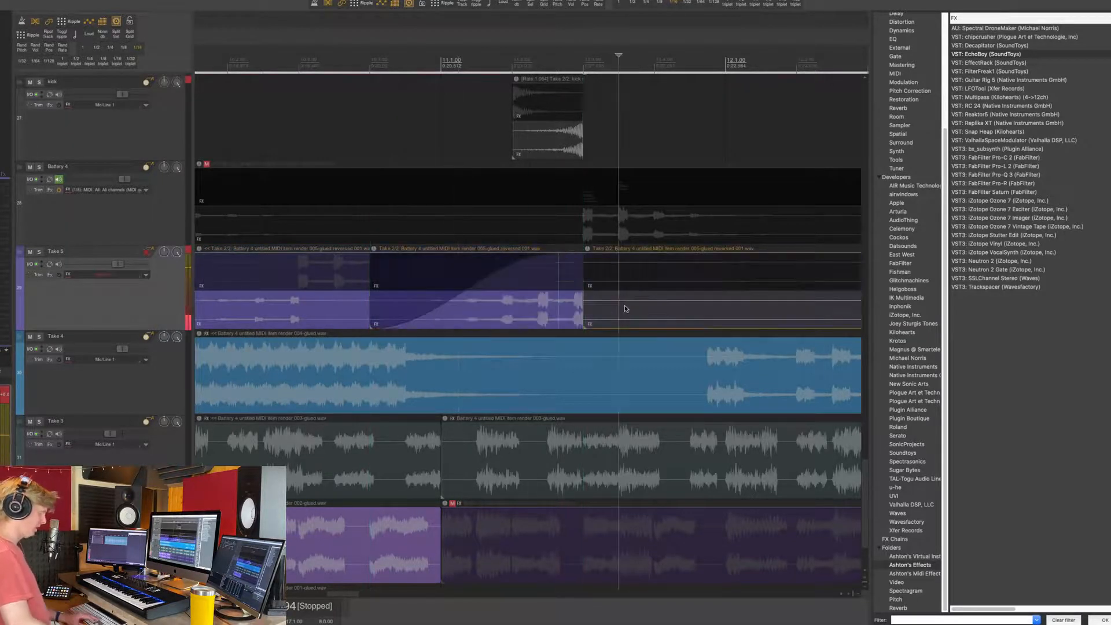
pyautogui.press('Delete')
pyautogui.click(316, 322)
pyautogui.click(281, 311)
pyautogui.press('Delete')
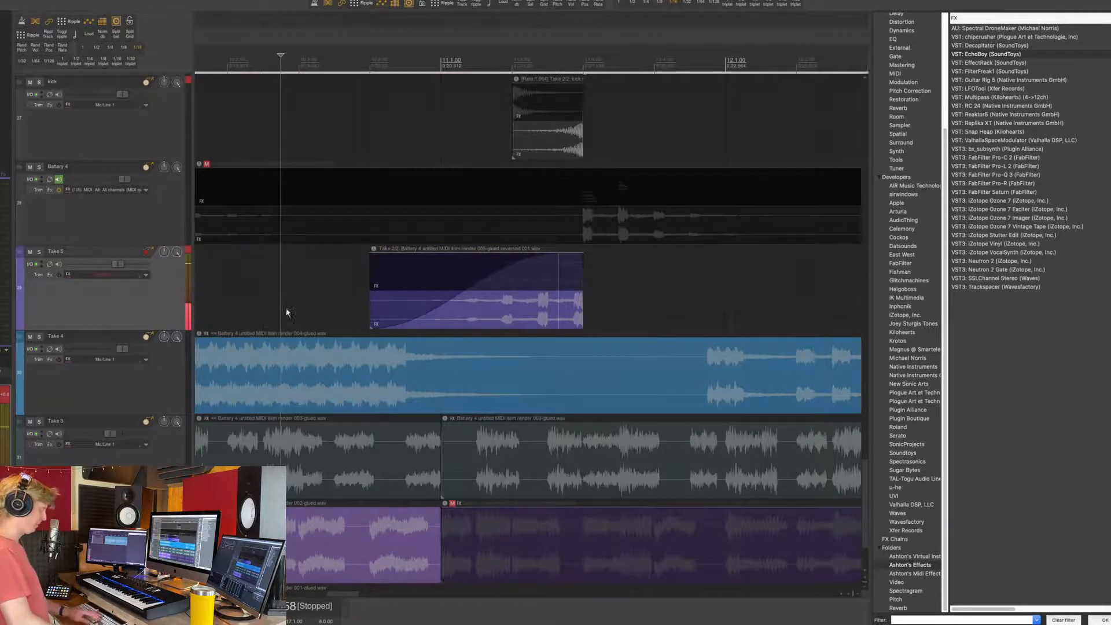
# Step: Copy the faded Take 5 swell to the second reversed-kick gap before bar 13, nudge it slightly earlier, and audition it
pyautogui.scroll(-5, 285, 315)
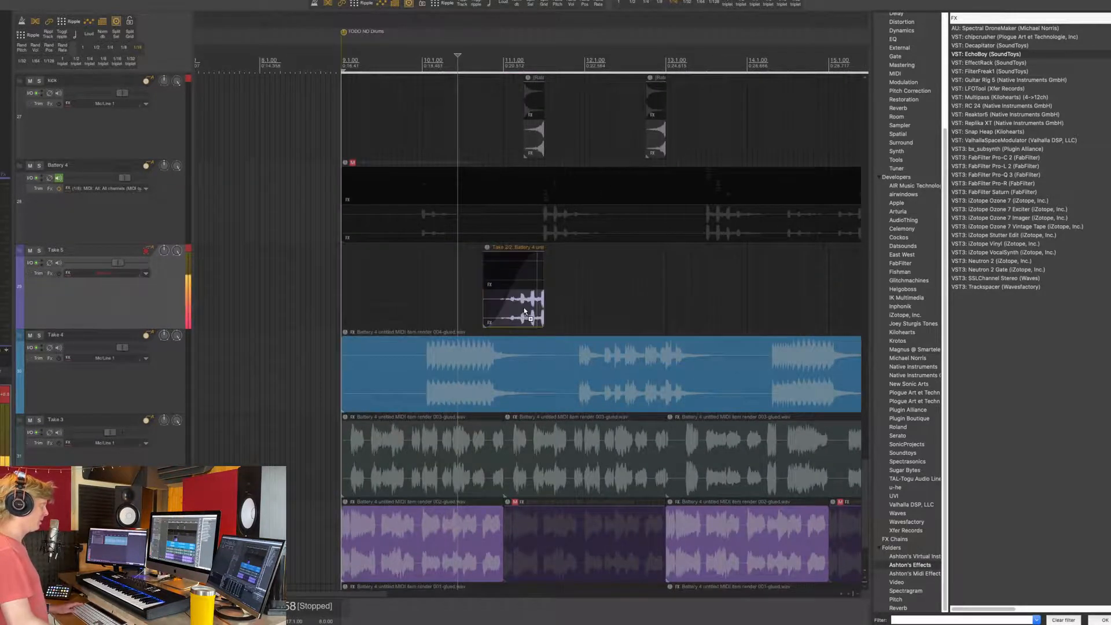
pyautogui.moveTo(525, 311); pyautogui.dragTo(668, 317)
pyautogui.click(621, 52)
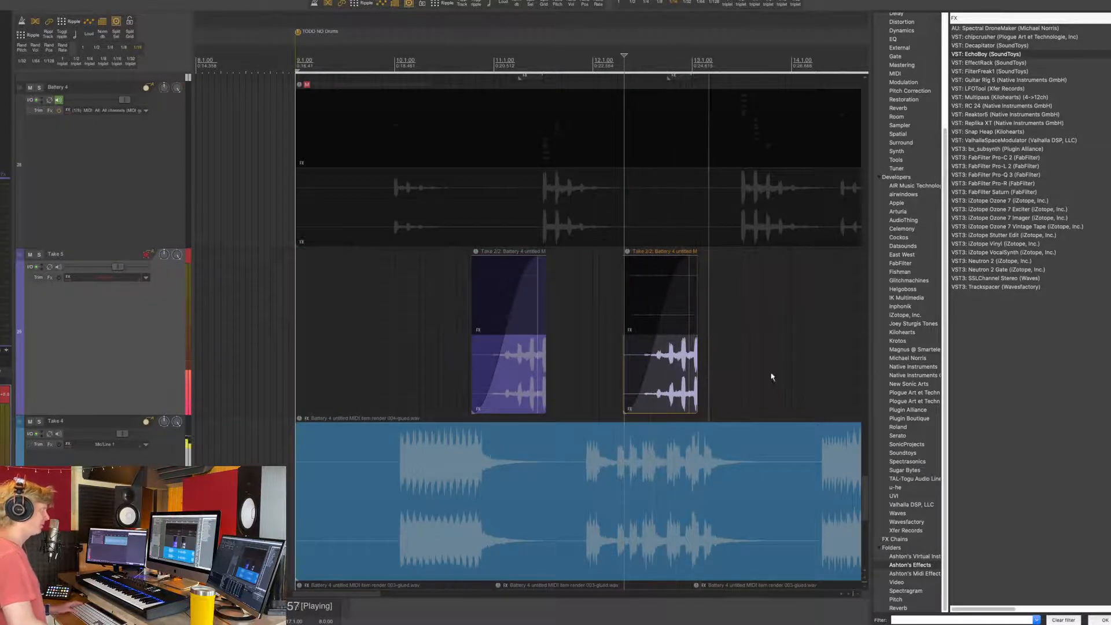
pyautogui.scroll(-4, 767, 370)
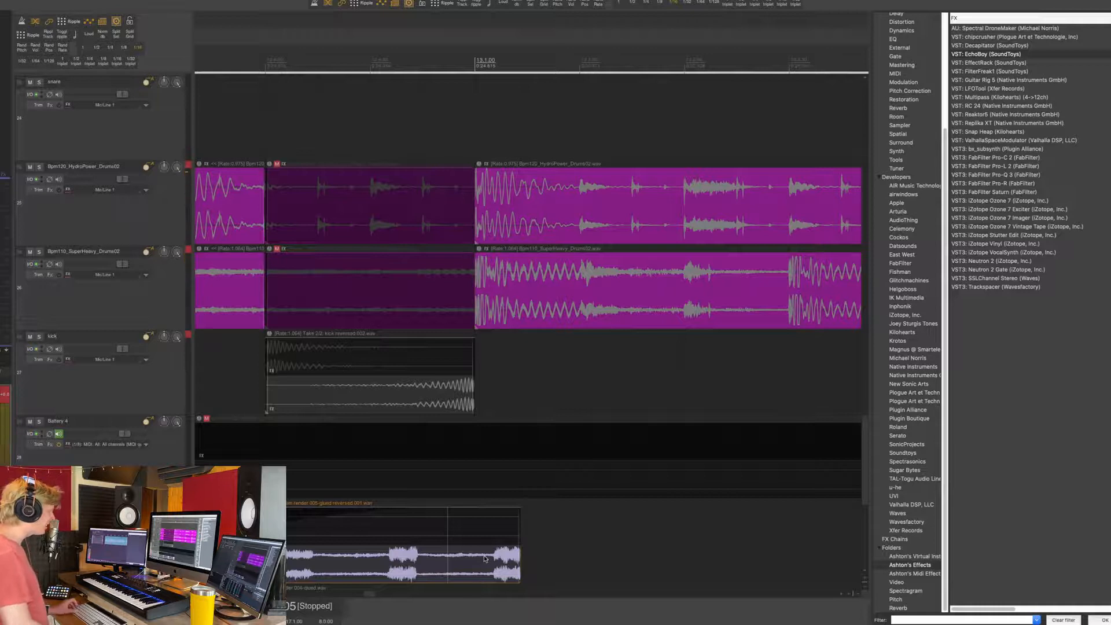
pyautogui.moveTo(485, 558); pyautogui.dragTo(469, 563)
pyautogui.click(321, 53)
pyautogui.press('space')
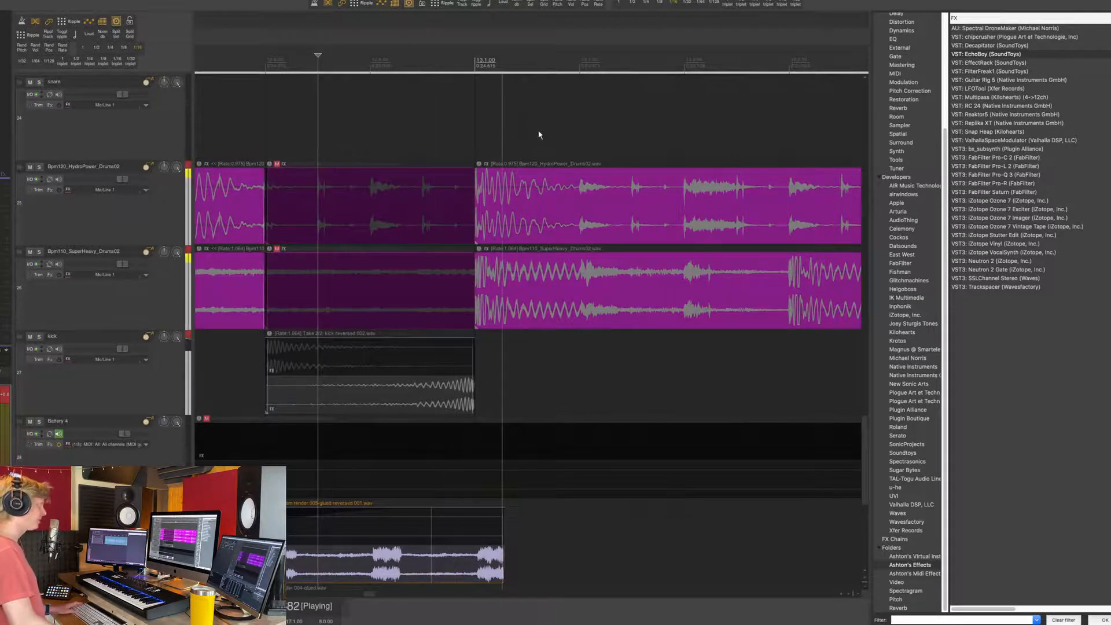
# Step: Split the Take 4 and Take 3 items at both edges of the gap before bar 13, and mute the two pieces inside it
pyautogui.moveTo(575, 206); pyautogui.dragTo(475, 429)
pyautogui.press('space')
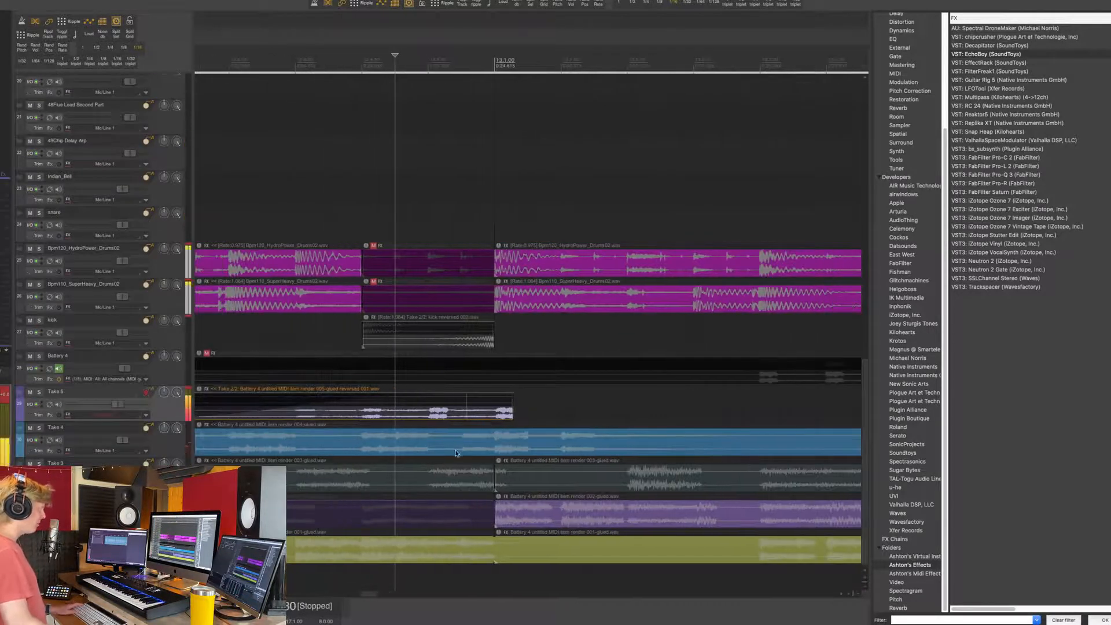
pyautogui.click(429, 443)
pyautogui.press('s')
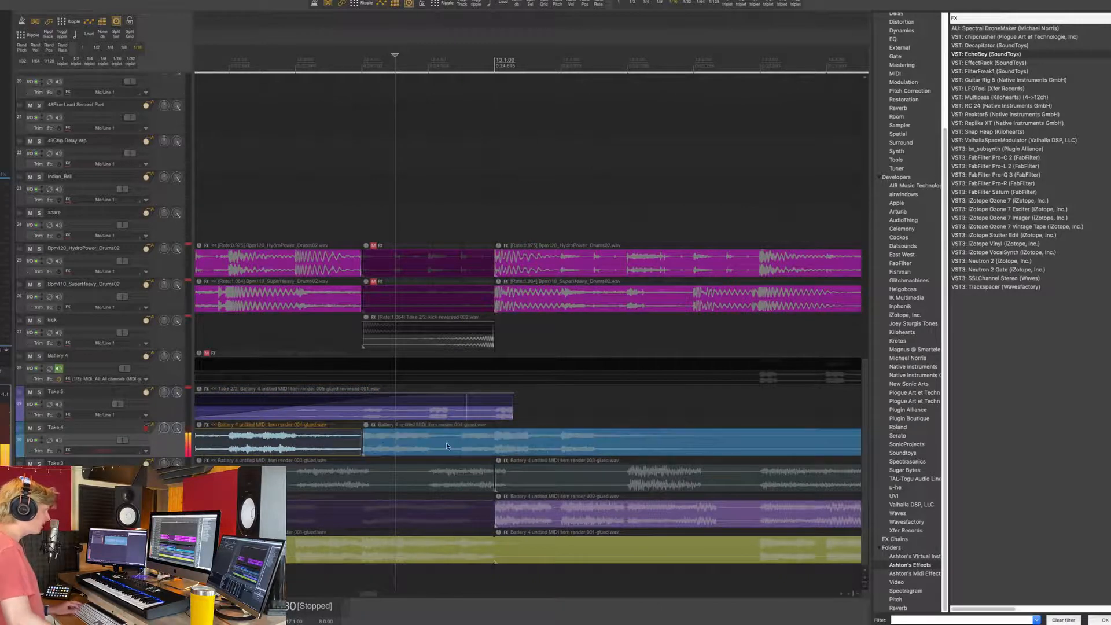
pyautogui.click(495, 442)
pyautogui.press('s')
pyautogui.click(375, 481)
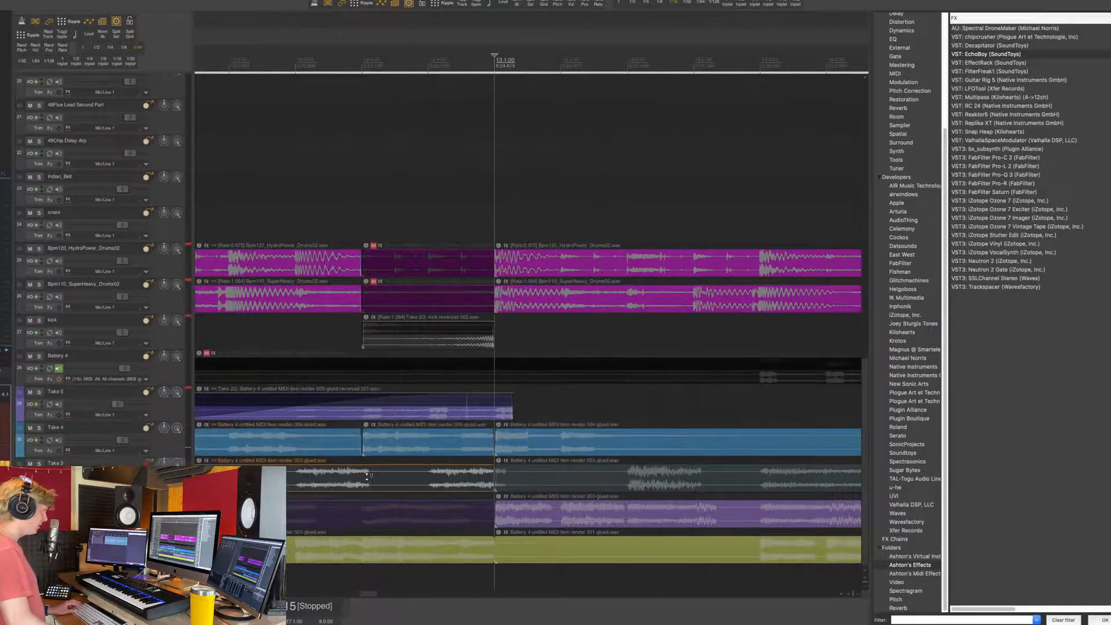
pyautogui.press('s')
pyautogui.click(415, 484)
pyautogui.press('u')
pyautogui.click(436, 442)
pyautogui.press('u')
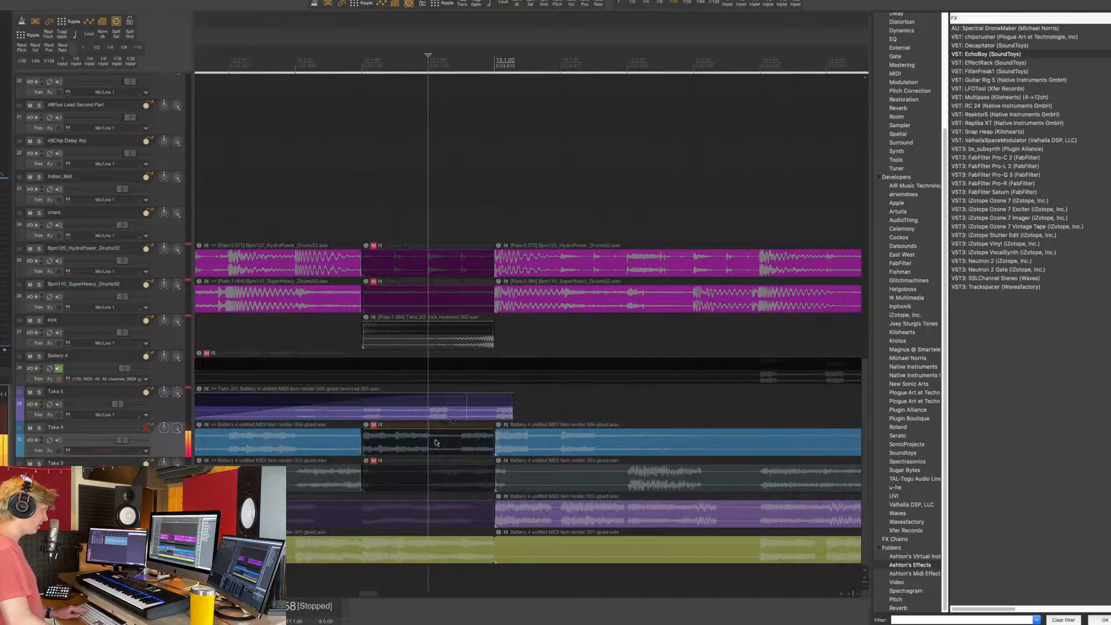
# Step: Play the transition into bar 13, and replay the drum section from bar 10
pyautogui.click(296, 64)
pyautogui.press('space')
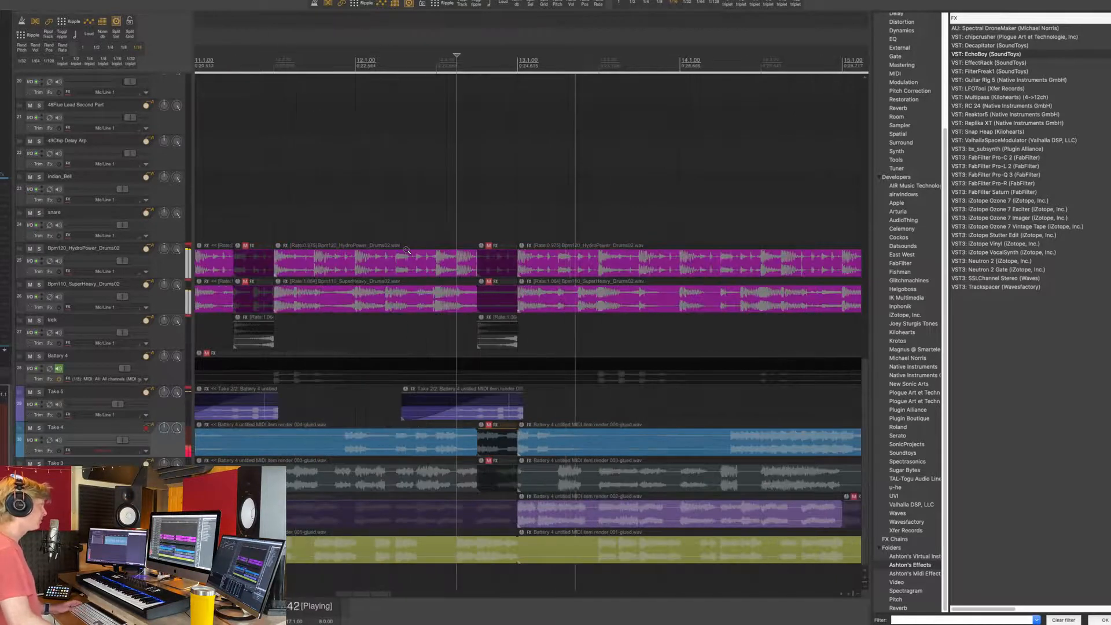
pyautogui.moveTo(406, 250); pyautogui.dragTo(406, 243)
pyautogui.click(329, 63)
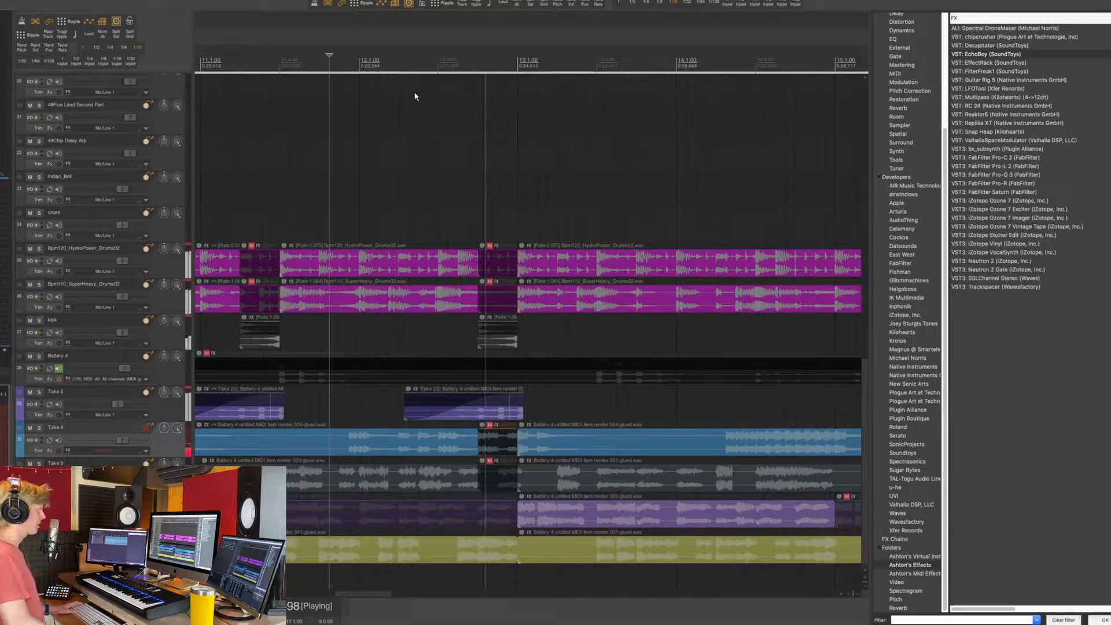
pyautogui.scroll(-5, 562, 347)
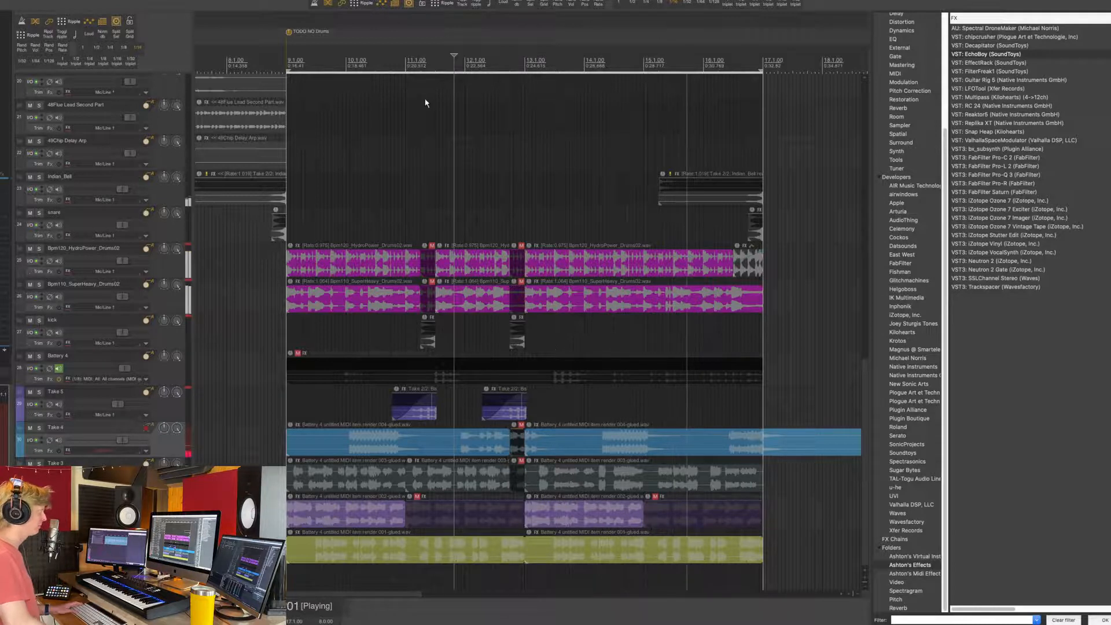
pyautogui.click(365, 59)
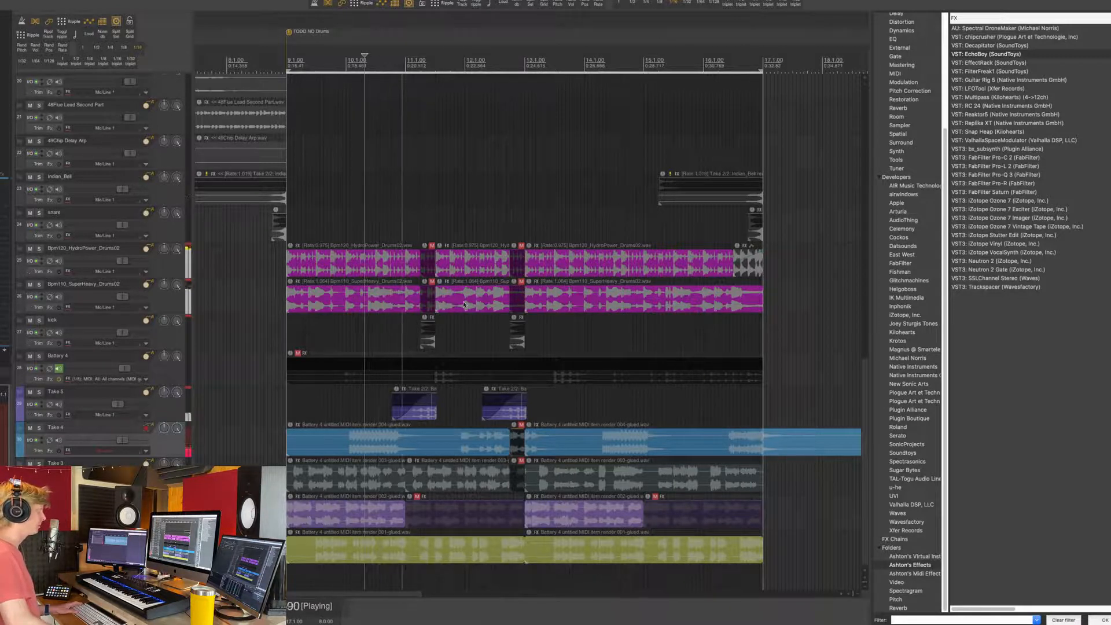
# Step: Split Take 3 and Take 1 around the first reversed-kick gap in bar 11, and mute the pieces covering it
pyautogui.click(435, 473)
pyautogui.press('space')
pyautogui.press('s')
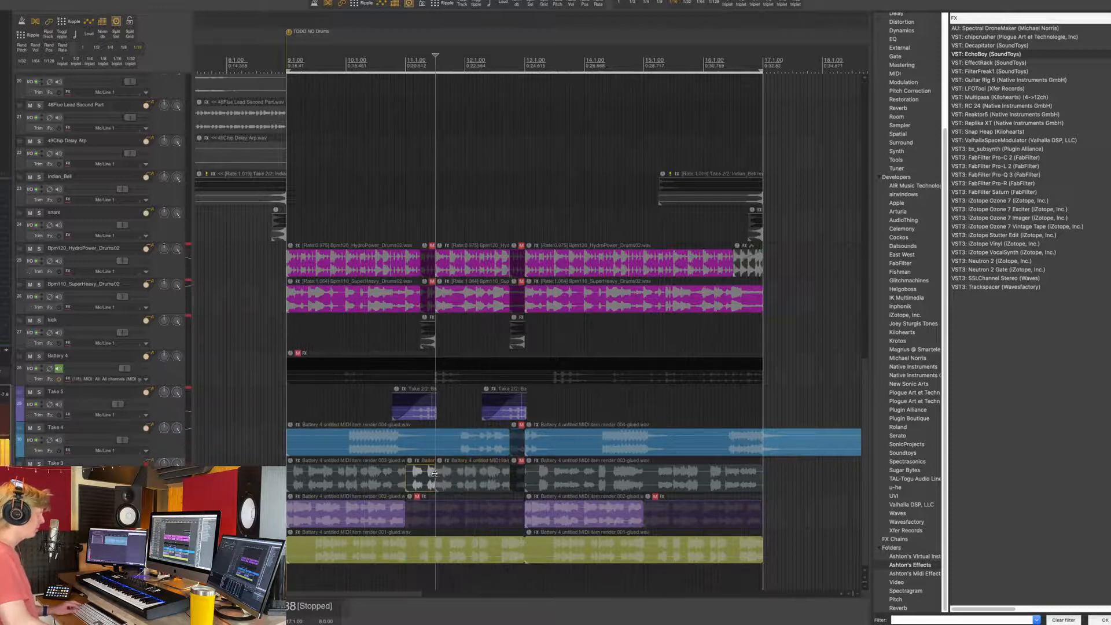
pyautogui.click(421, 479)
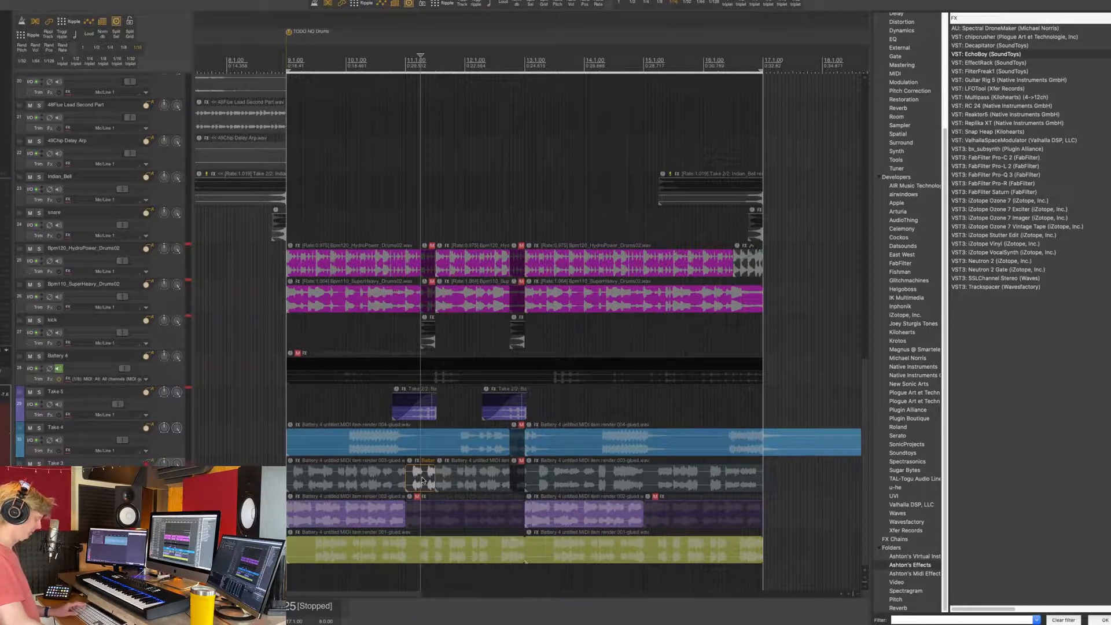
pyautogui.click(434, 547)
pyautogui.press('s')
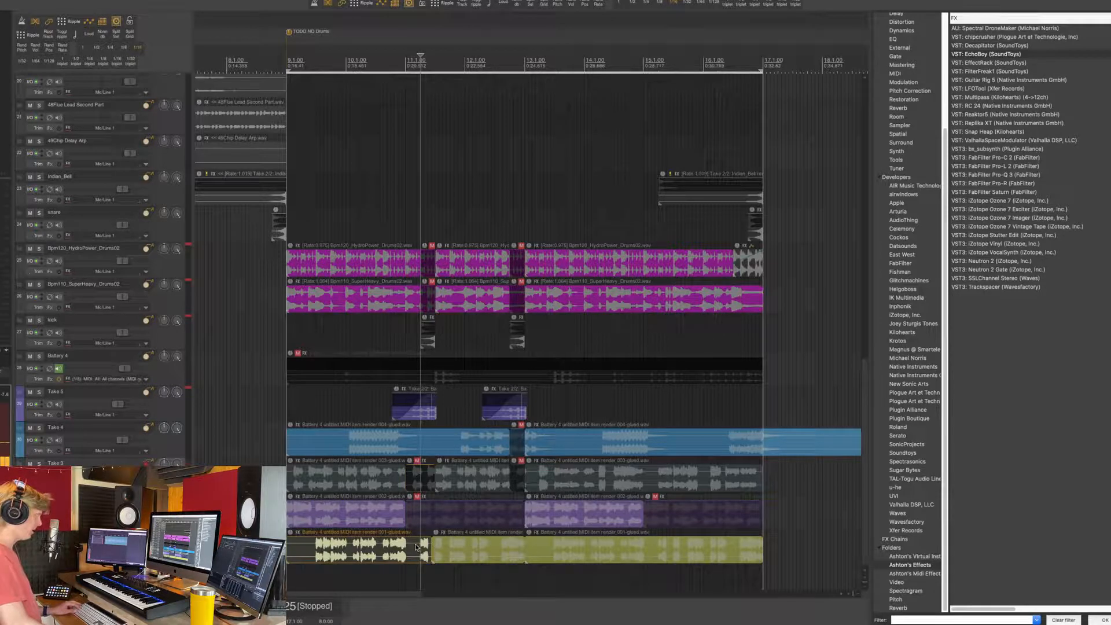
pyautogui.click(424, 547)
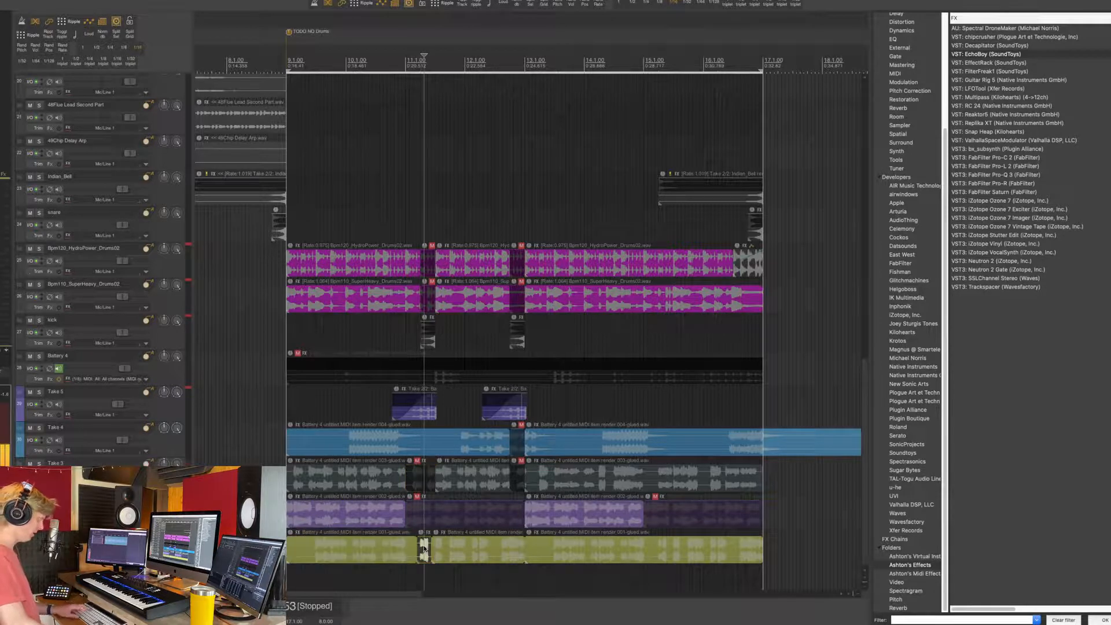
# Step: Play the transition through the bar 11 gap, and listen to the lead-in and drum section from bar 7
pyautogui.click(385, 64)
pyautogui.press('space')
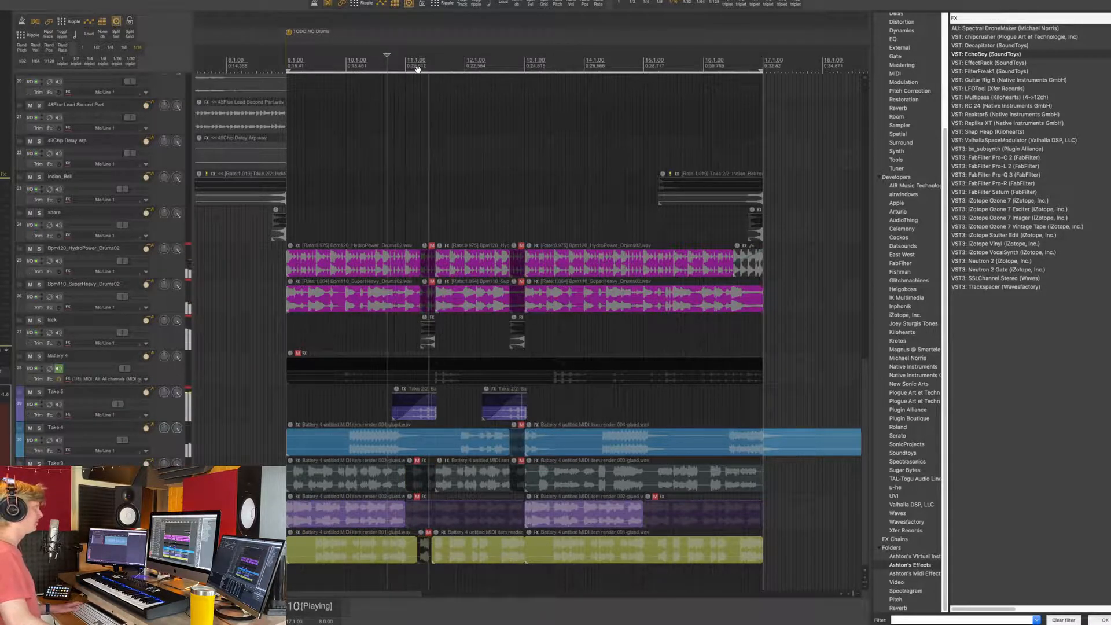
pyautogui.scroll(-3, 469, 233)
pyautogui.press('space')
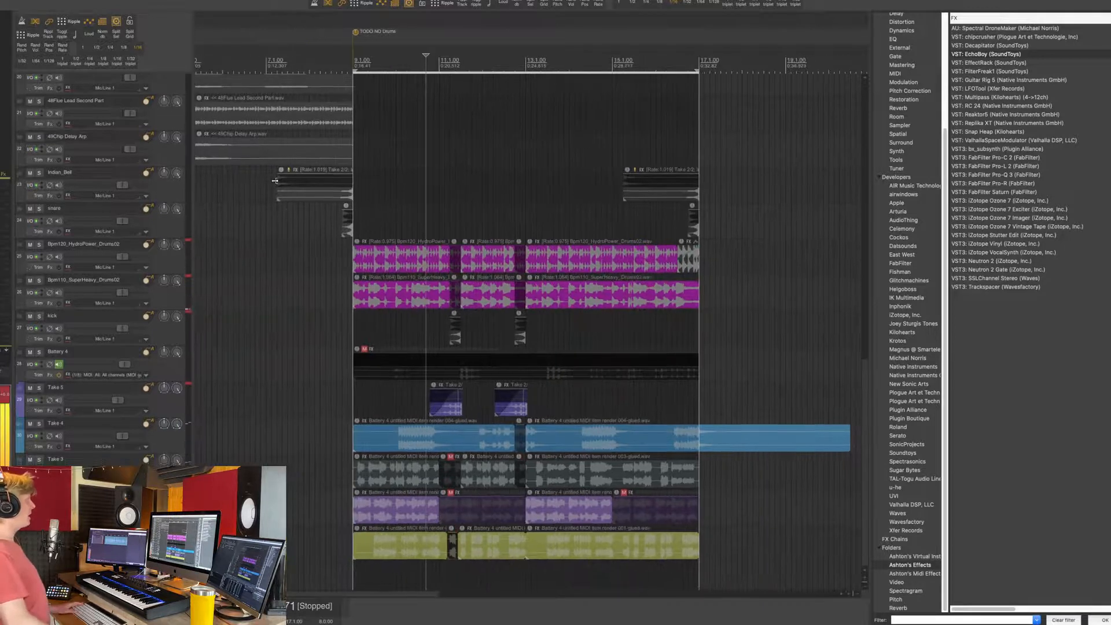
pyautogui.scroll(-5, 589, 202)
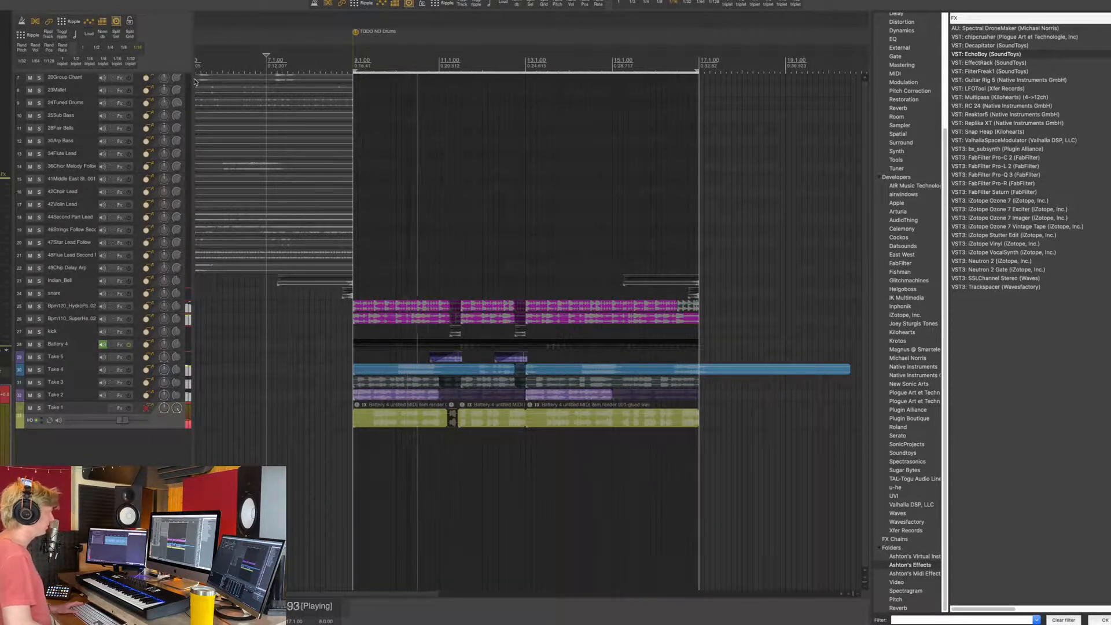
# Step: Lower the volumes of the Take 5 and Take 4 tracks together slightly during playback
pyautogui.click(115, 371)
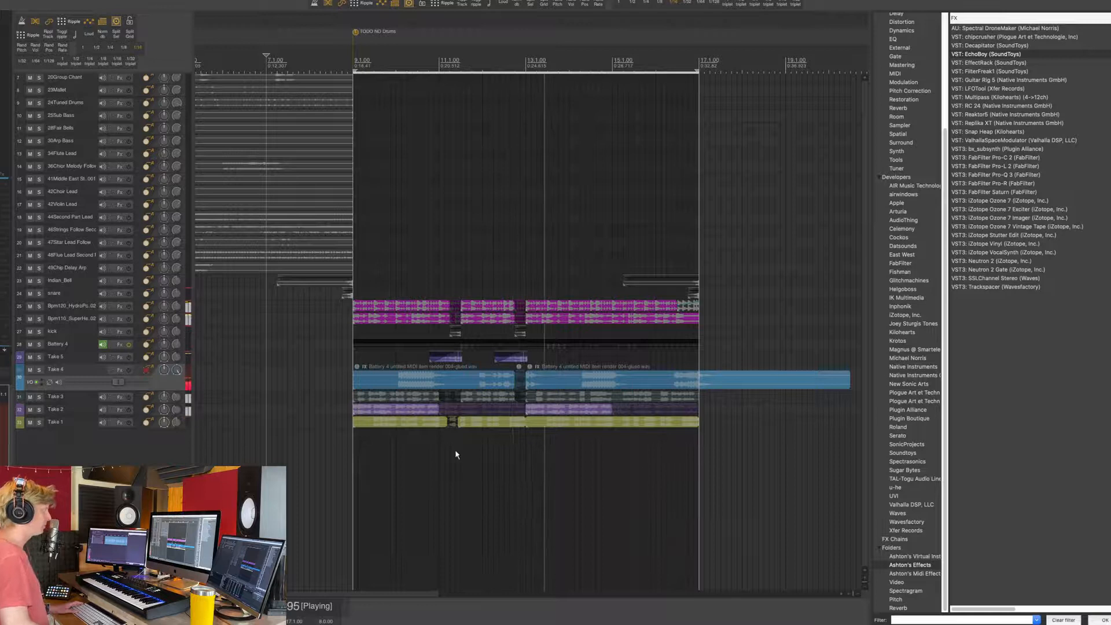
pyautogui.click(114, 359)
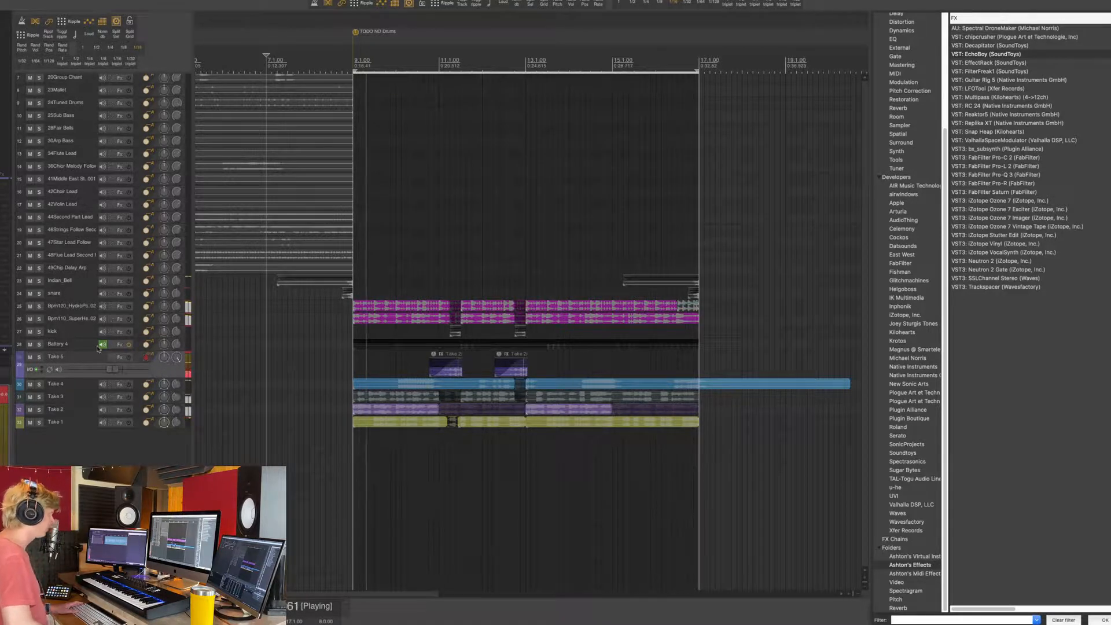
pyautogui.keyDown('shift'); pyautogui.click(68, 386); pyautogui.keyUp('shift')
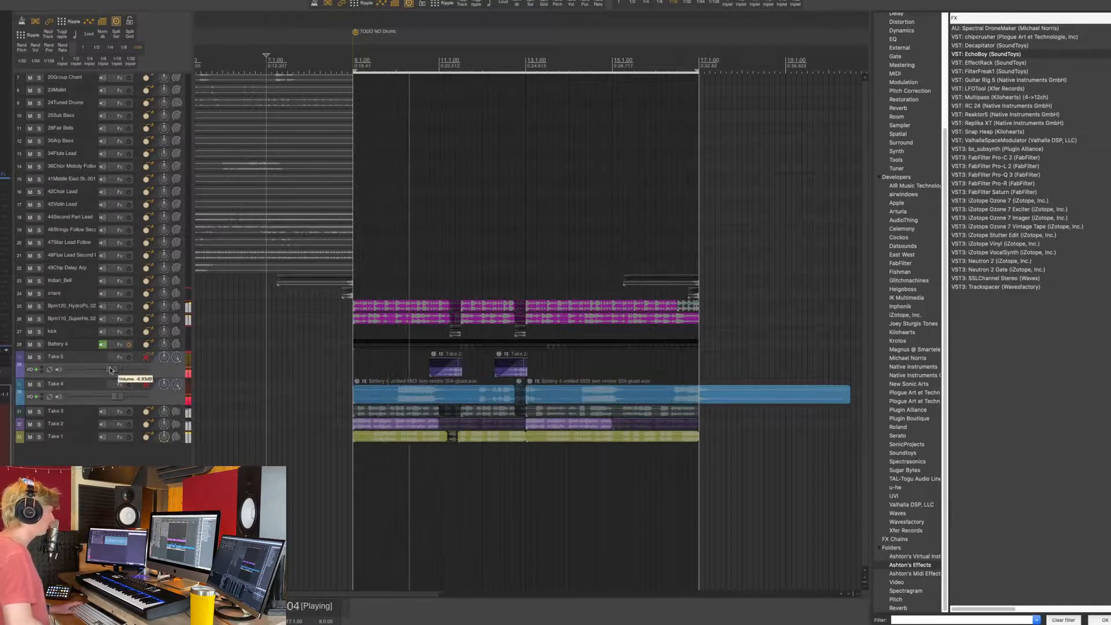
pyautogui.moveTo(112, 369); pyautogui.dragTo(108, 369)
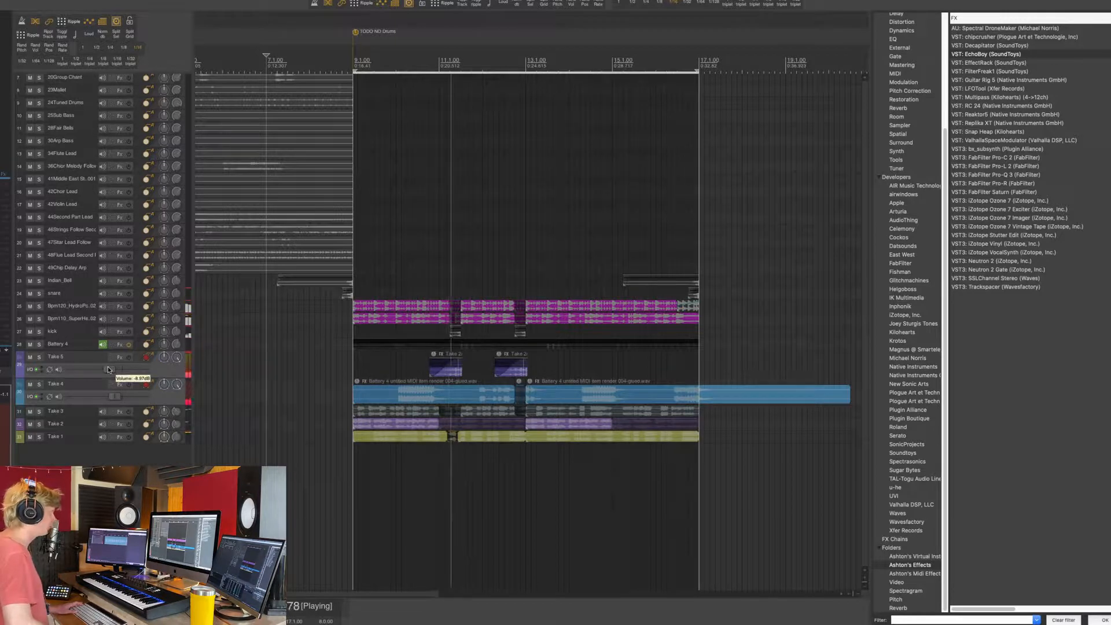
# Step: Stop playback and mute the second Take 5 swell before bar 13
pyautogui.scroll(-2, 533, 328)
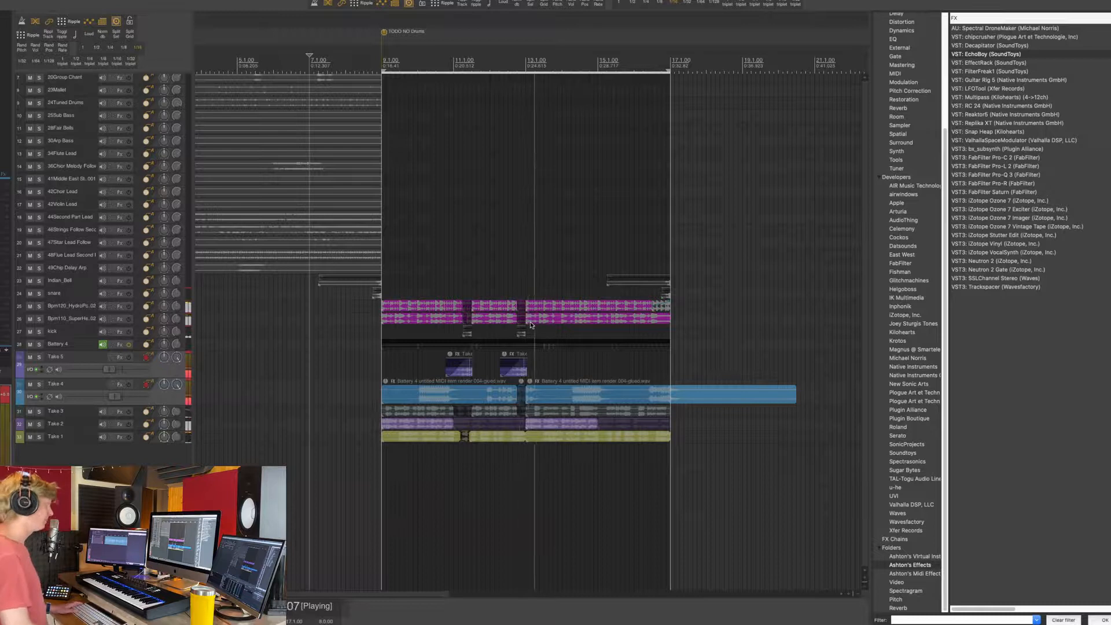
pyautogui.click(470, 370)
pyautogui.press('space')
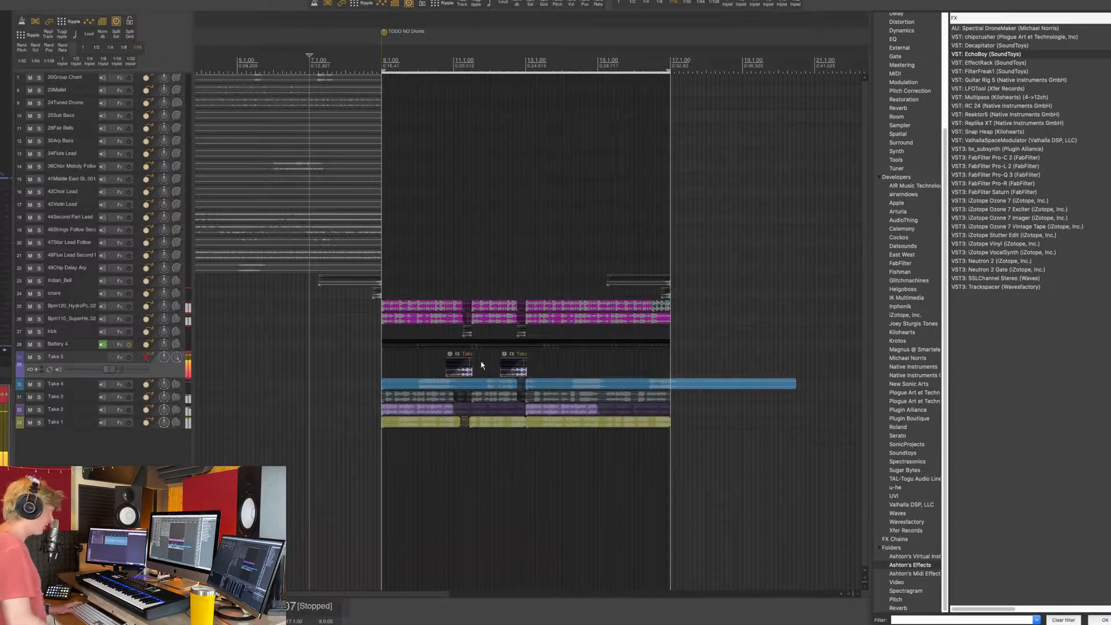
pyautogui.click(522, 369)
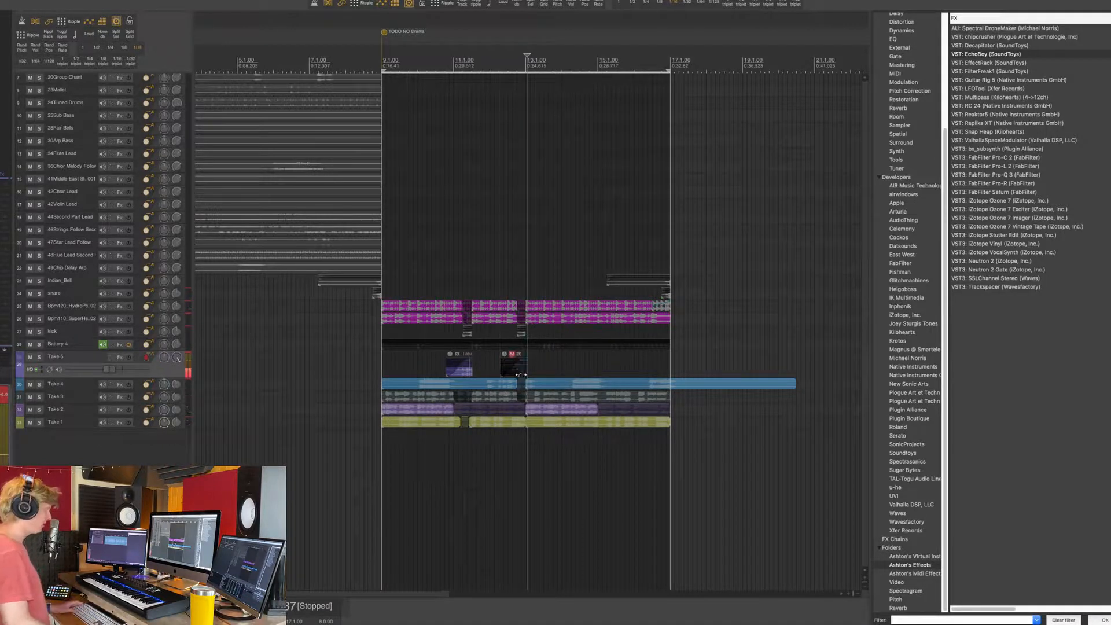
# Step: Play the drum section from bar 11 to check the muted second swell
pyautogui.click(466, 198)
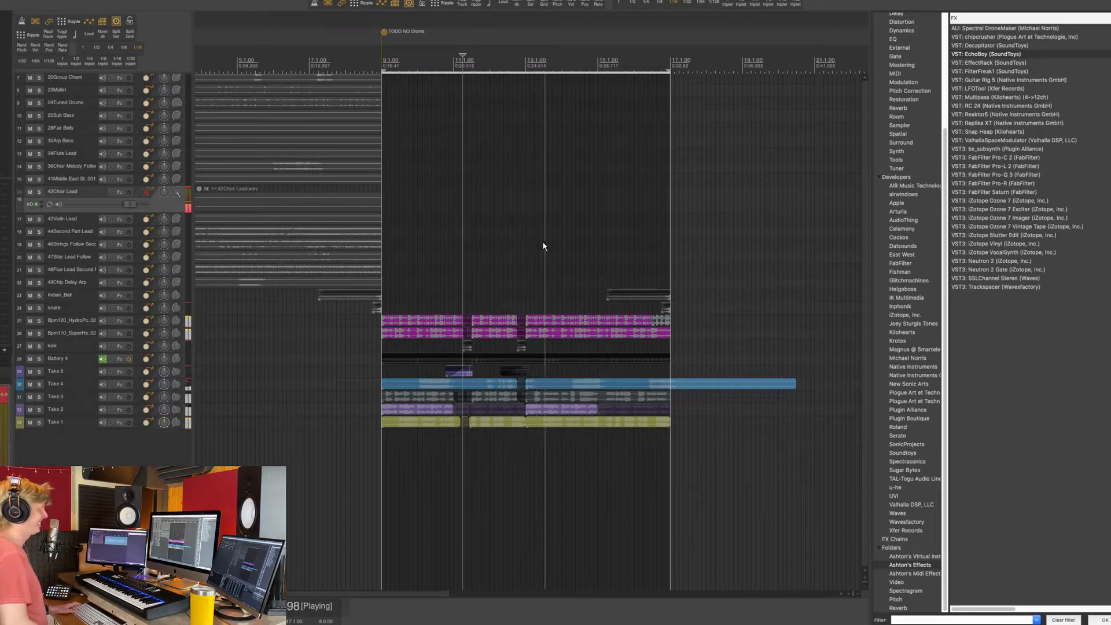
pyautogui.click(543, 274)
pyautogui.press('space')
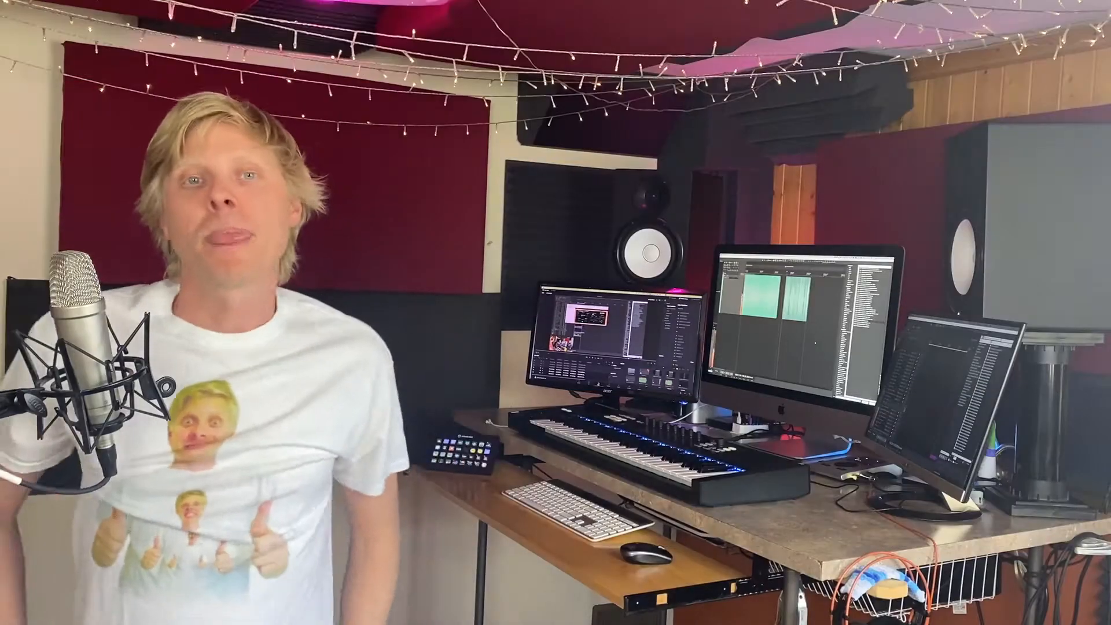